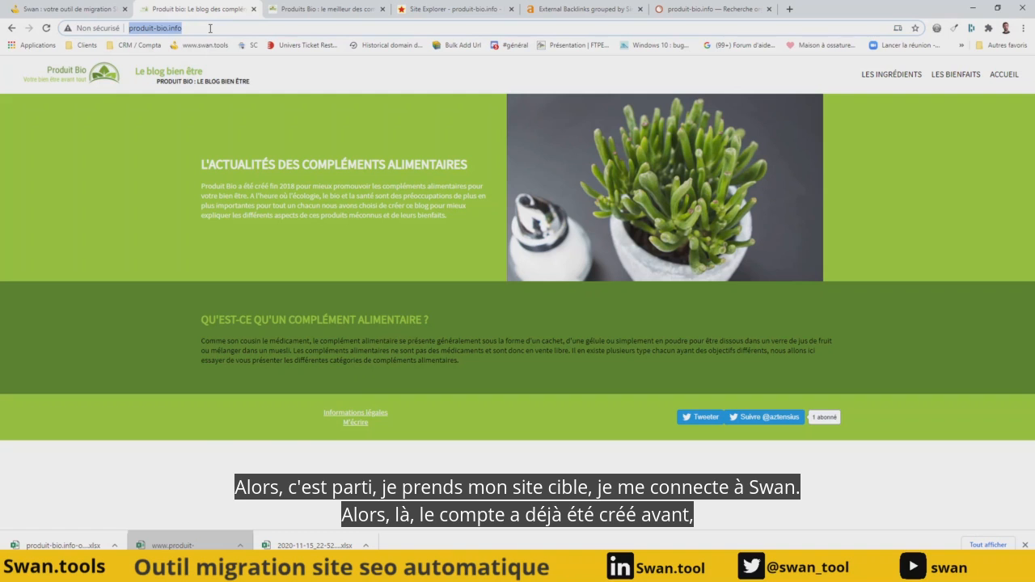
Switch to the Swan site, log in and start a new project named demo
left_click(67, 9)
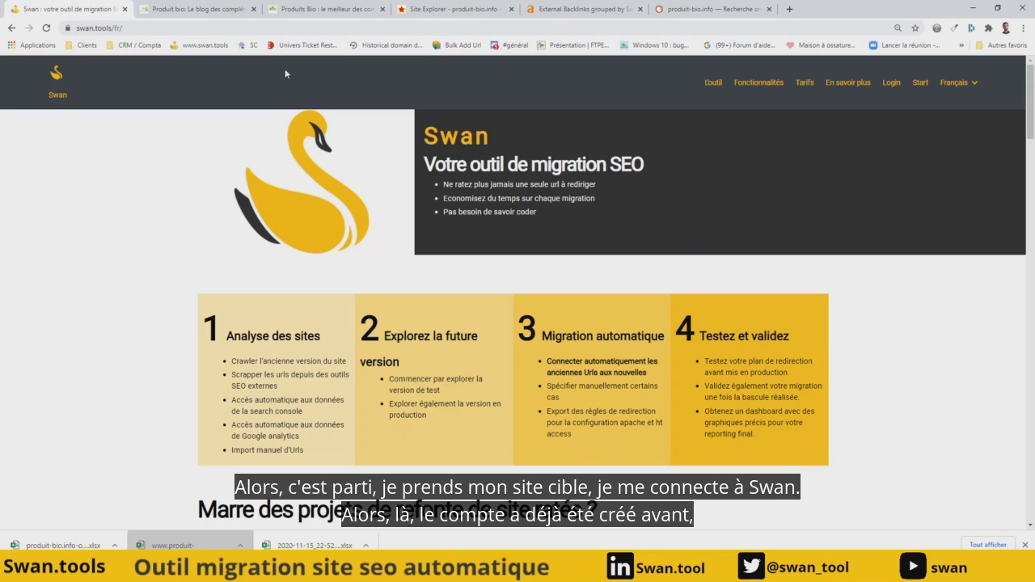
left_click(891, 84)
left_click(844, 190)
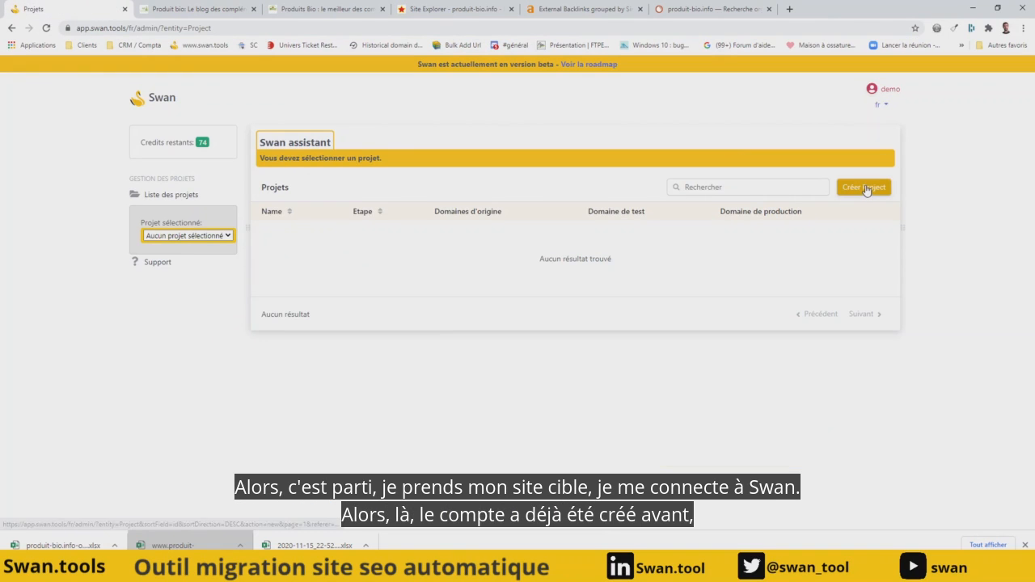
left_click(529, 265)
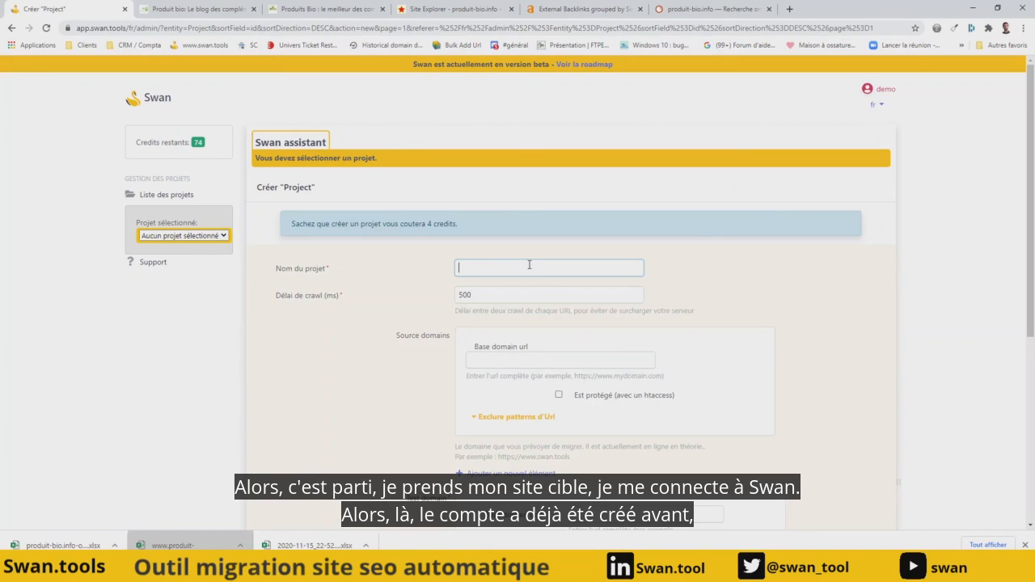
type("demo")
key("Tab")
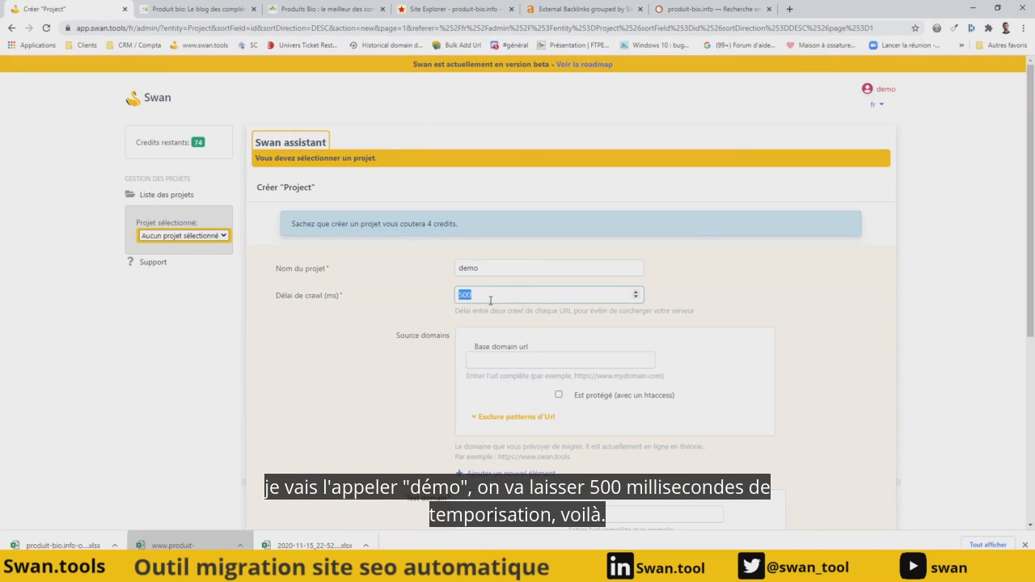
left_click(524, 363)
type("http://www.produit-bio.info/")
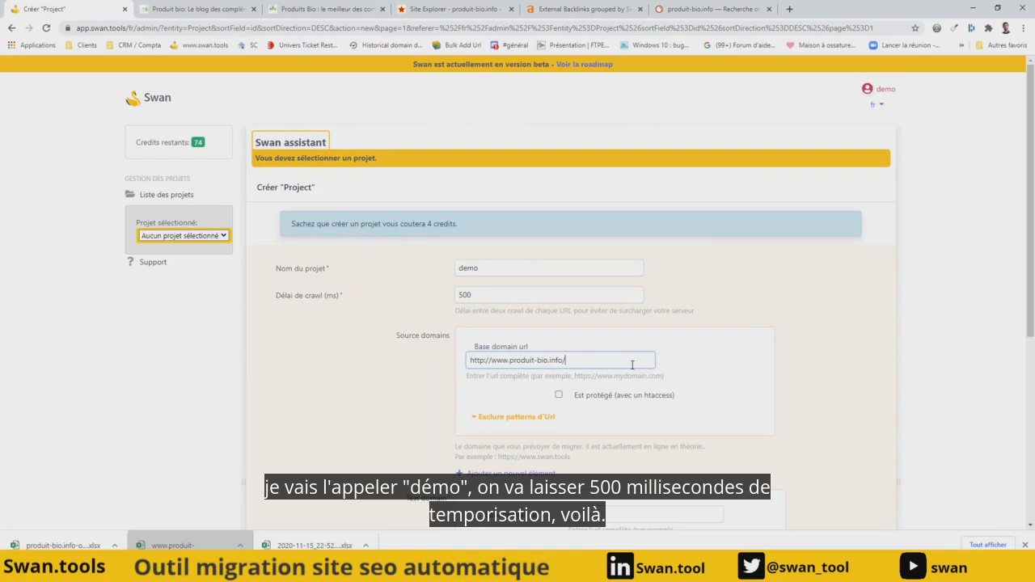
scroll(760, 353, "down", 2)
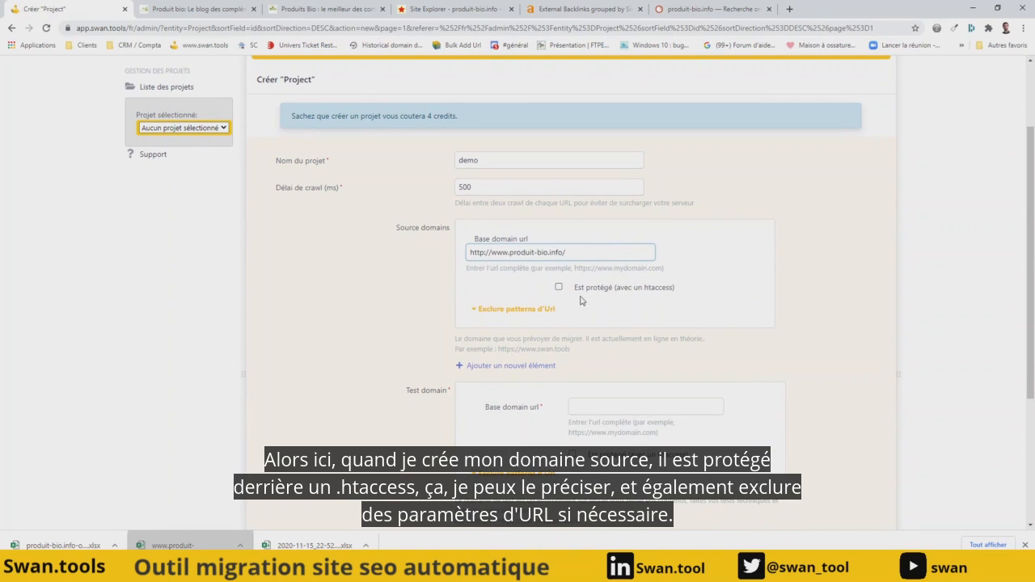
left_click(509, 309)
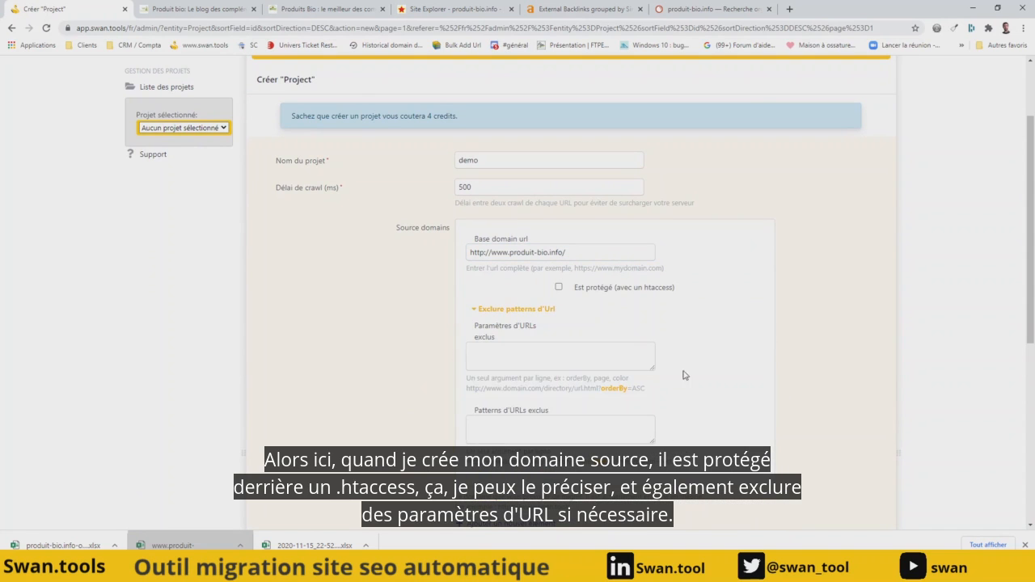
left_click(503, 310)
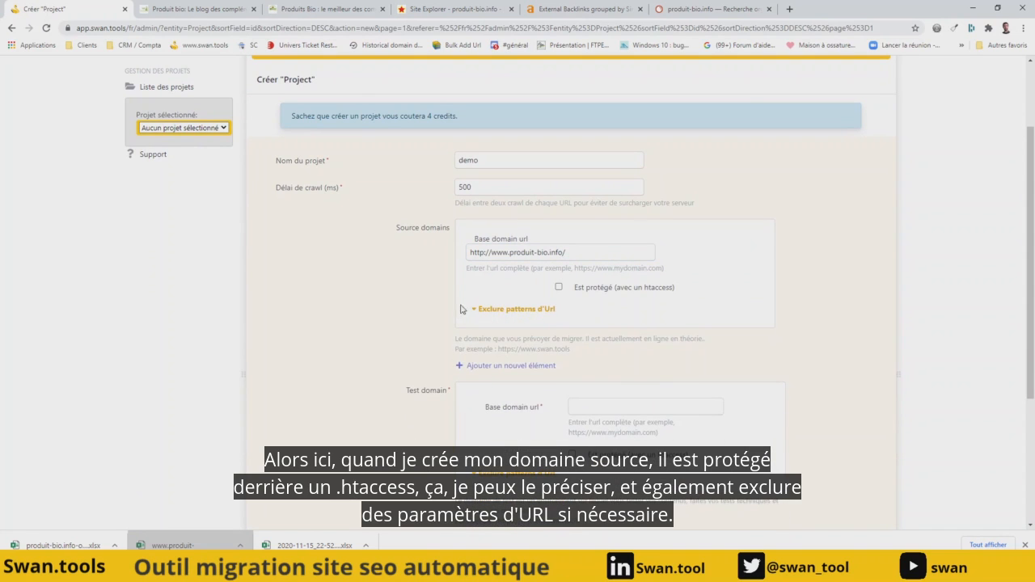
left_click(327, 5)
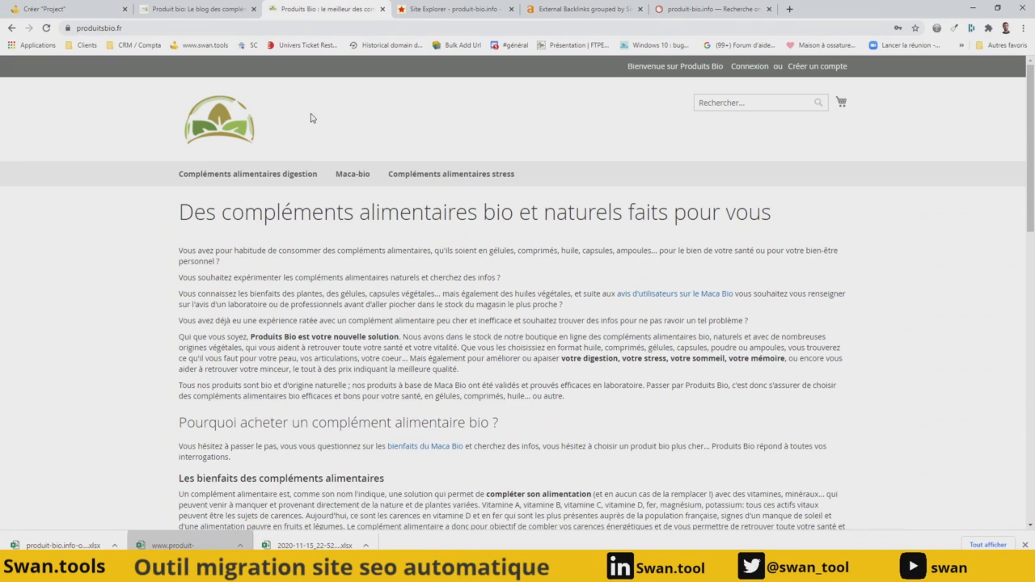
left_click(171, 28)
key("ctrl+c")
left_click(72, 9)
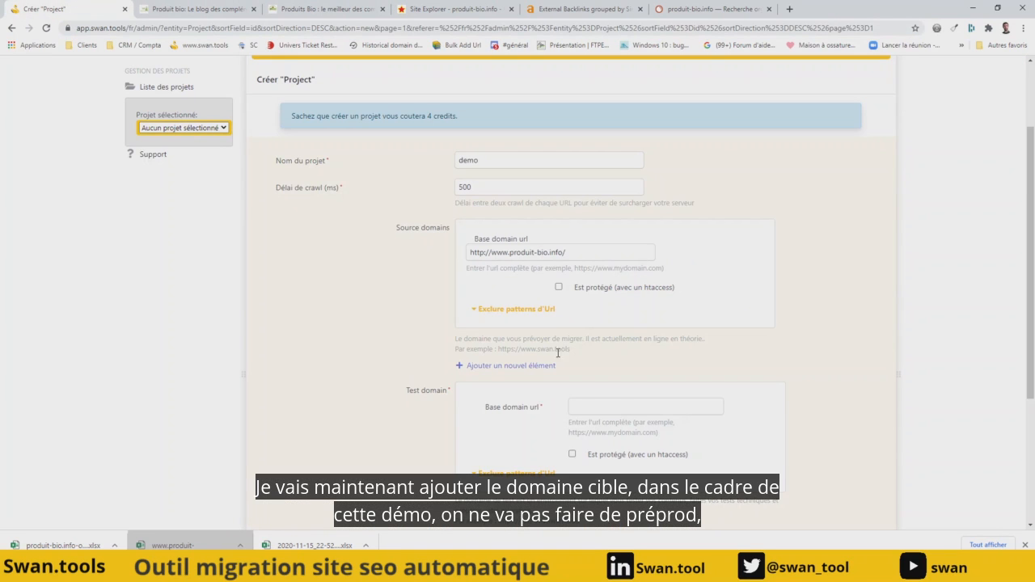
key("ctrl+v")
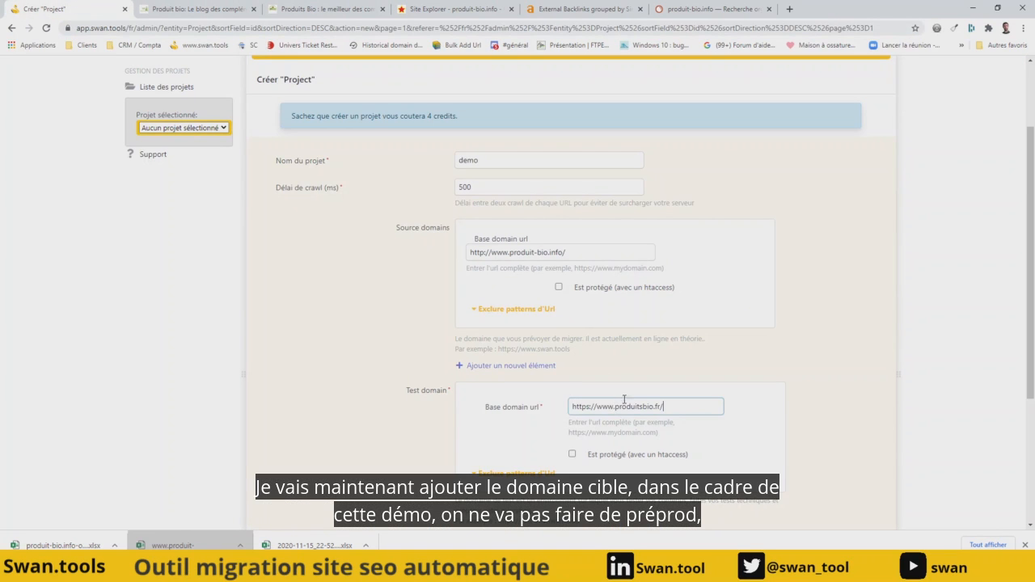
scroll(629, 358, "down", 3)
left_click(615, 402)
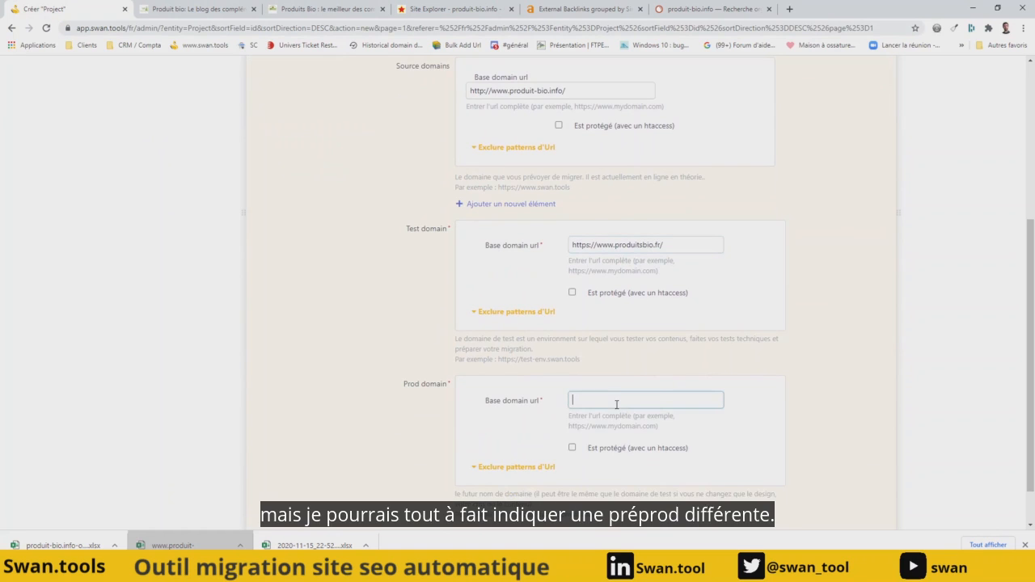
key("ctrl+v")
scroll(500, 352, "up", 2)
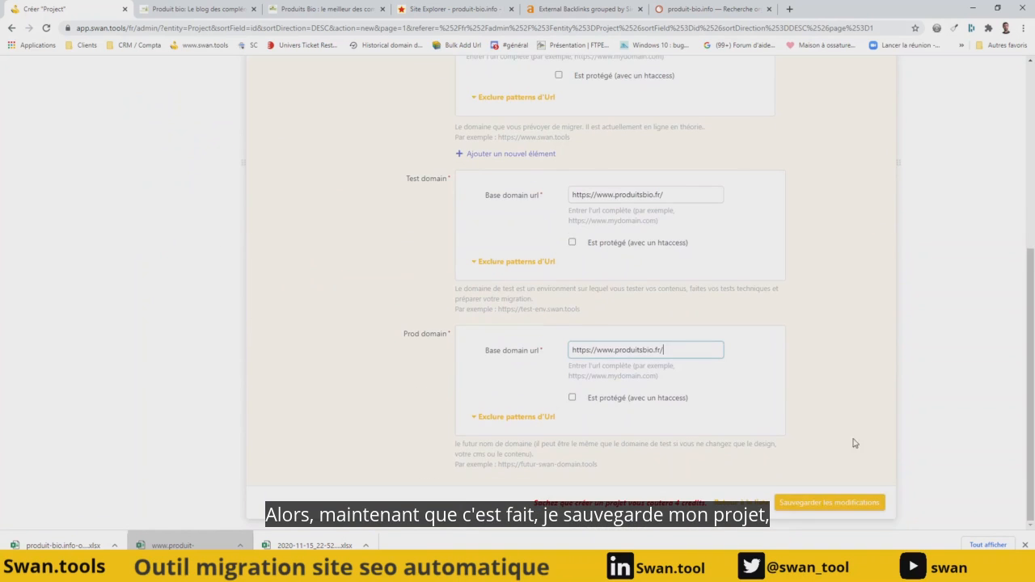
scroll(854, 439, "up", 1)
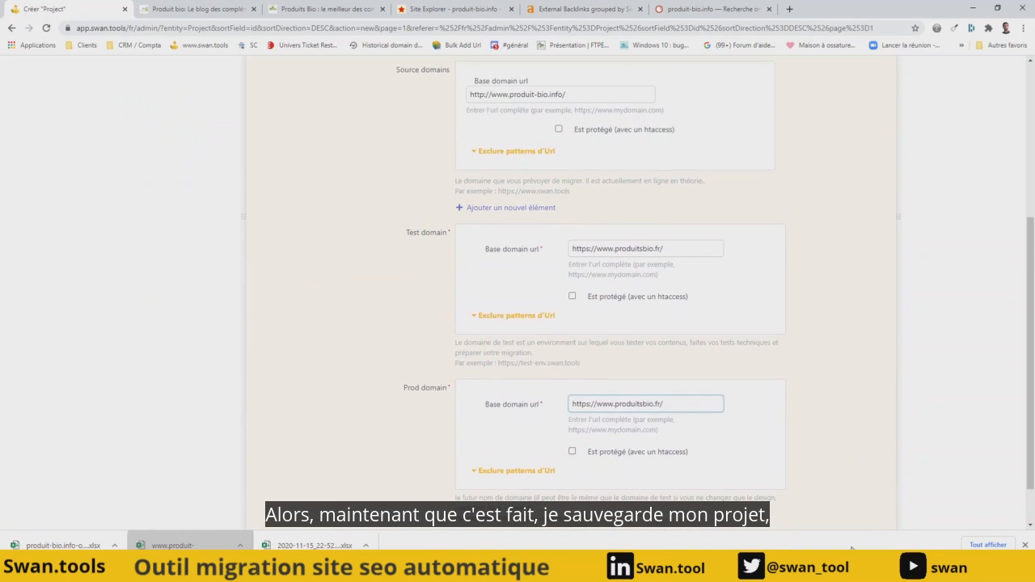
scroll(831, 489, "down", 1)
left_click(830, 500)
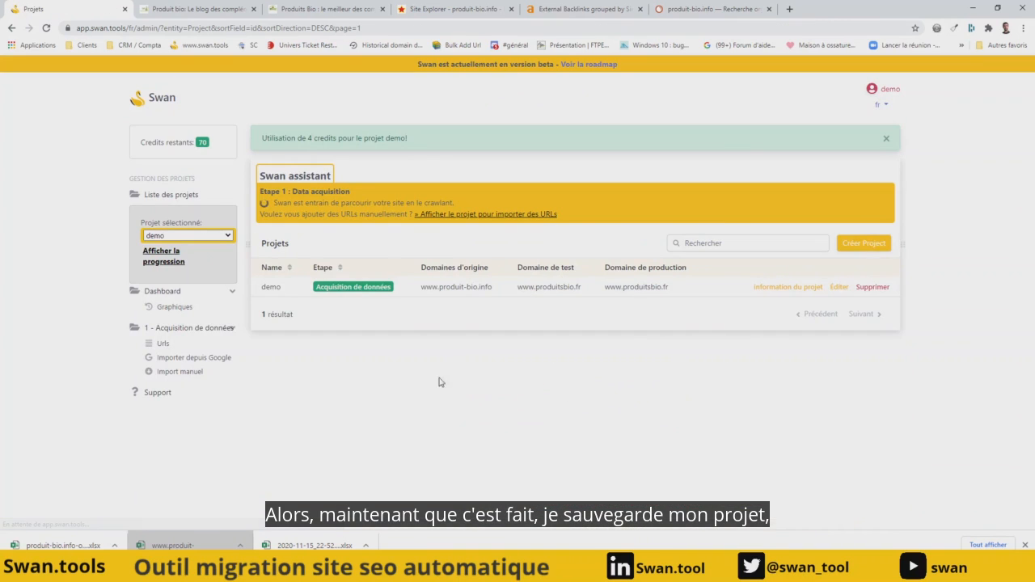
Display the demo project's progress and keep refreshing it to follow the crawl of both sites
left_click(164, 256)
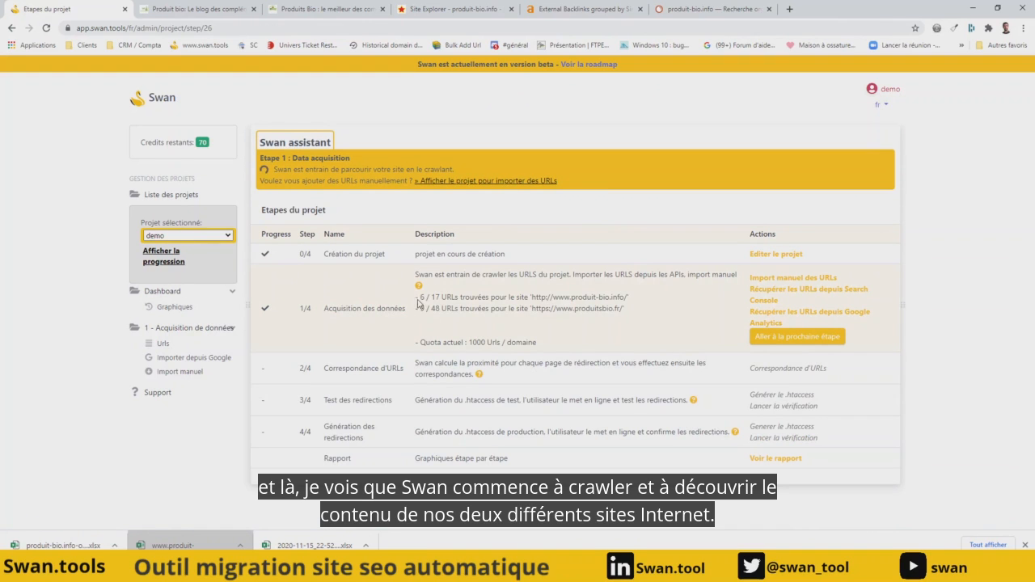
left_click(173, 262)
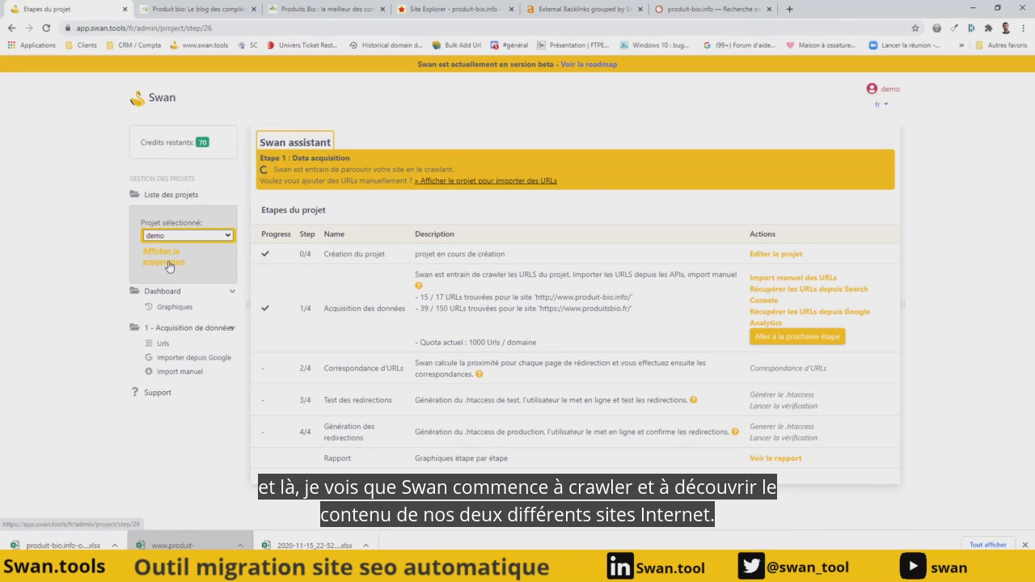
left_click(168, 265)
left_click(174, 267)
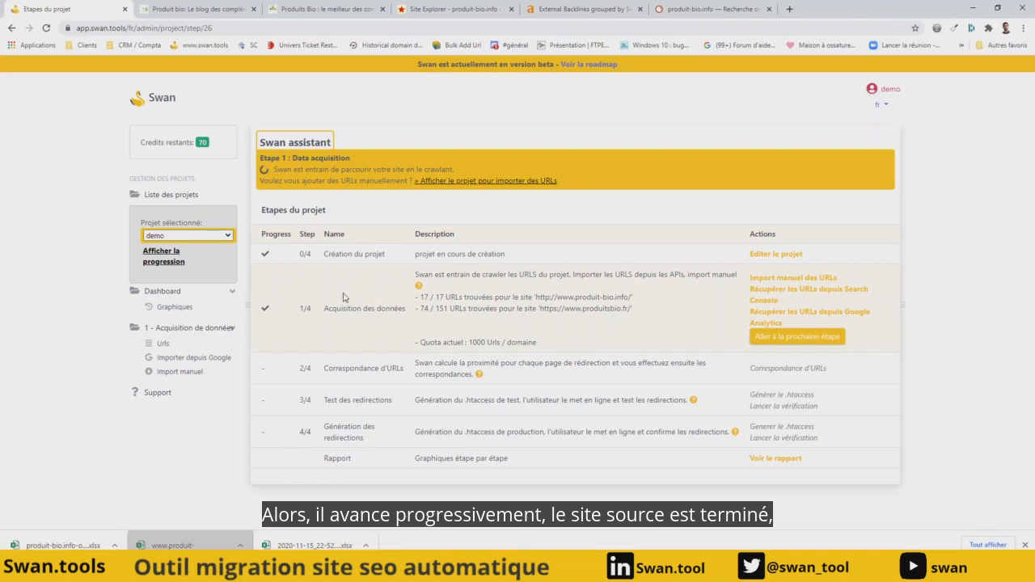
left_click(172, 266)
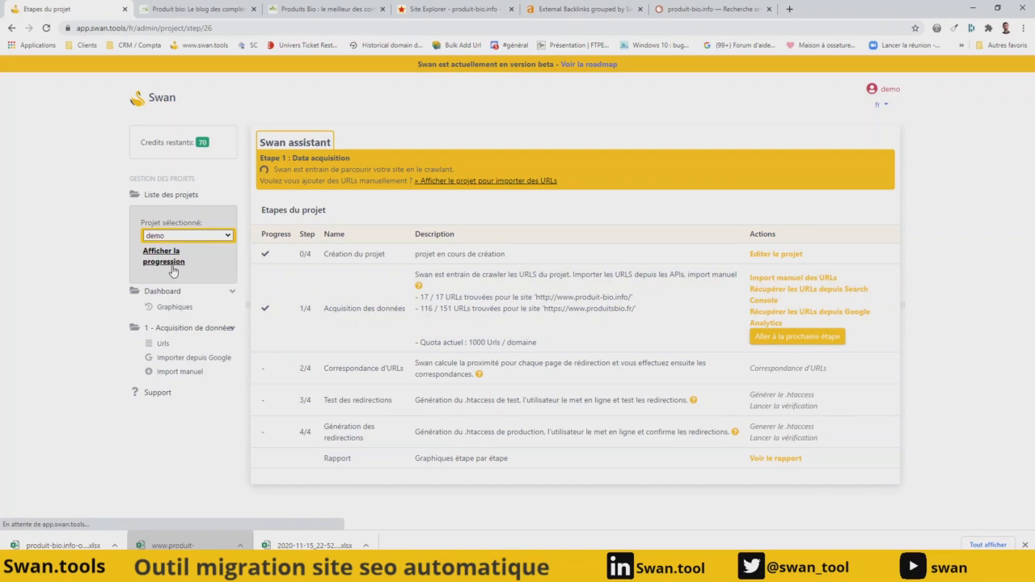
left_click(172, 266)
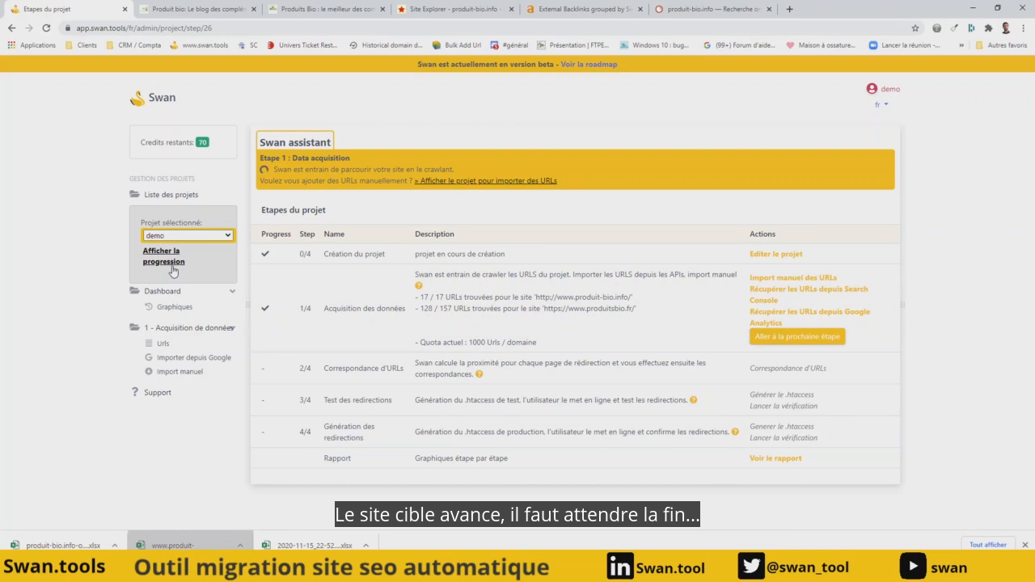
left_click(172, 266)
left_click(171, 268)
left_click(171, 268)
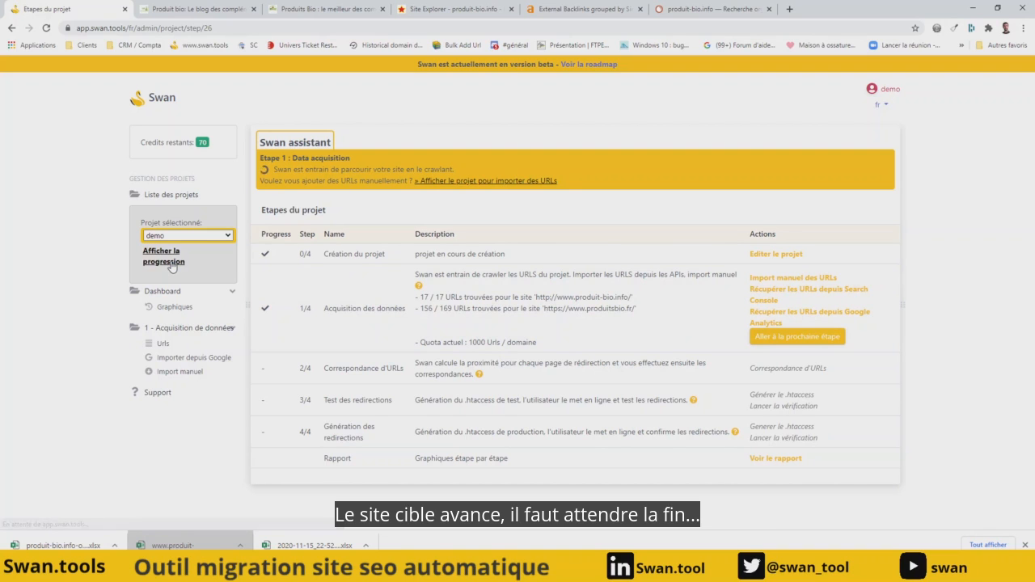
left_click(172, 267)
left_click(172, 267)
left_click(172, 267)
left_click(171, 268)
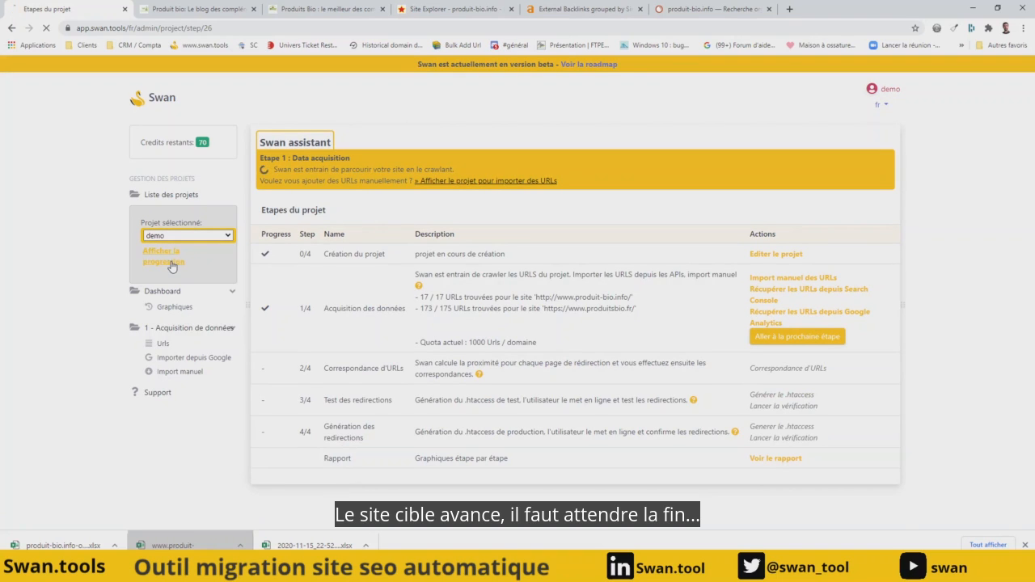
Review the dashboard graphs for URL sources, HTTP statuses and URL parameters
left_click(169, 311)
scroll(320, 310, "down", 3)
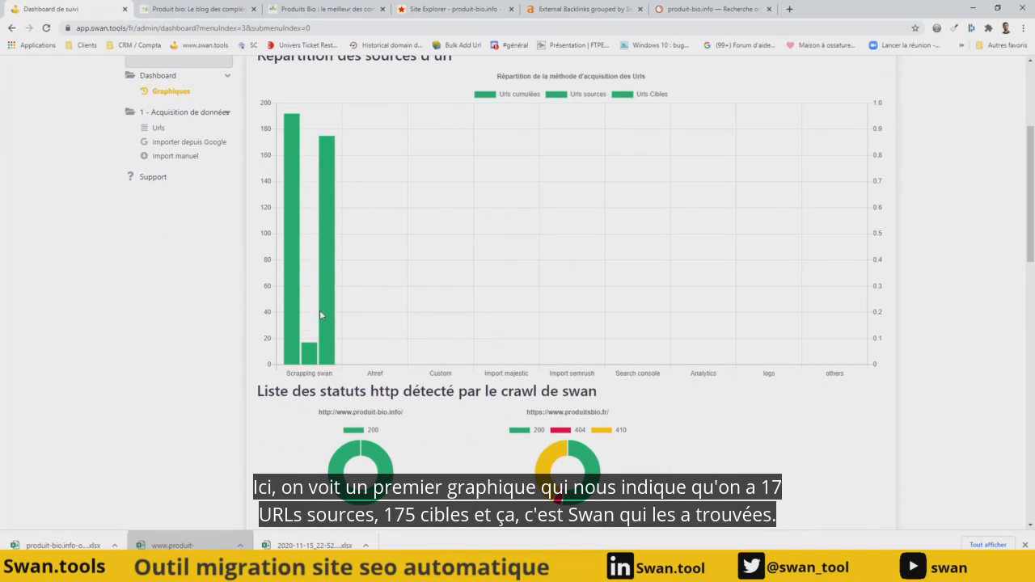
mouse_move(316, 354)
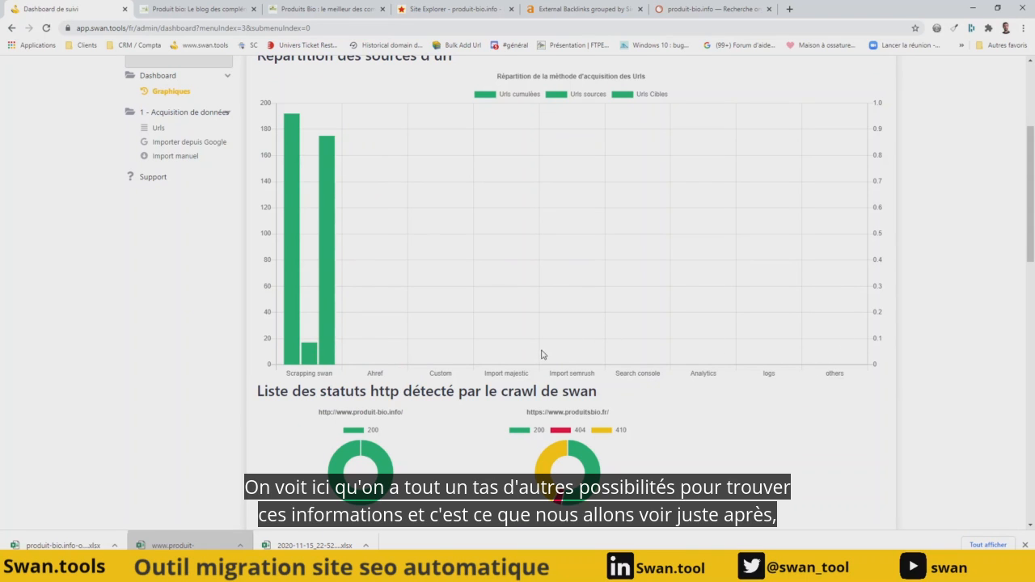
scroll(469, 319, "down", 3)
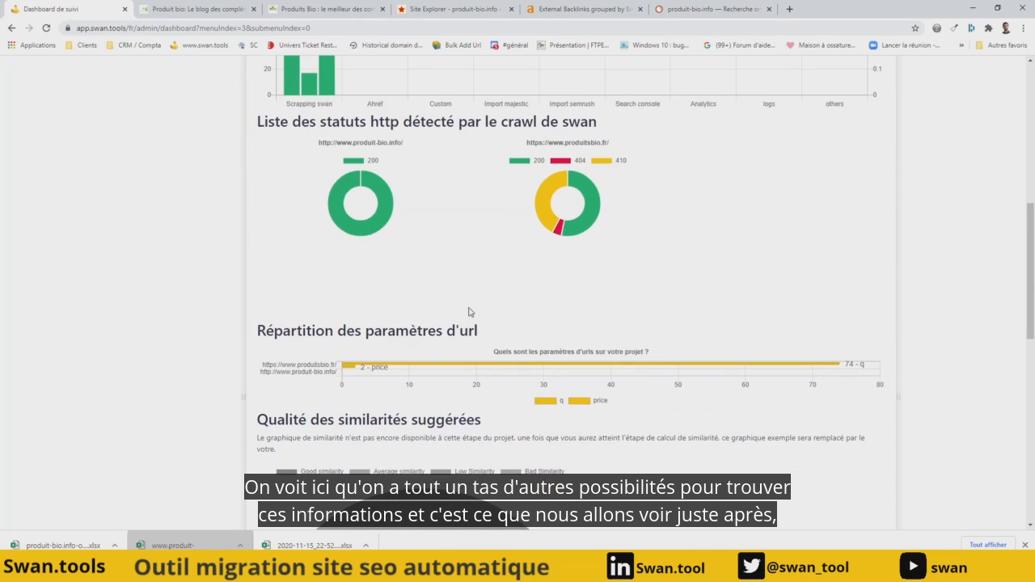
mouse_move(385, 369)
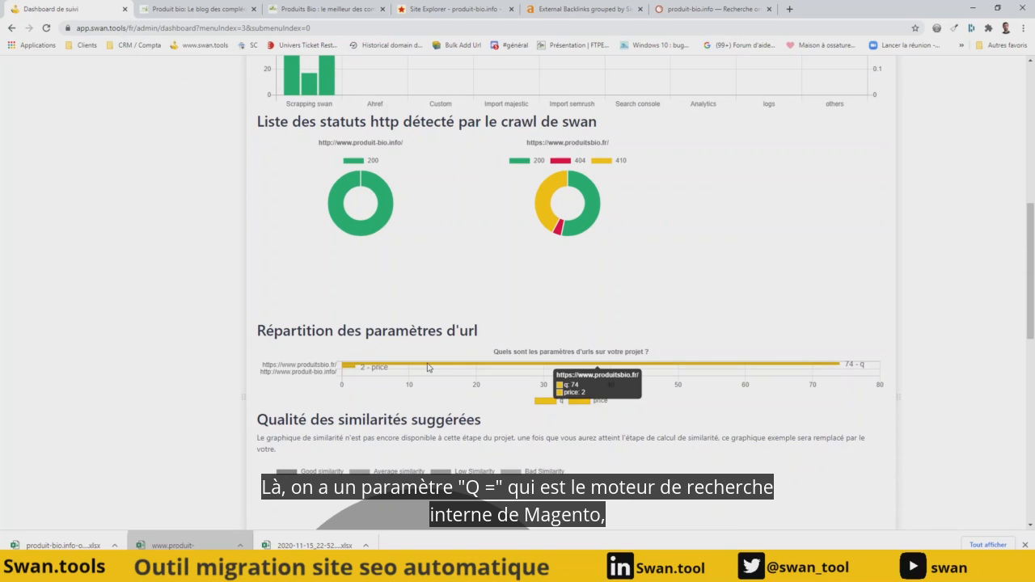
Open the list of crawled URLs and examine its entries and their columns
scroll(229, 215, "up", 8)
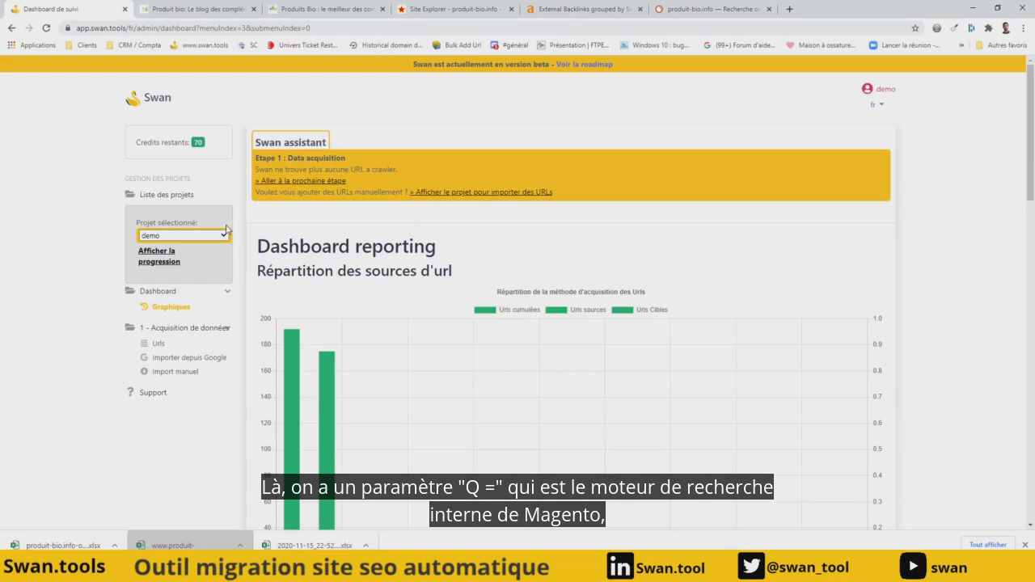
left_click(157, 344)
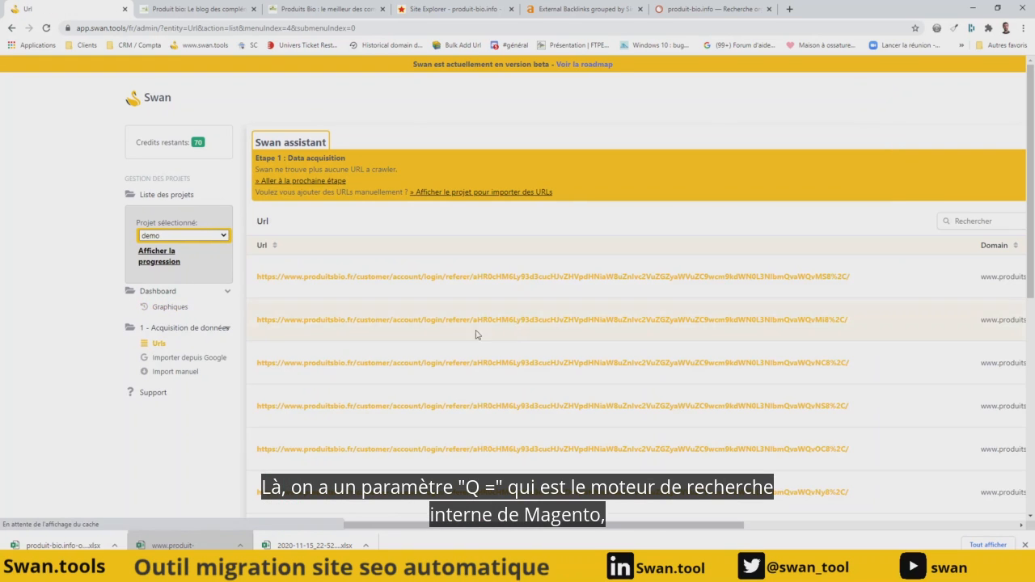
scroll(517, 277, "right", 4)
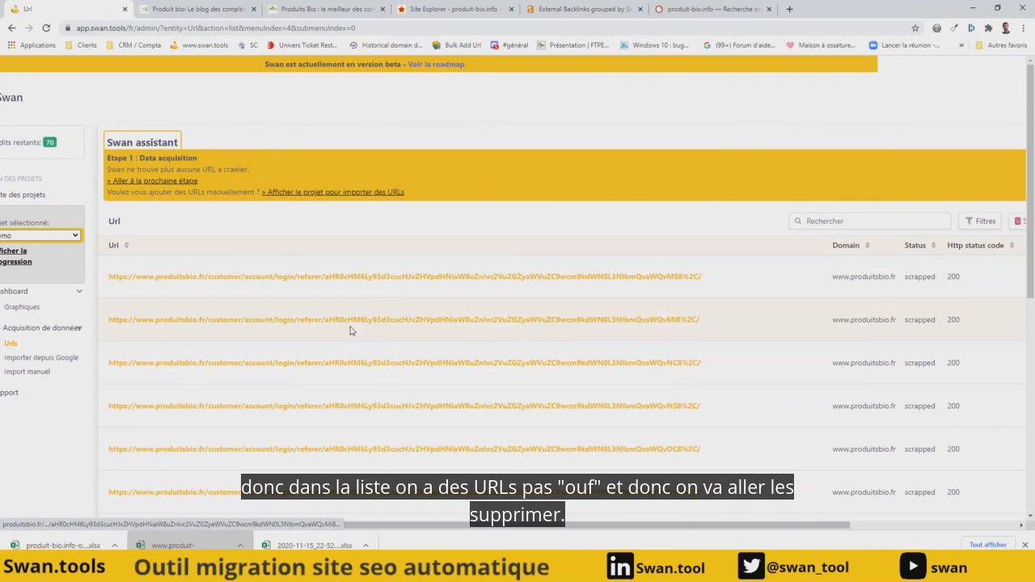
scroll(501, 296, "right", 6)
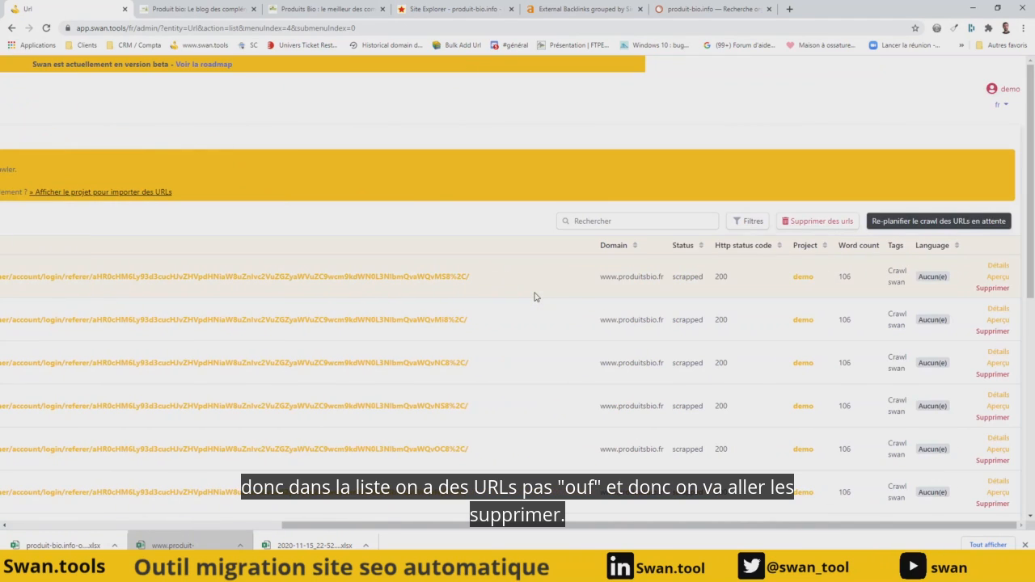
Go from the URL list's deletion option to the project settings, exclude URL parameter q for the test domain, and save
left_click(818, 229)
scroll(538, 319, "down", 2)
scroll(538, 319, "down", 2)
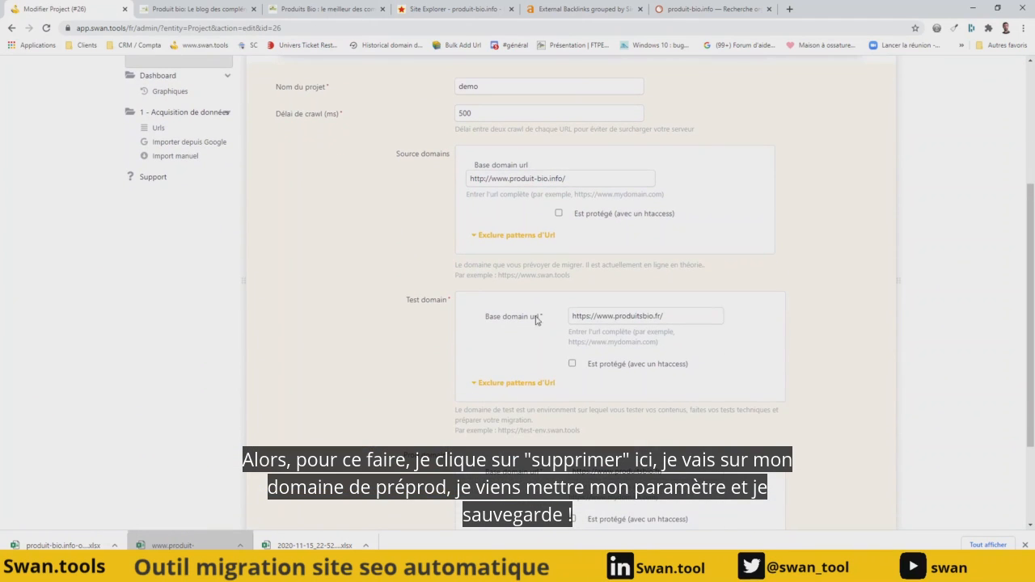
left_click(495, 383)
scroll(603, 334, "down", 1)
scroll(603, 333, "down", 1)
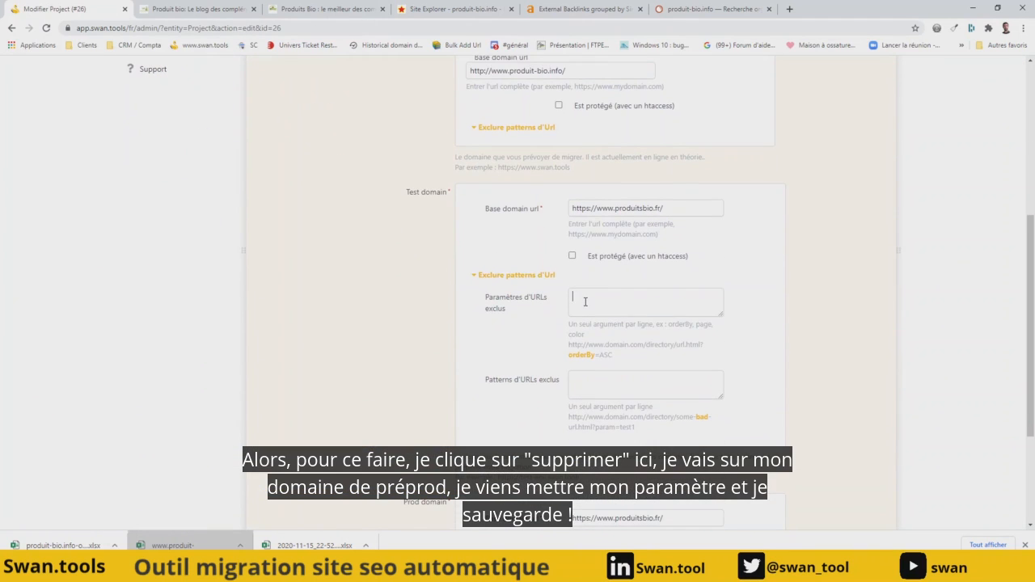
left_click(585, 302)
type("q")
scroll(585, 301, "down", 3)
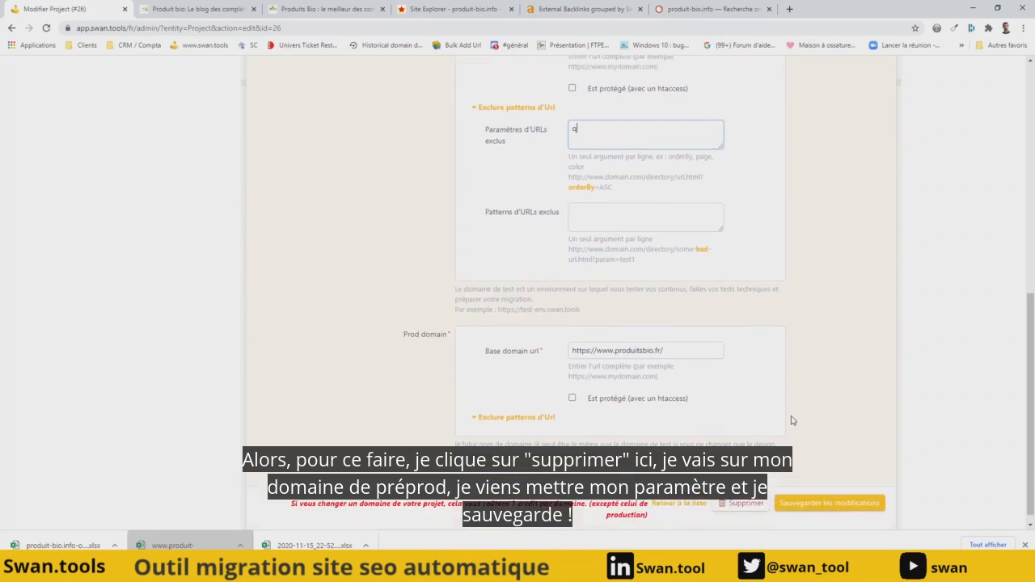
left_click(829, 493)
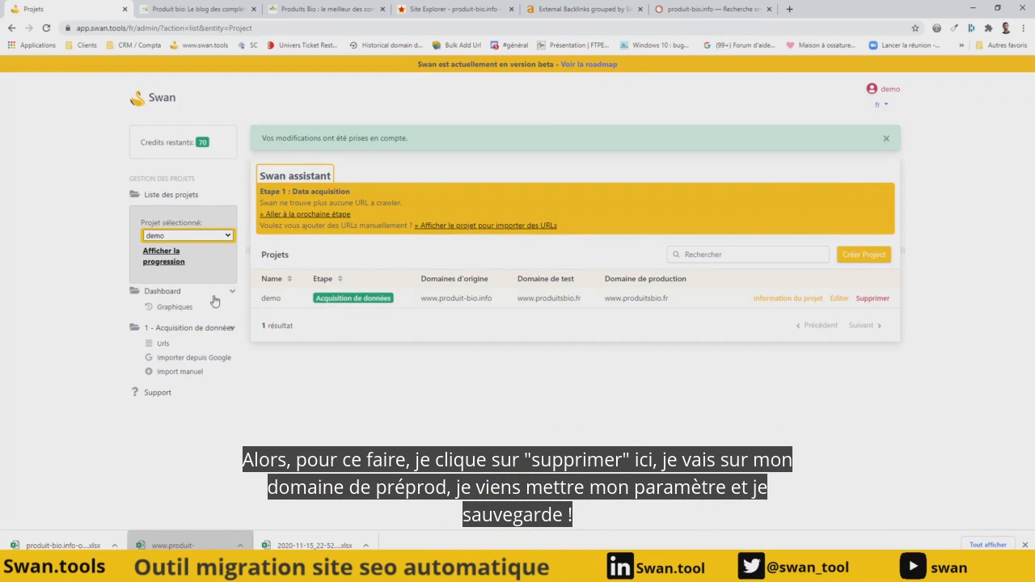
Reopen the dashboard graphs and check the URL parameter distribution after the exclusion
left_click(184, 307)
scroll(413, 302, "down", 7)
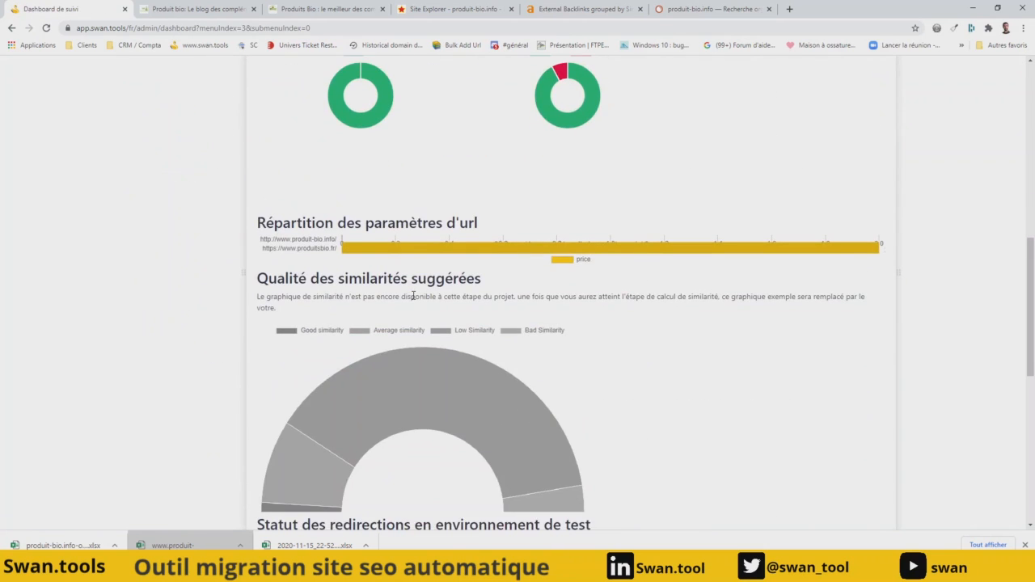
Copy the produit-bio.info address, find that property in Swan's Google Search Console import, and open its URL list
scroll(414, 250, "up", 3)
scroll(415, 250, "up", 5)
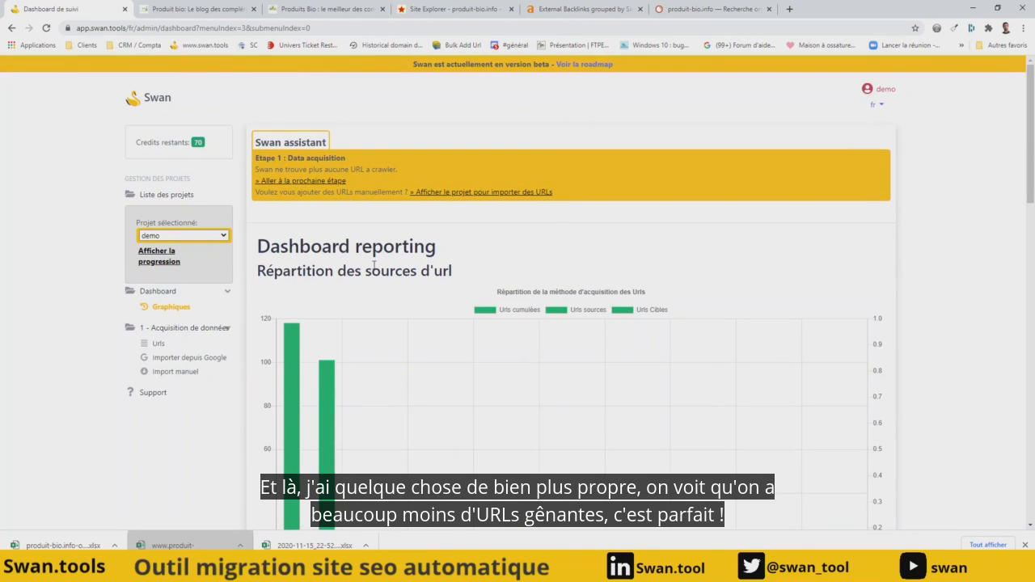
left_click(186, 9)
left_click(183, 29)
key("ctrl+c")
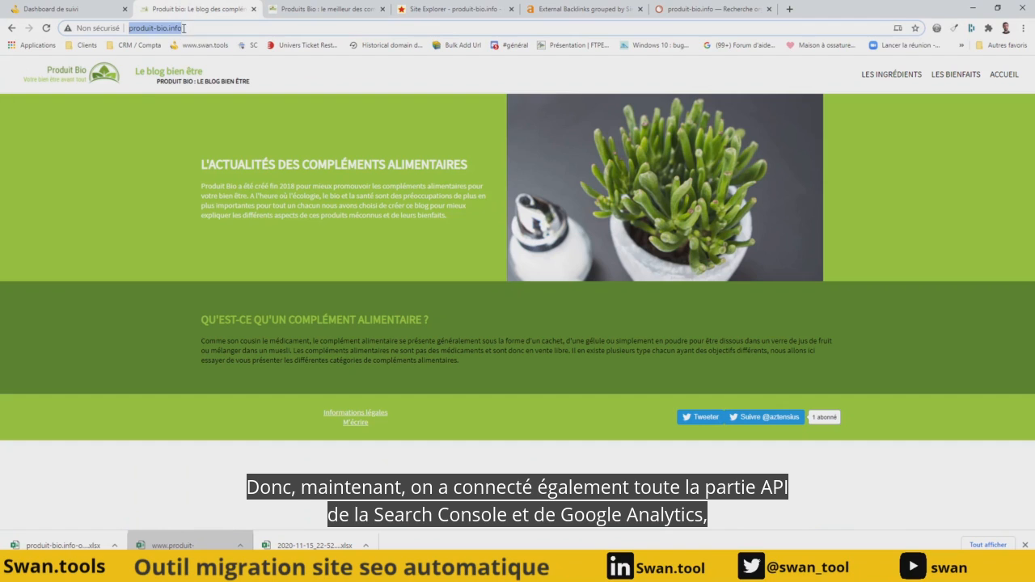
left_click(103, 11)
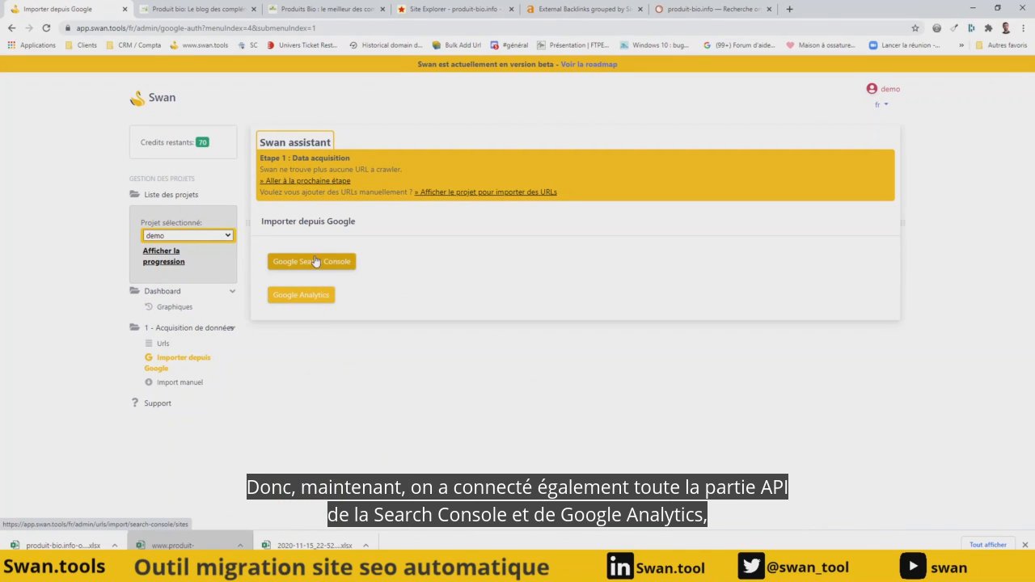
left_click(315, 260)
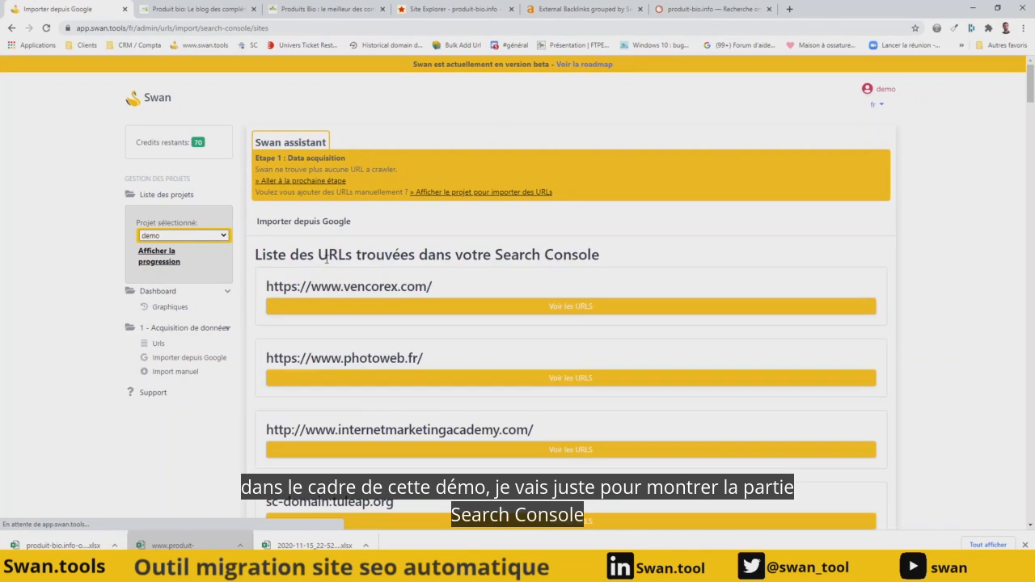
key("ctrl+f")
key("ctrl+v")
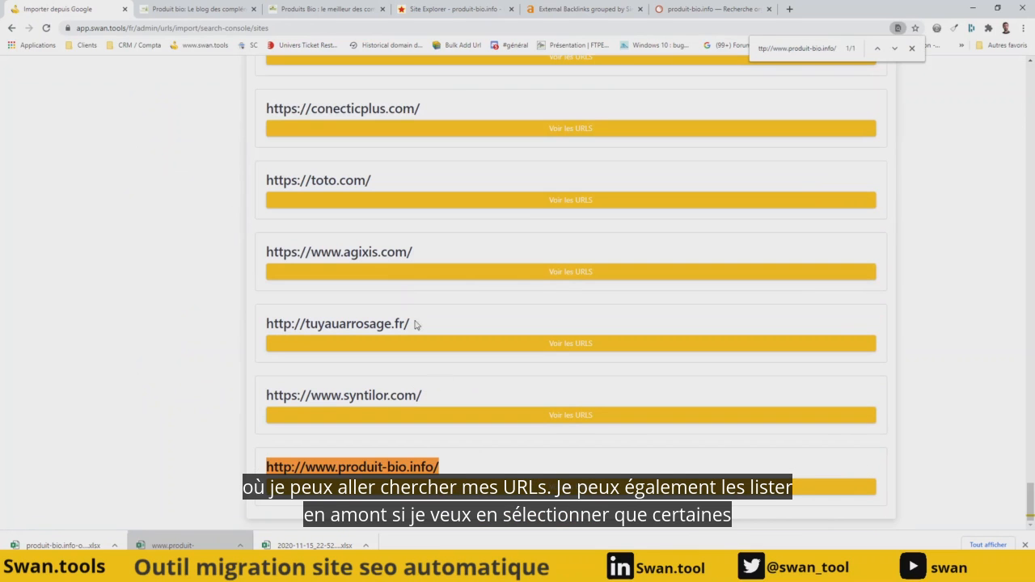
left_click(561, 489)
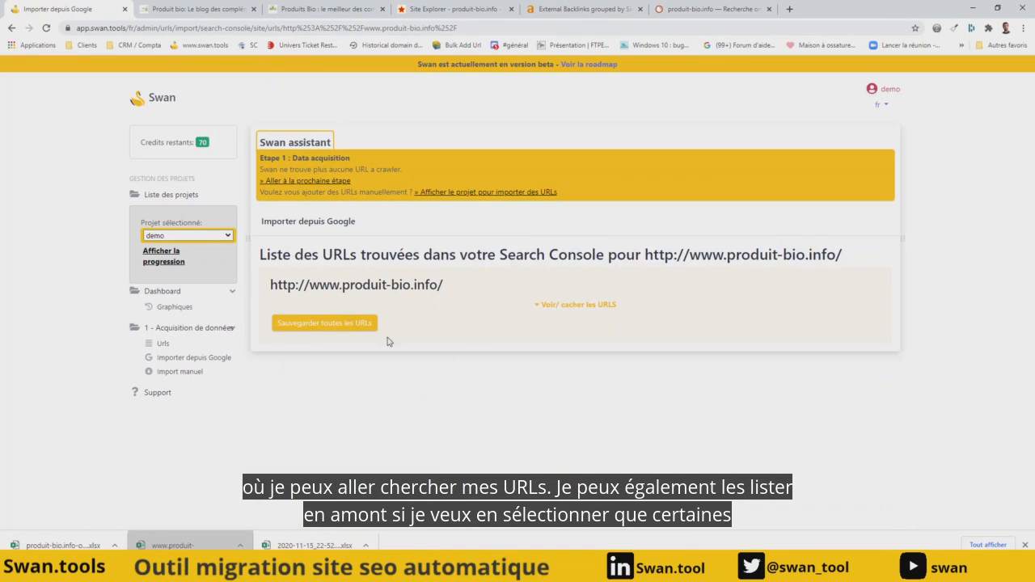
left_click(564, 306)
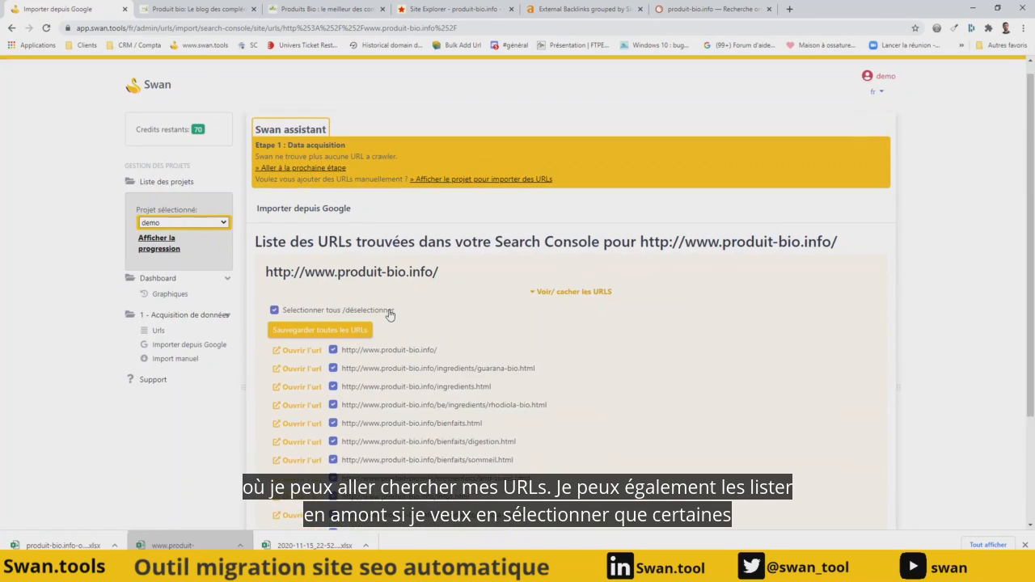
scroll(386, 366, "down", 2)
scroll(376, 331, "up", 2)
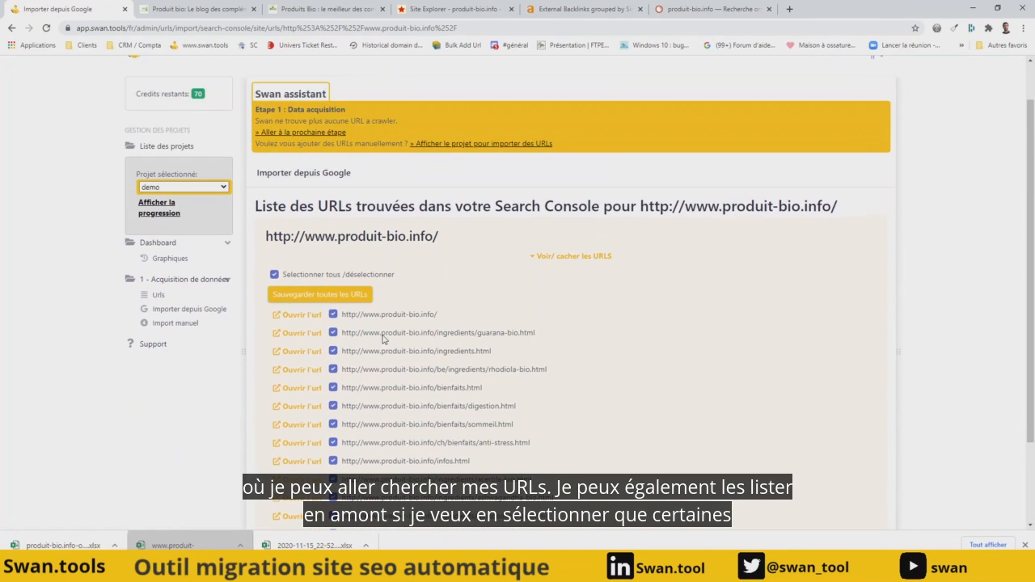
left_click(328, 296)
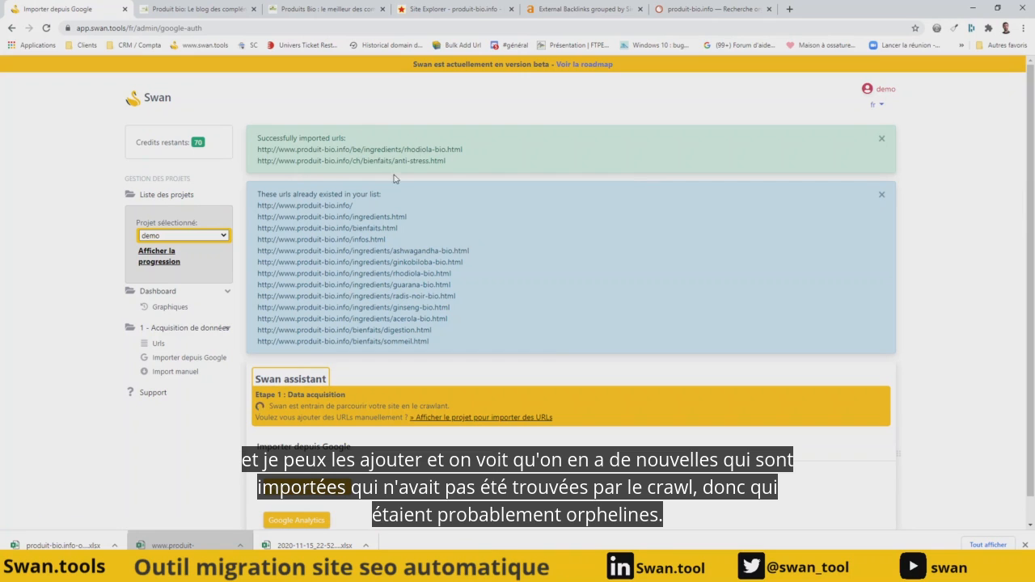
Check the URL source distribution in the dashboard graphs and open the manual URL import
left_click(166, 307)
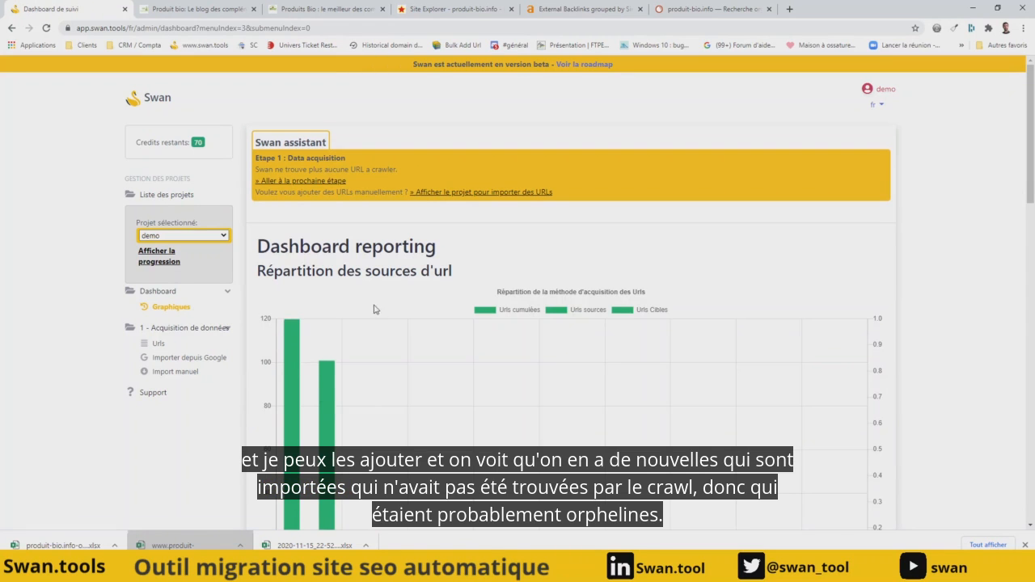
scroll(417, 275, "down", 2)
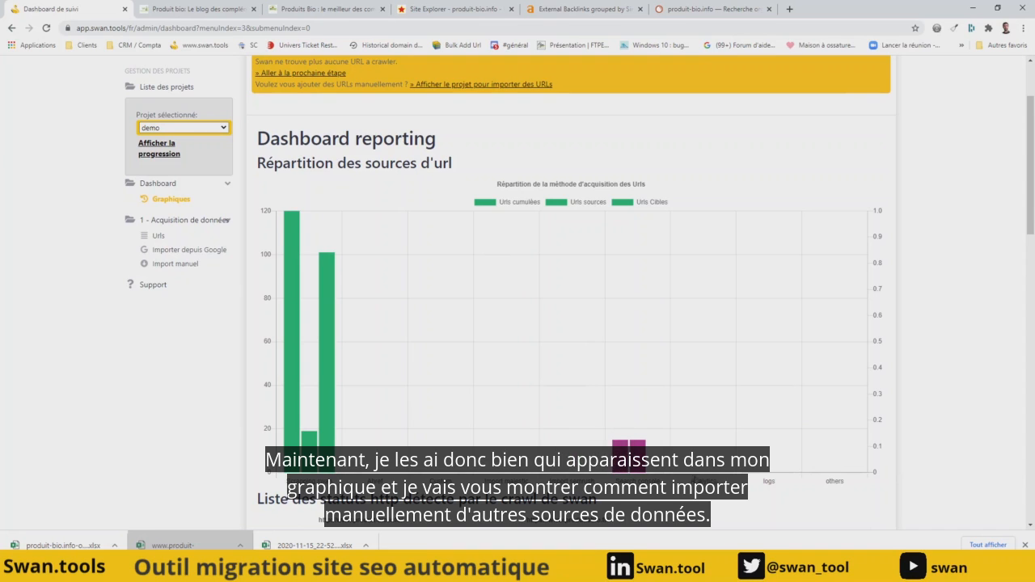
left_click(185, 267)
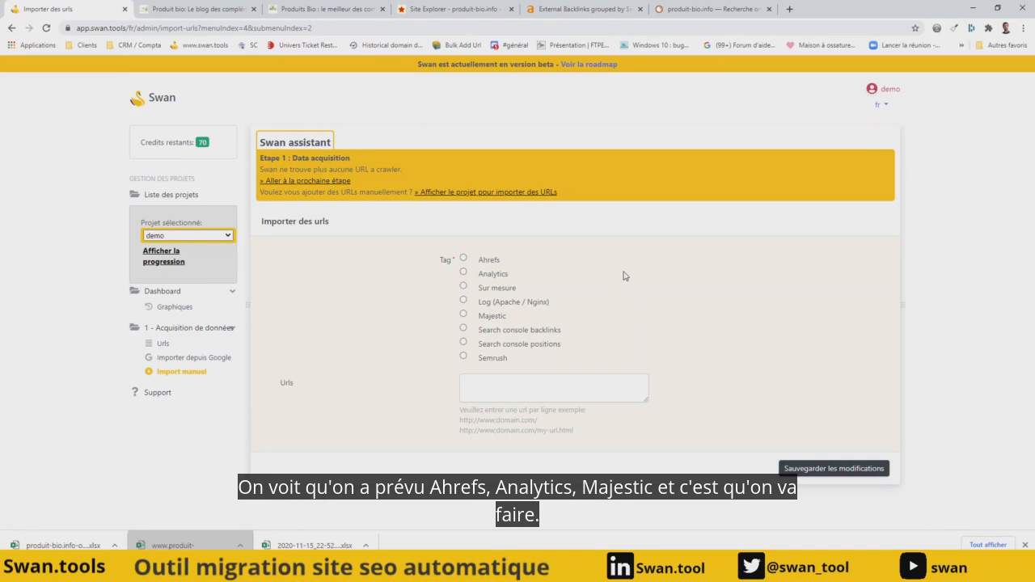
Switch to Majestic, show all backlinks per domain for produit-bio.info, and export them in Excel format
left_click(416, 8)
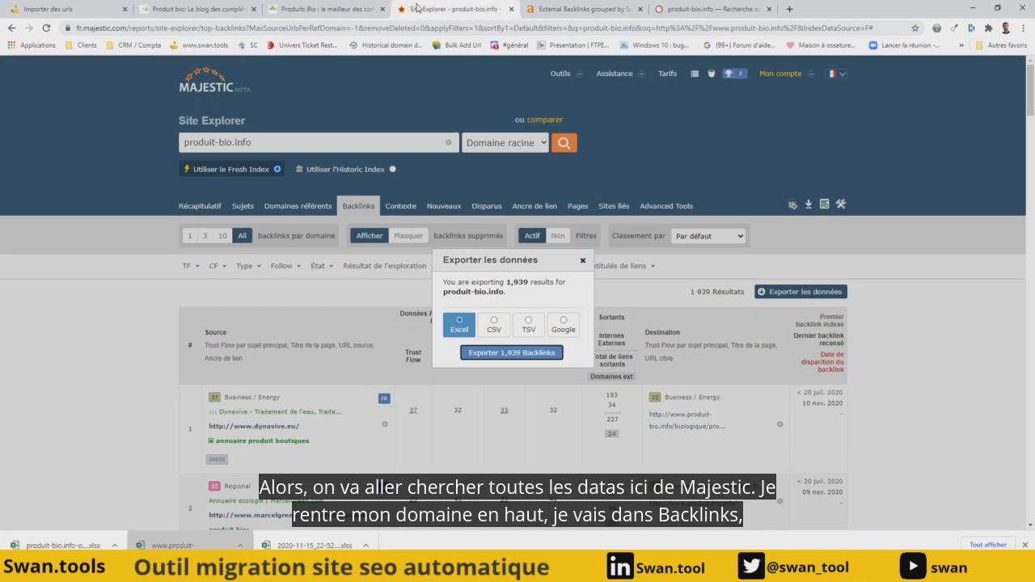
left_click(582, 263)
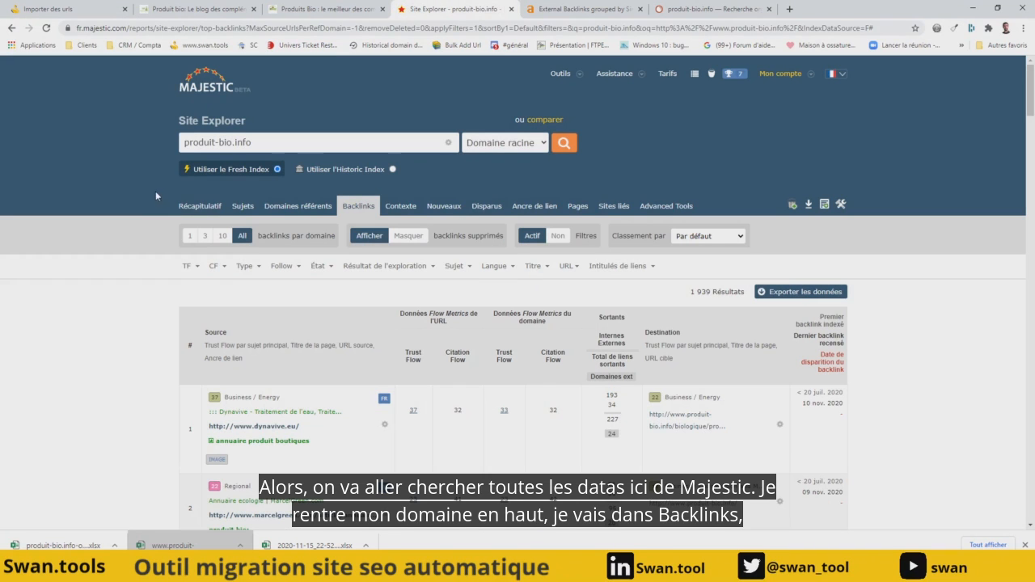
left_click(214, 209)
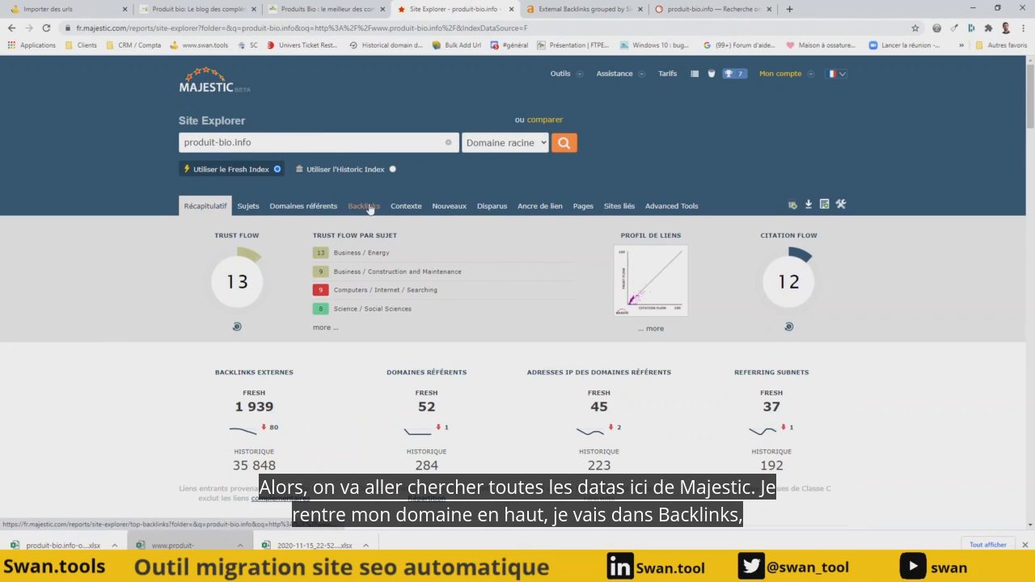
left_click(369, 206)
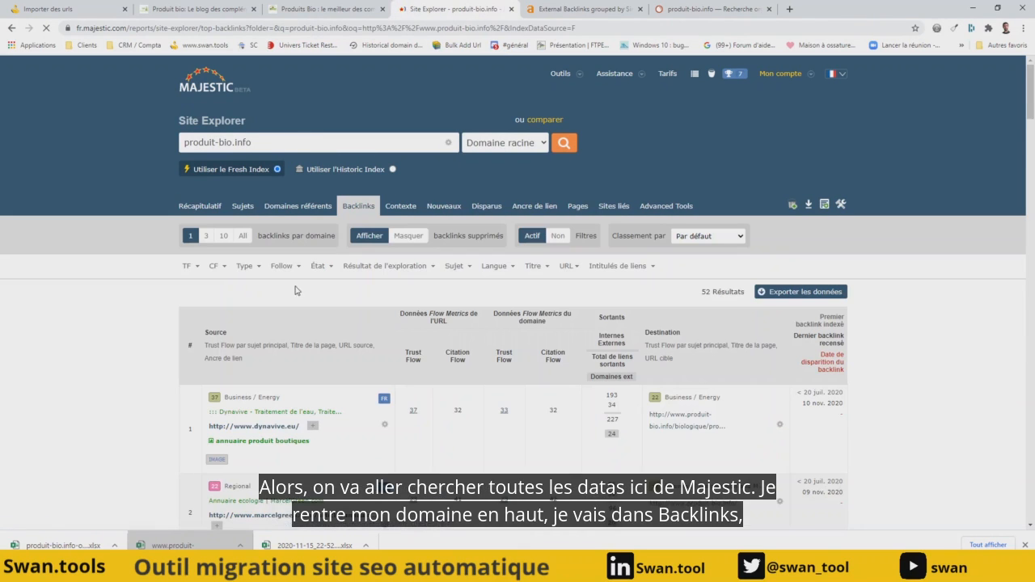
left_click(242, 237)
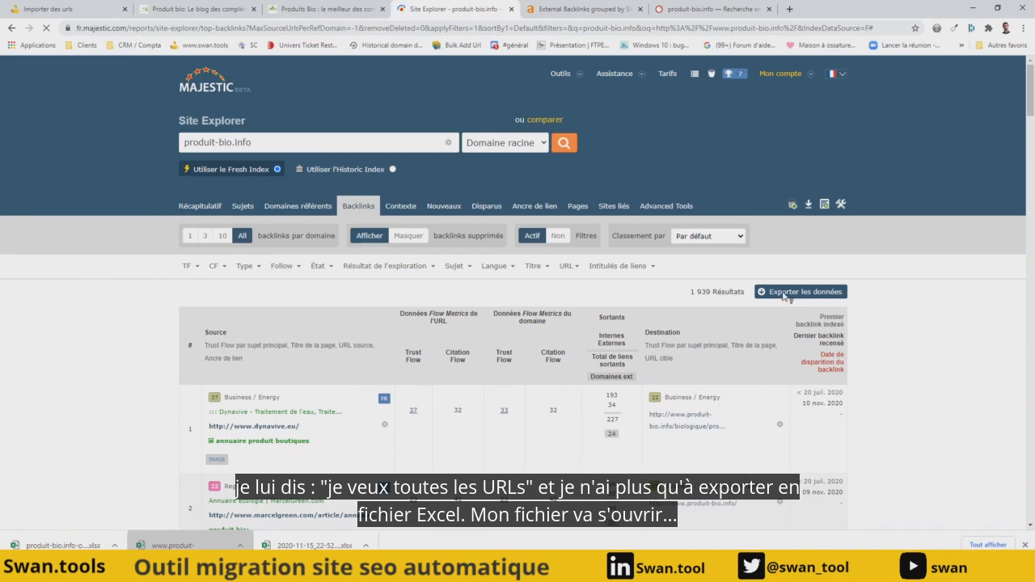
left_click(788, 292)
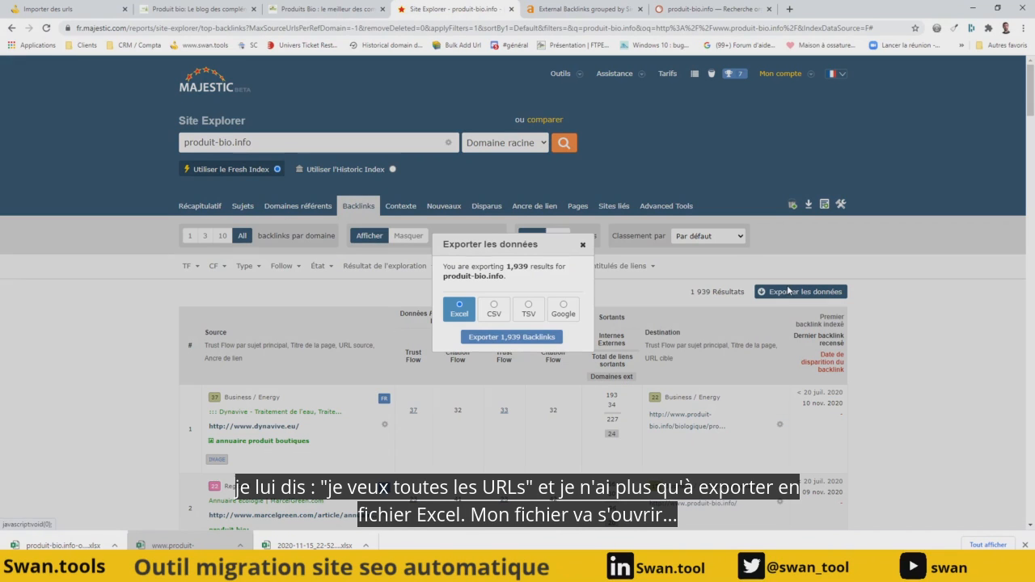
left_click(502, 337)
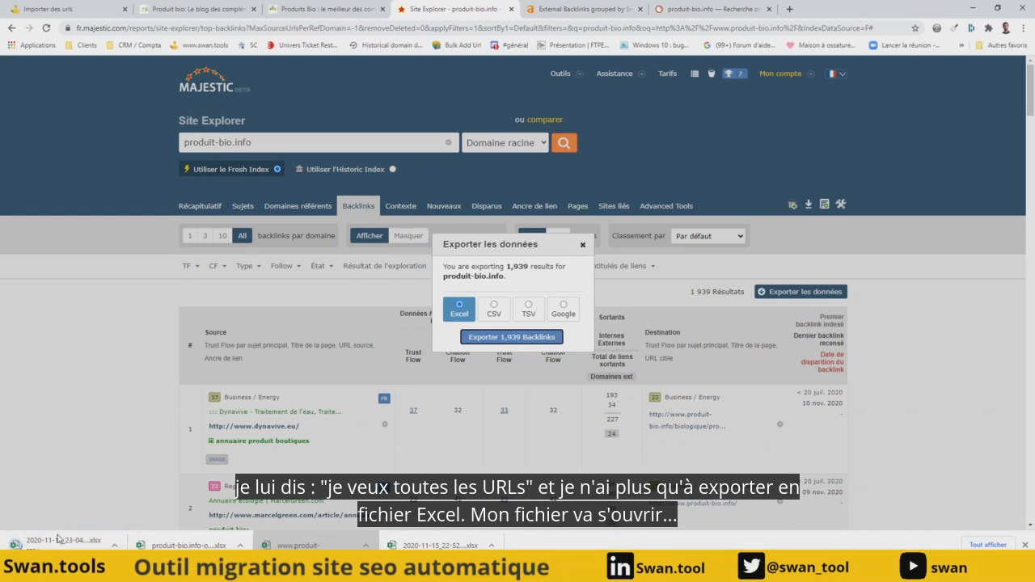
Open the exported Majestic workbook in Excel, widen the TargetURL column, copy all its URLs, and return to the browser
left_click(59, 544)
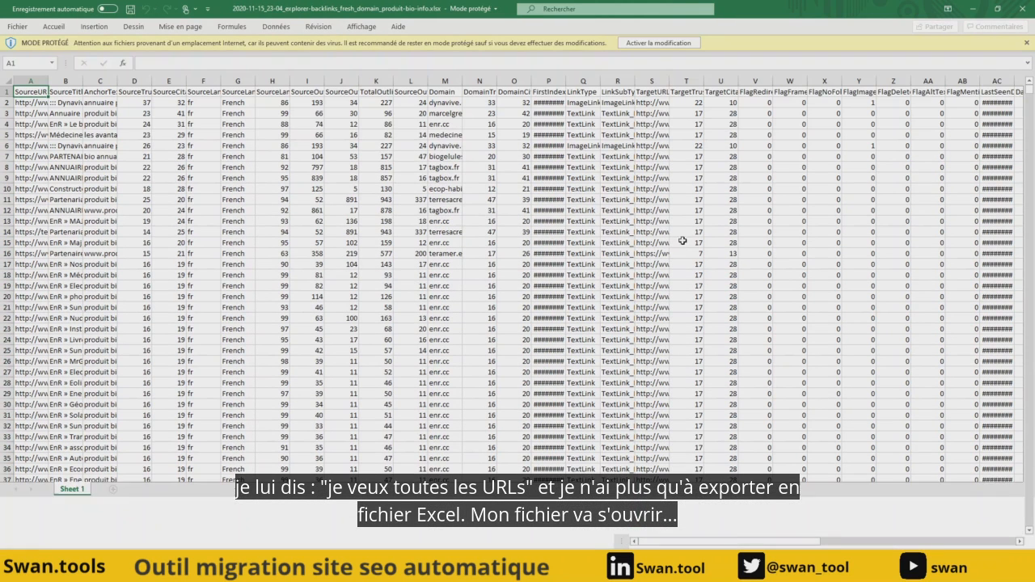
double_click(669, 81)
left_click(669, 103)
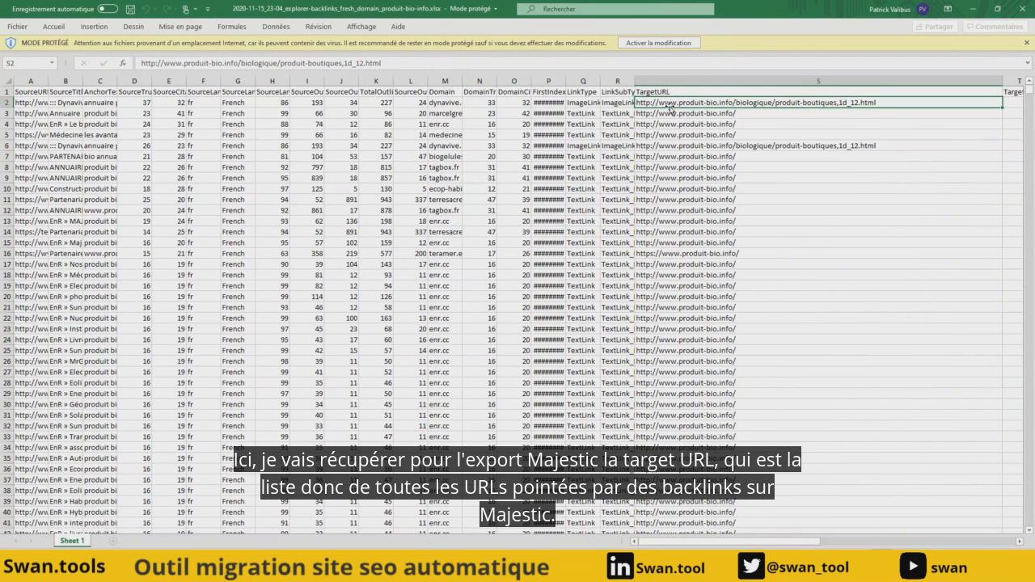
key("ctrl+shift+Down")
key("ctrl+c")
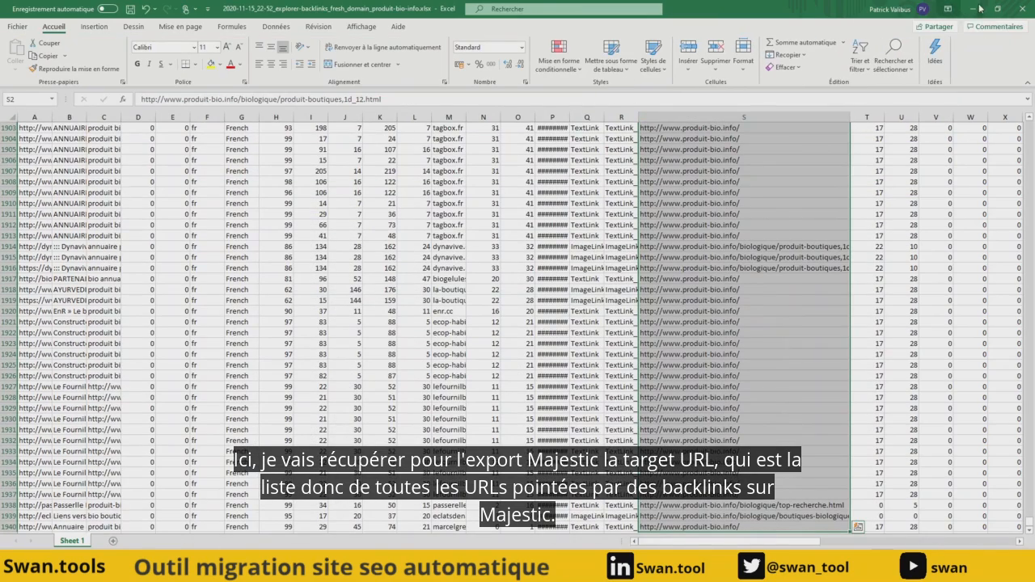
left_click(971, 10)
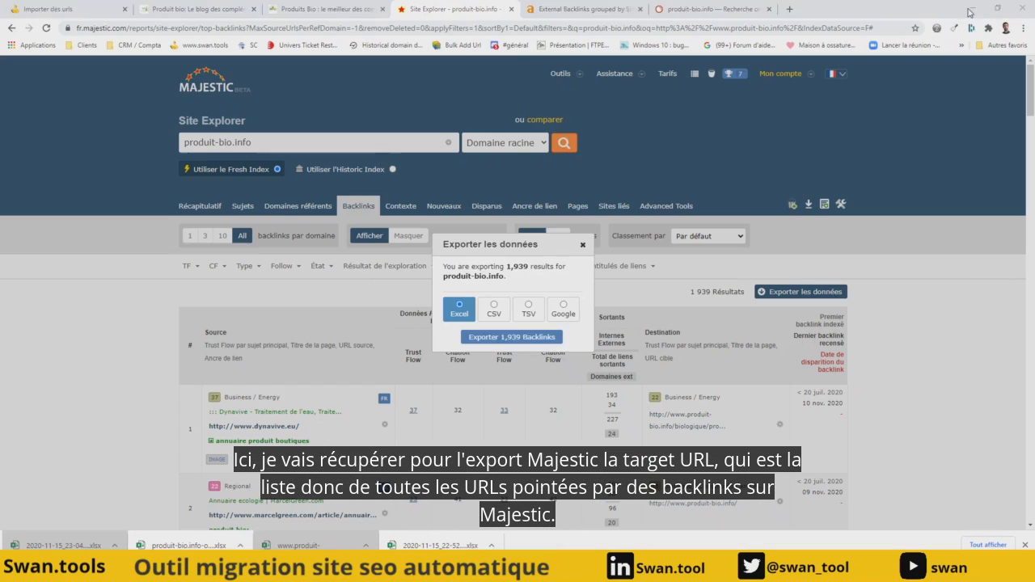
left_click(583, 245)
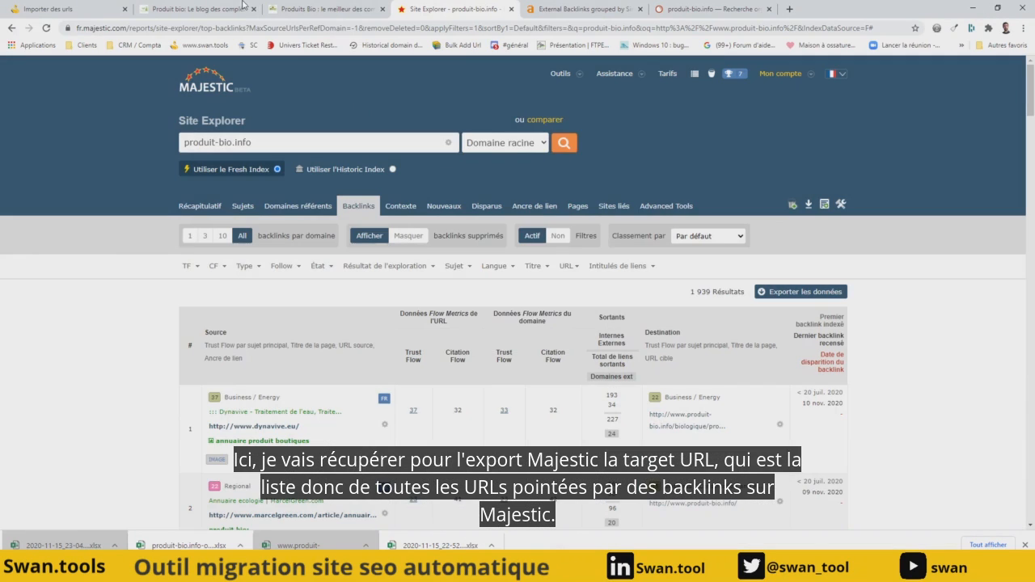
In Swan's manual import, choose the Majestic tag, paste the copied target URLs, and save
left_click(65, 9)
left_click(463, 317)
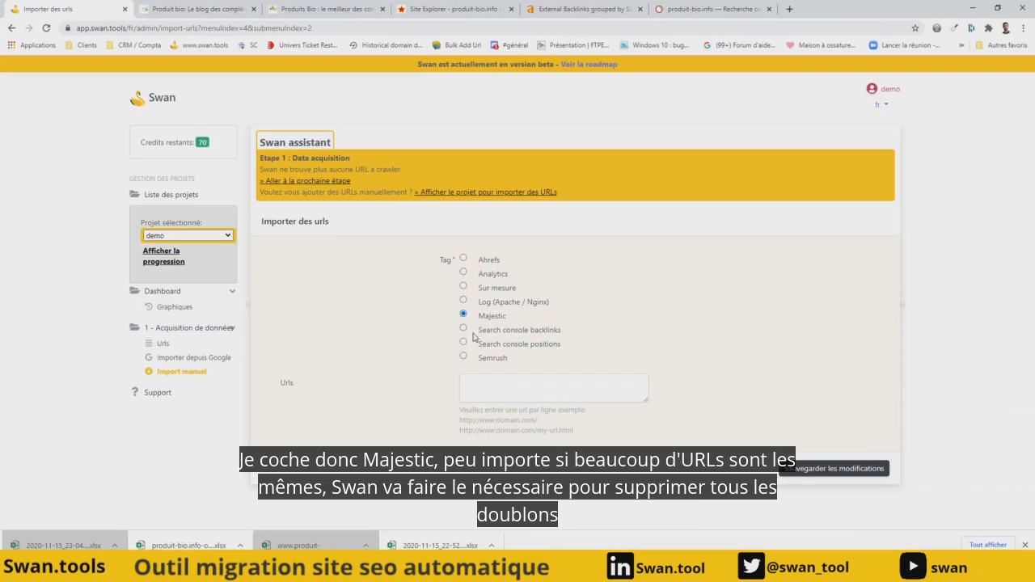
left_click(484, 383)
key("ctrl+v")
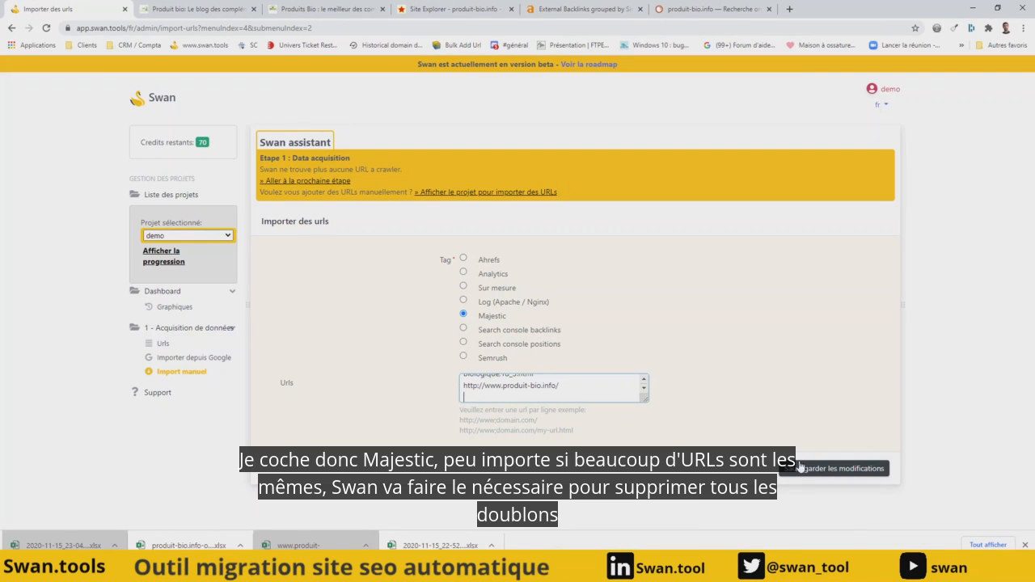
left_click(813, 471)
left_click(824, 473)
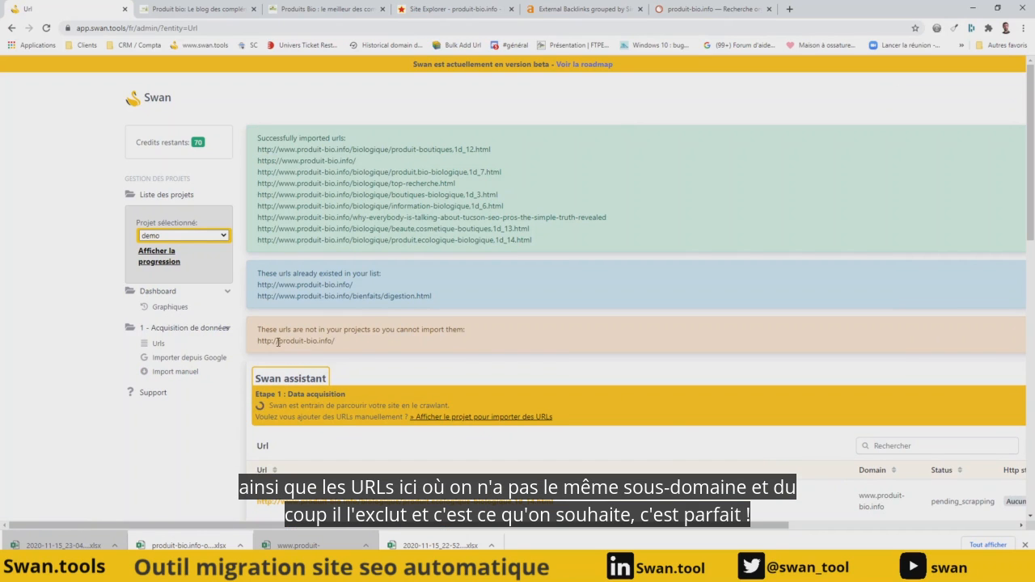
left_click(171, 373)
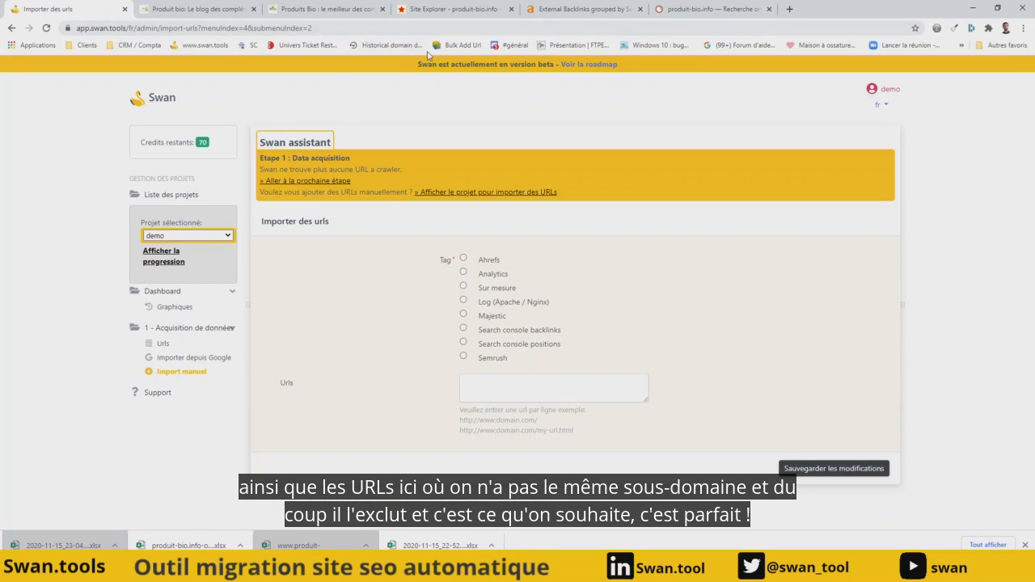
left_click(578, 9)
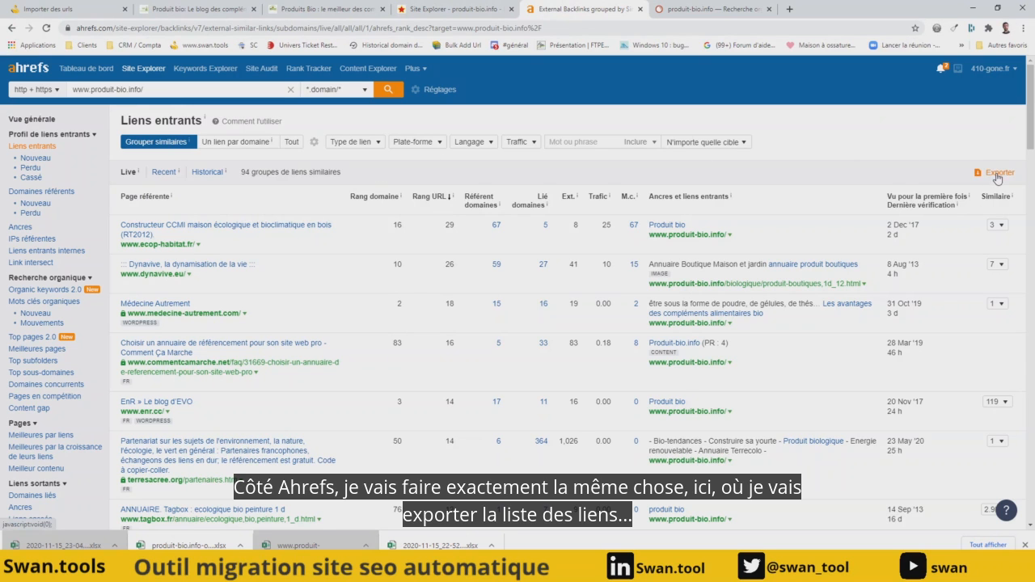
left_click(997, 175)
left_click(434, 371)
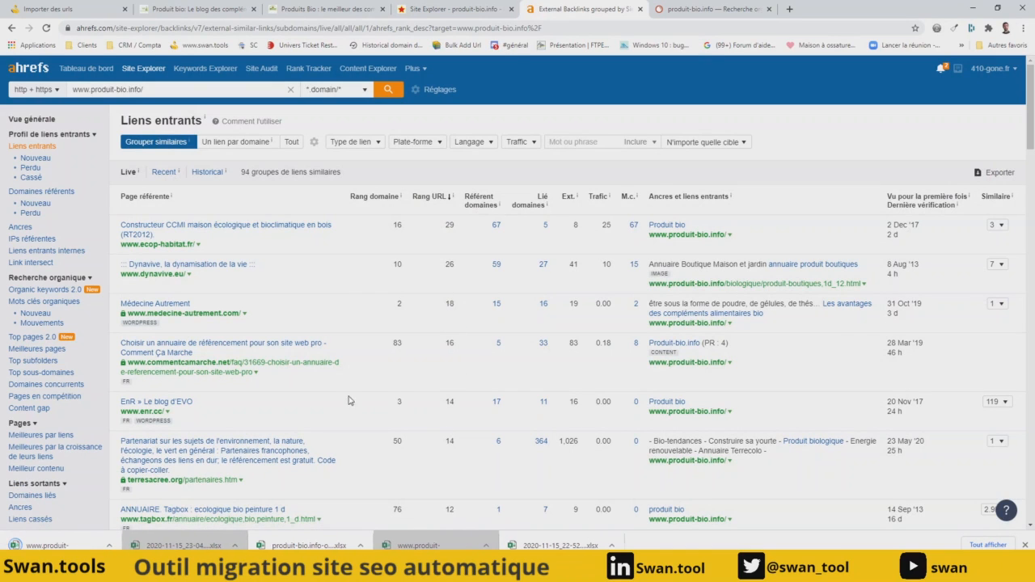
Open the exported Ahrefs CSV in Excel, widen the Link URL column, copy all its URLs, and return to the browser
left_click(57, 547)
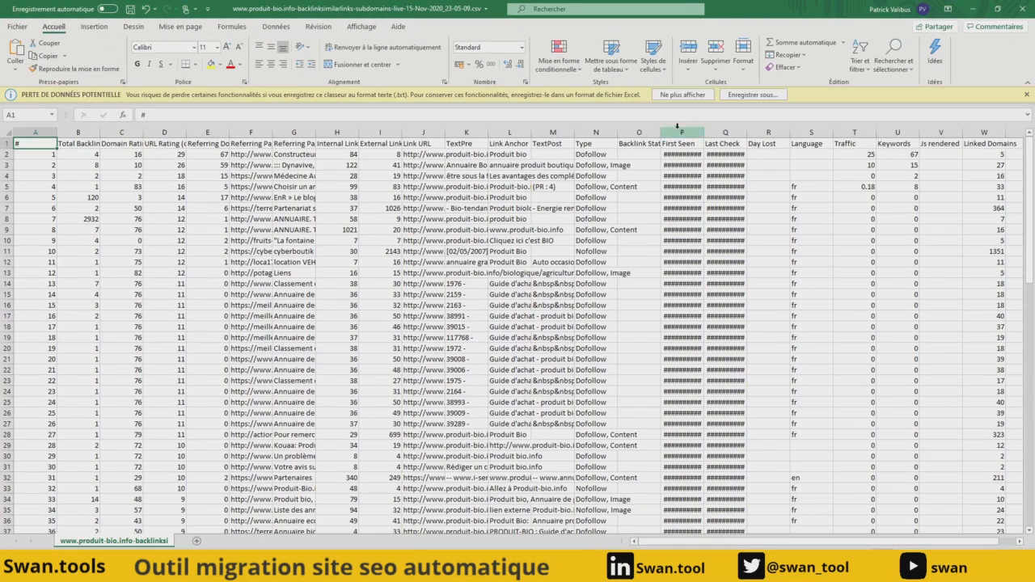
left_click(434, 154)
left_click_drag(444, 132, 599, 132)
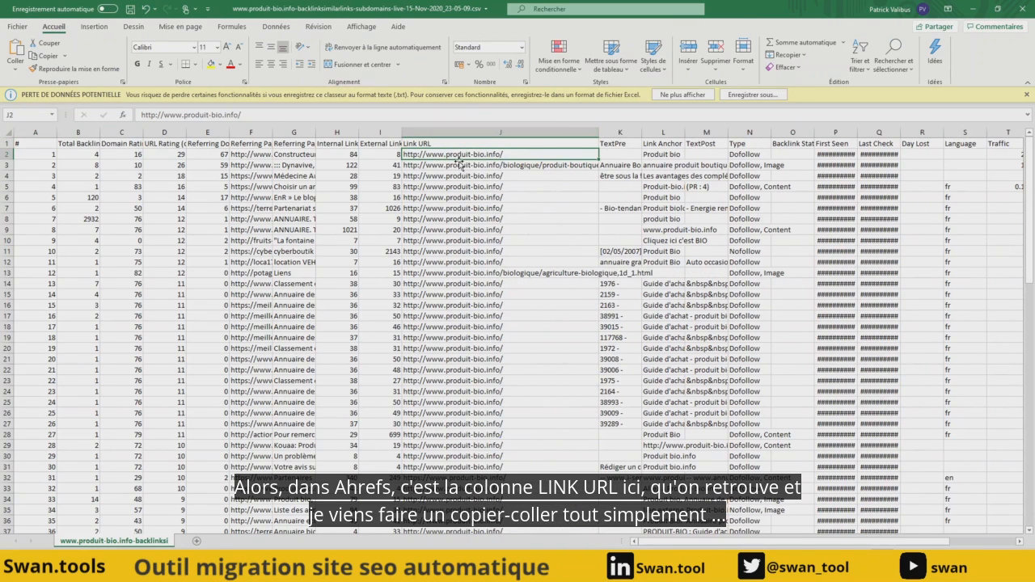
key("ctrl+shift+Down")
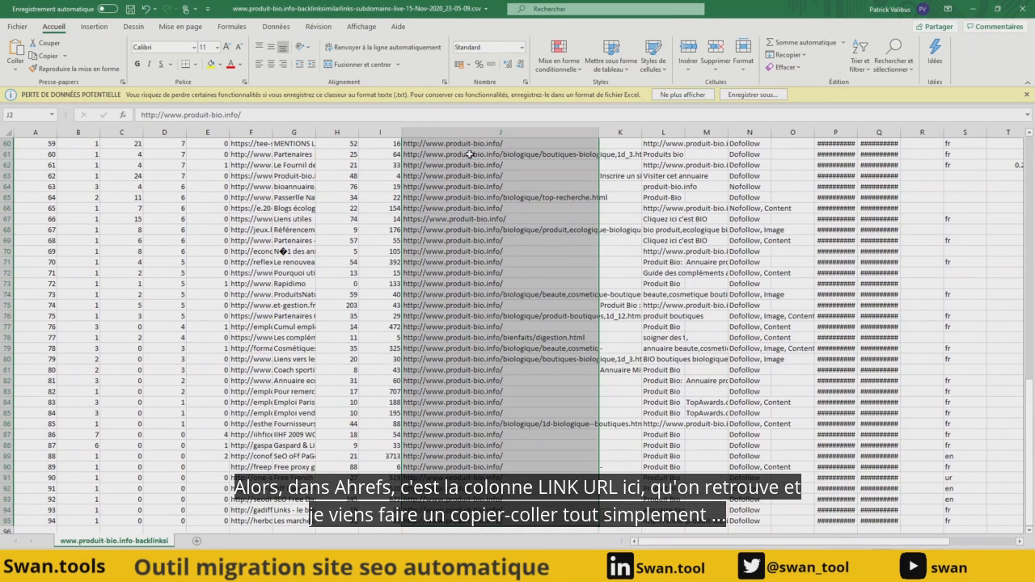
key("ctrl+c")
left_click(973, 9)
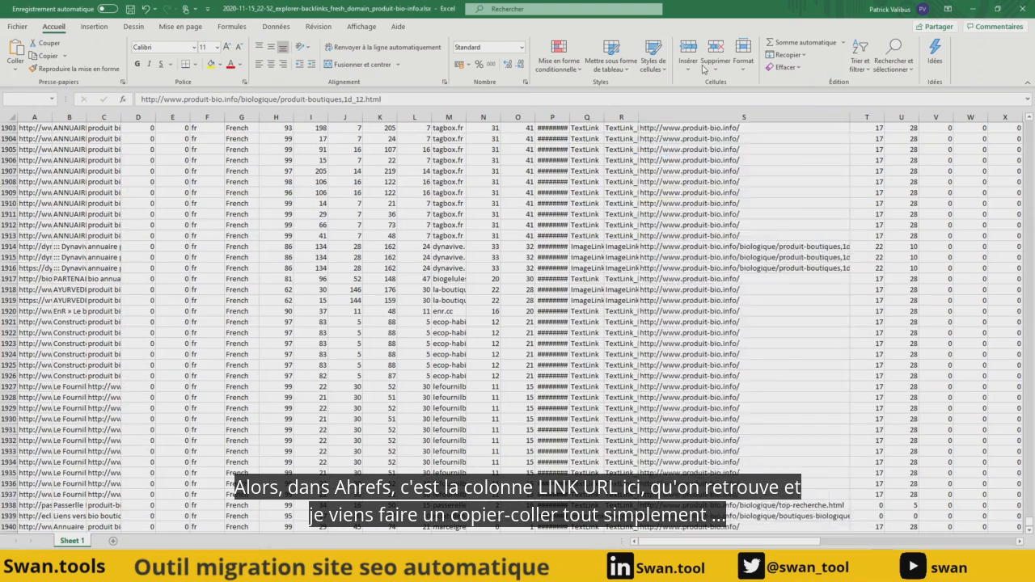
left_click(972, 9)
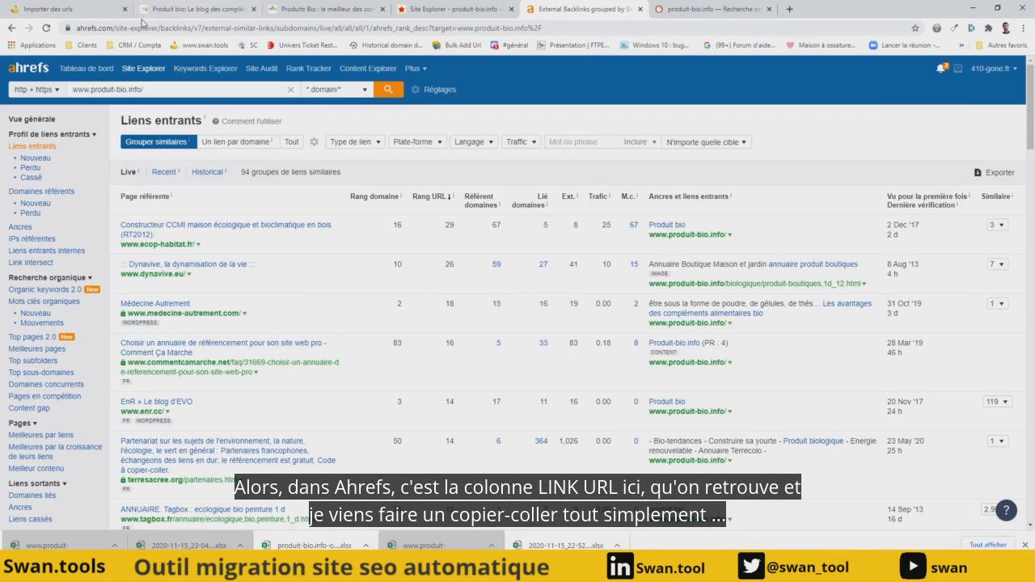
In Swan's manual import form, choose the Ahrefs tag, paste the copied link URLs, and save
left_click(93, 12)
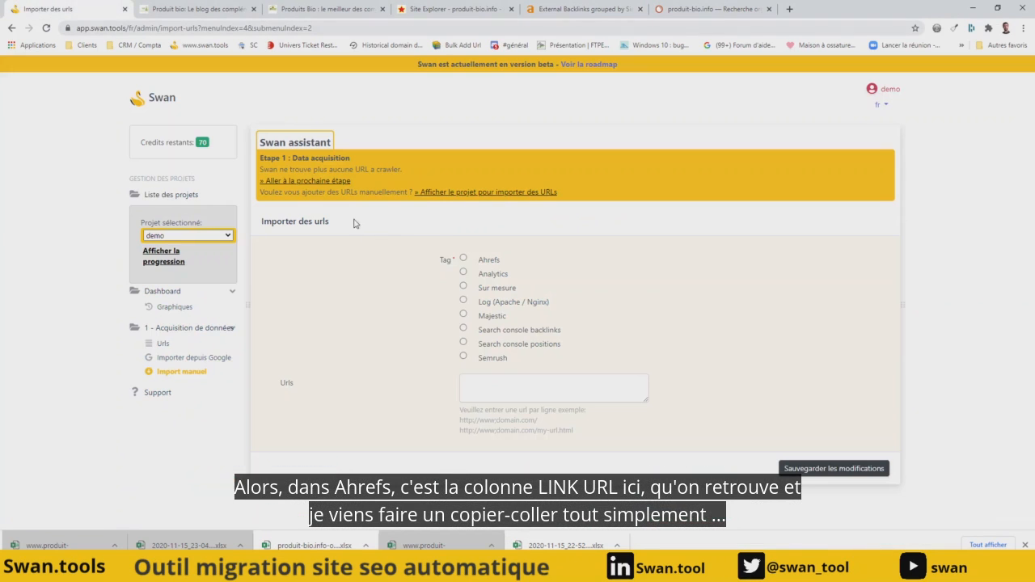
left_click(462, 259)
left_click(553, 388)
key("ctrl+v")
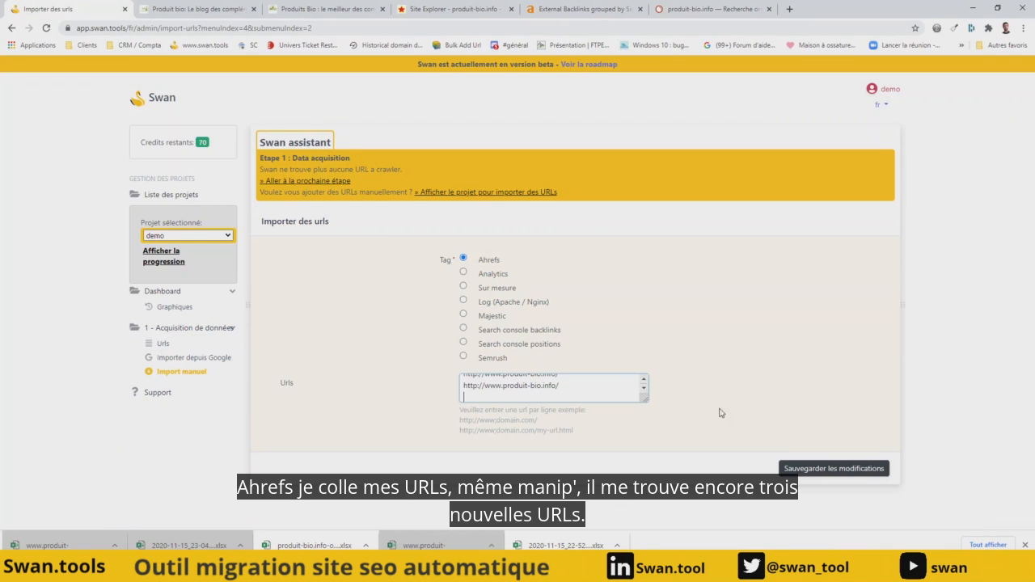
left_click(837, 469)
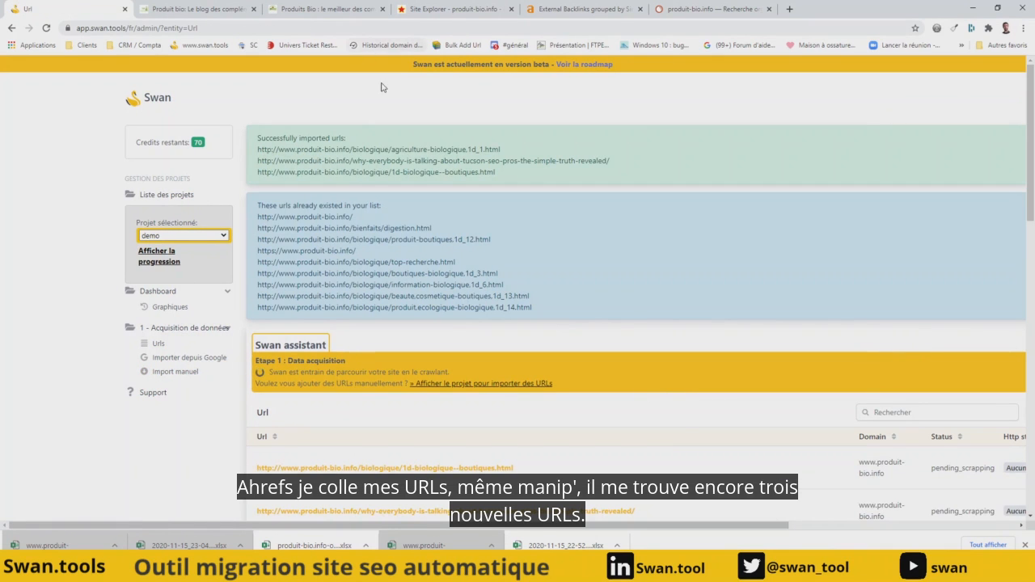
Switch to Semrush and export the organic search positions of produit-bio.info as an Excel workbook
left_click(700, 9)
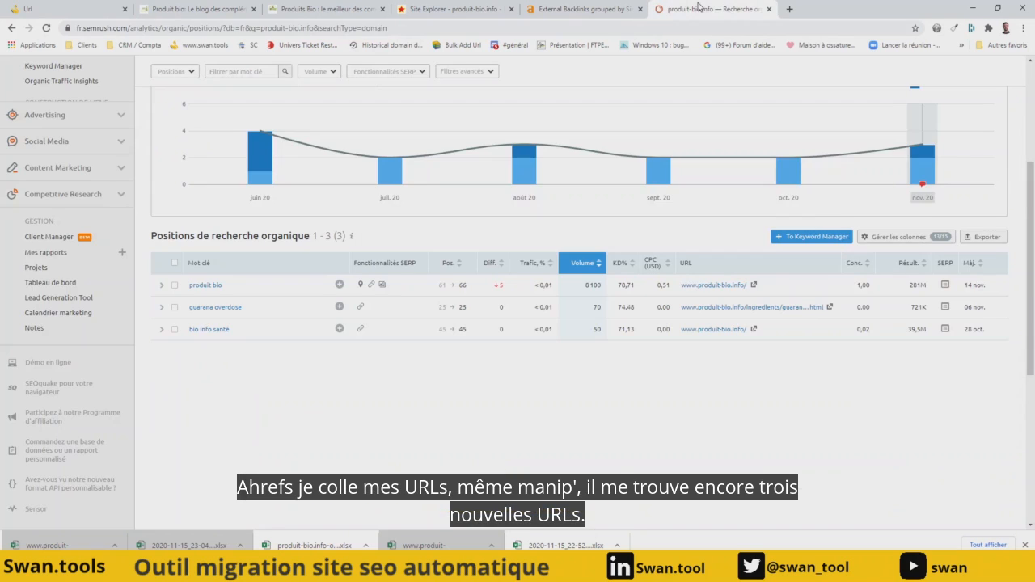
left_click(987, 238)
left_click(879, 327)
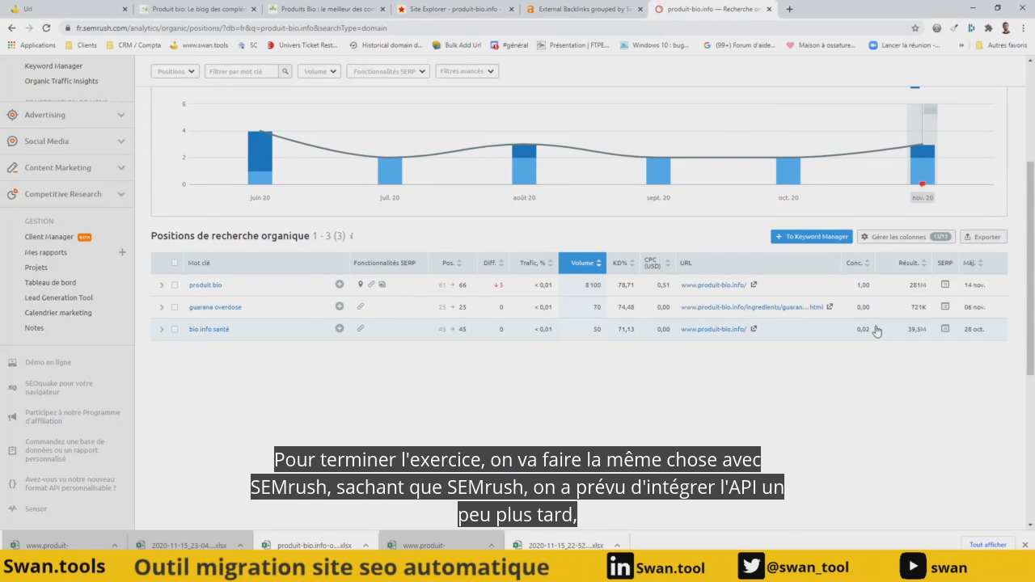
Open the exported Semrush workbook in Excel with content recovery, widen the URL column, copy its three URLs, and return to the browser
left_click(114, 545)
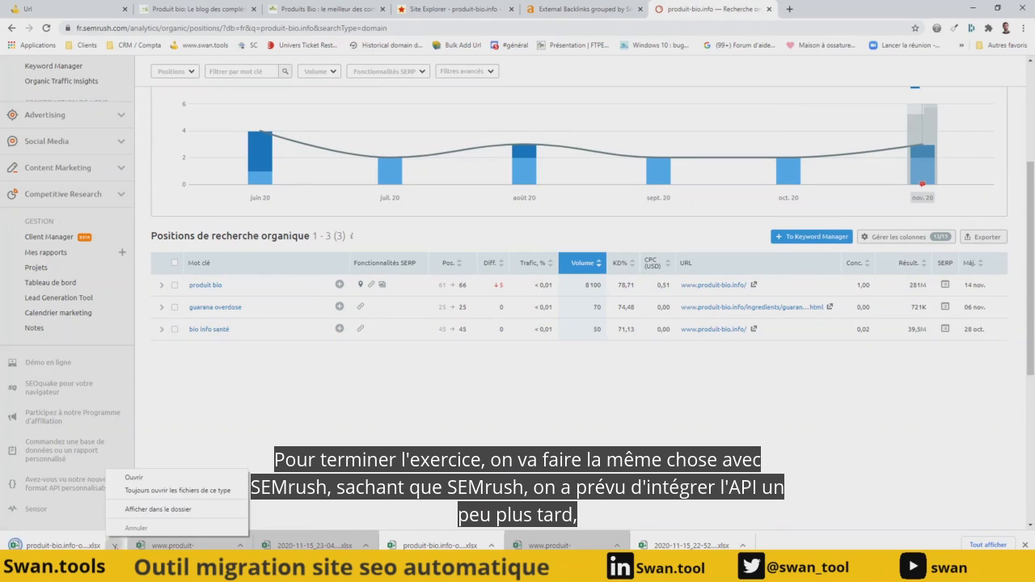
left_click(148, 509)
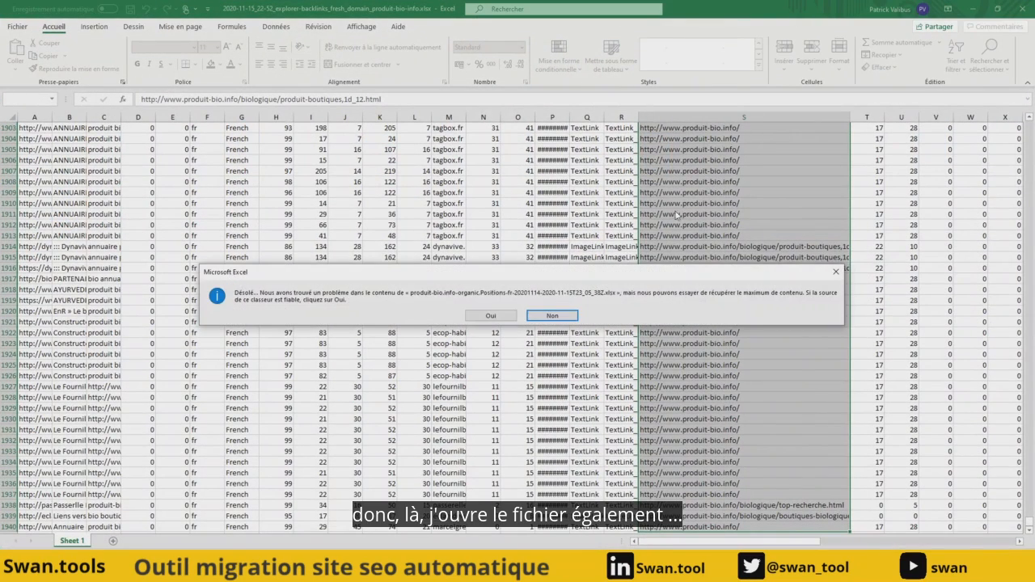
left_click(508, 320)
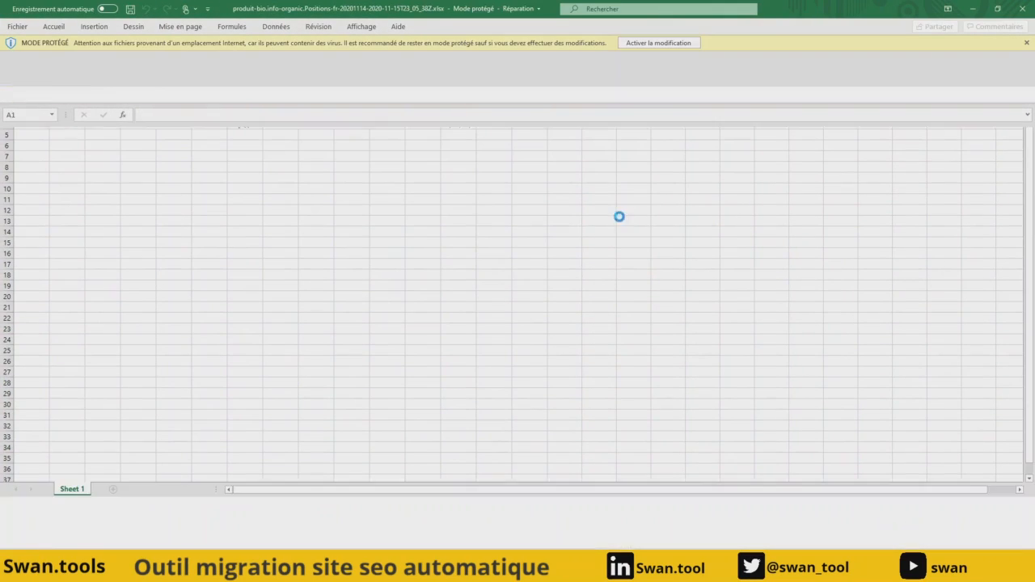
left_click_drag(262, 80, 397, 80)
left_click_drag(257, 103, 259, 124)
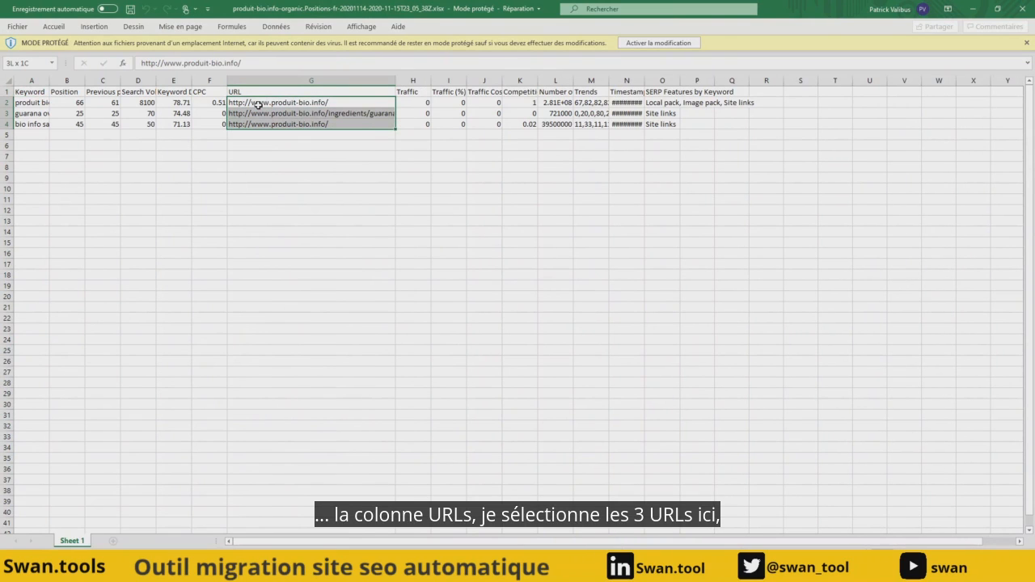
key("ctrl+c")
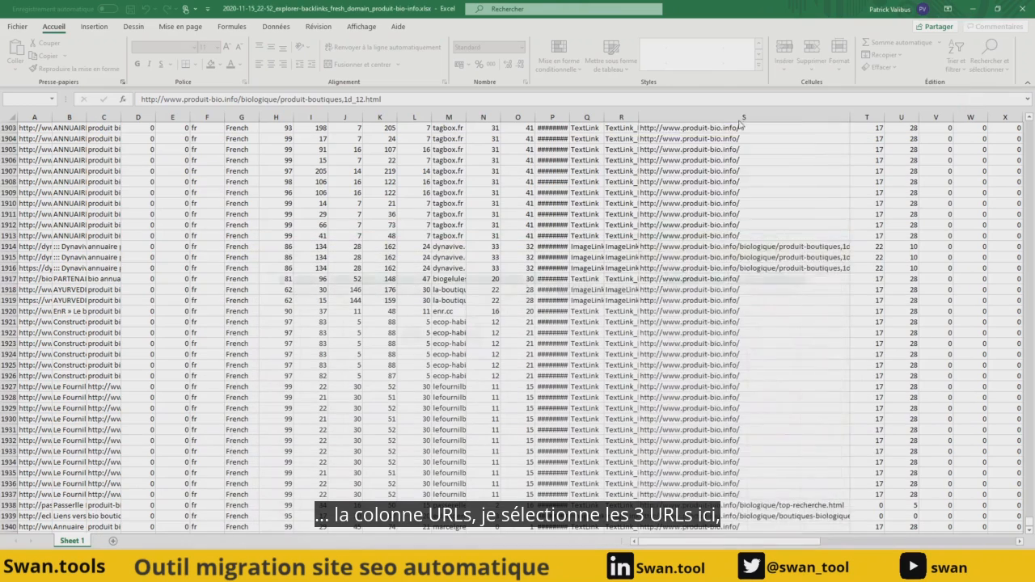
left_click(742, 117)
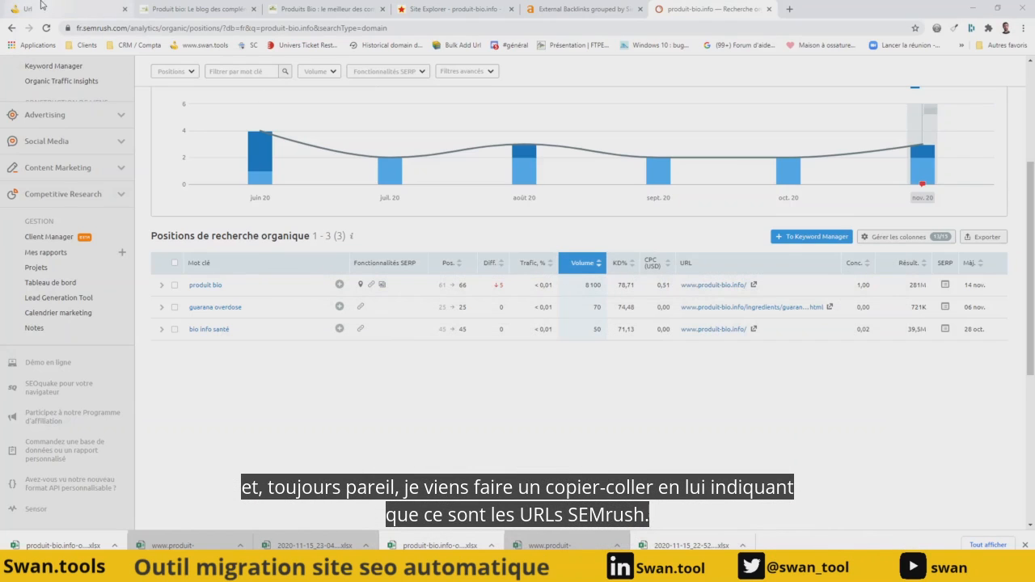
Switch to Swan, reopen the manual import form, choose the Semrush tag, paste the copied URLs, and save
left_click(42, 5)
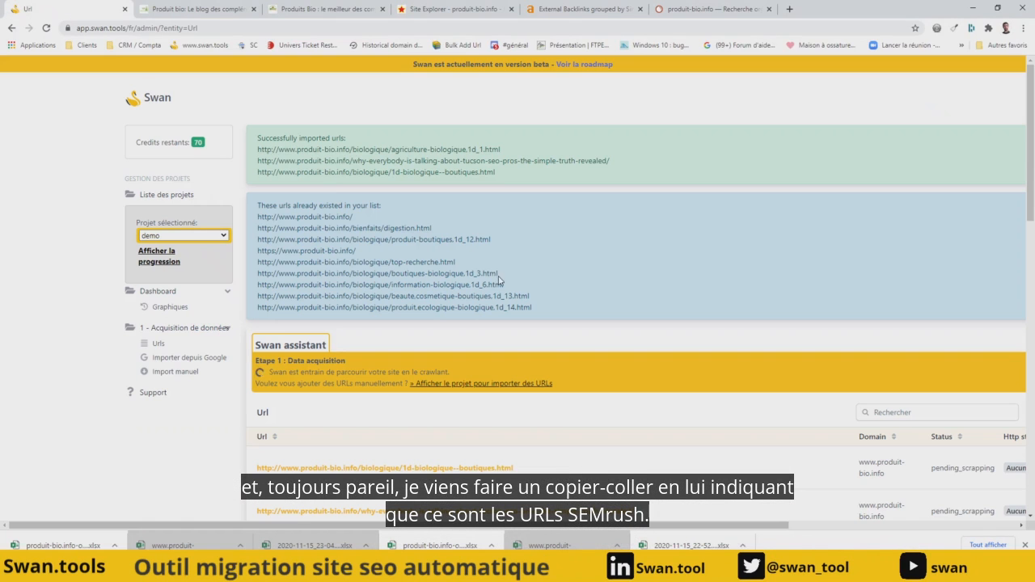
left_click(186, 373)
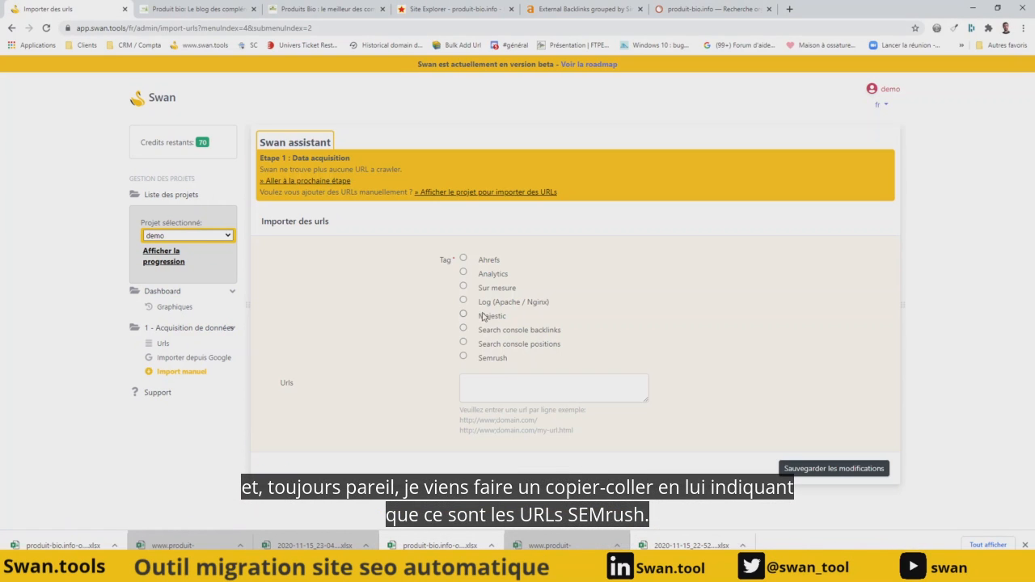
key("ctrl+v")
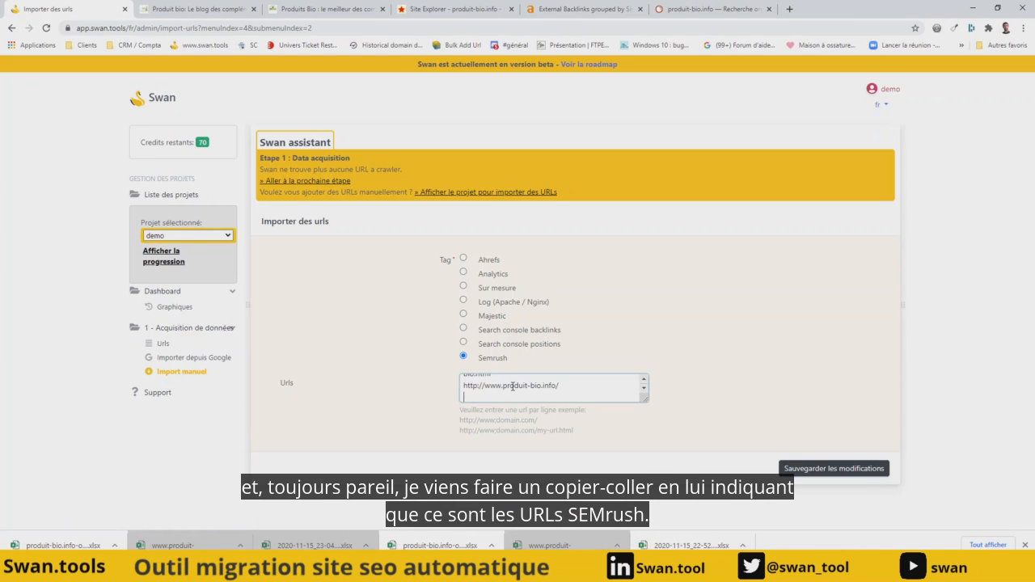
left_click(809, 468)
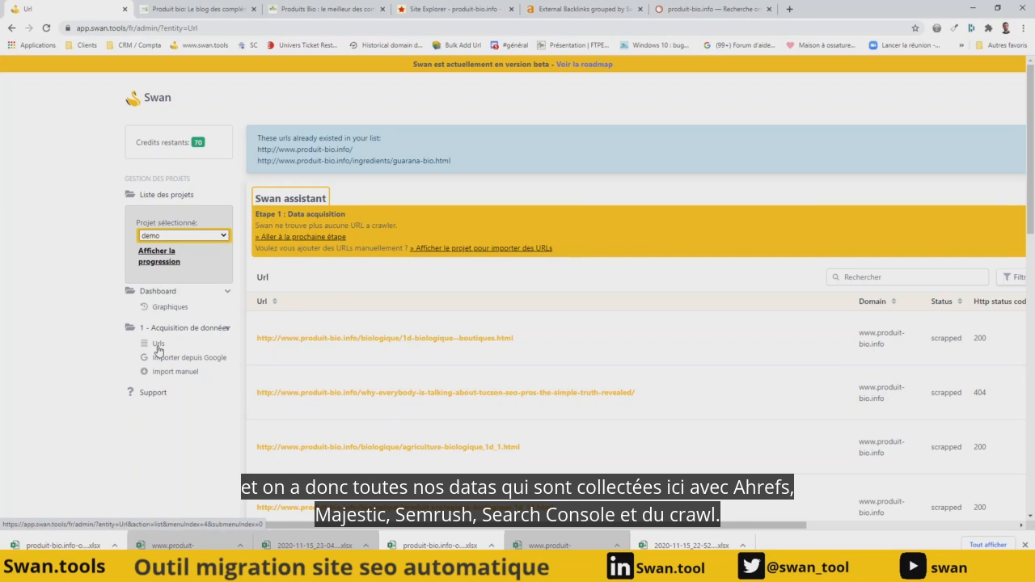
Review the URL source charts in Swan's dashboard and advance the demo project to the URL matching stage
left_click(166, 309)
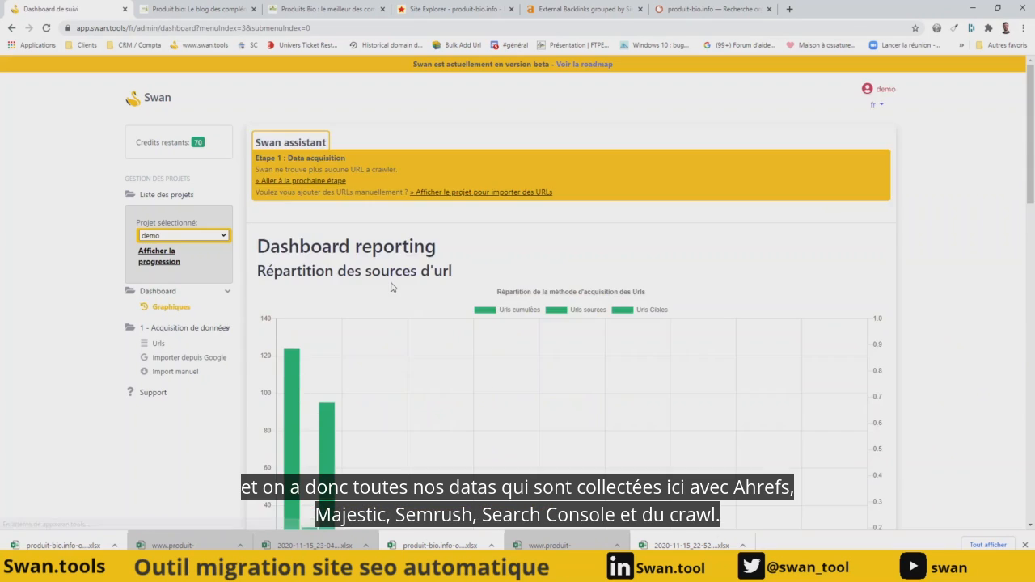
scroll(392, 287, "down", 3)
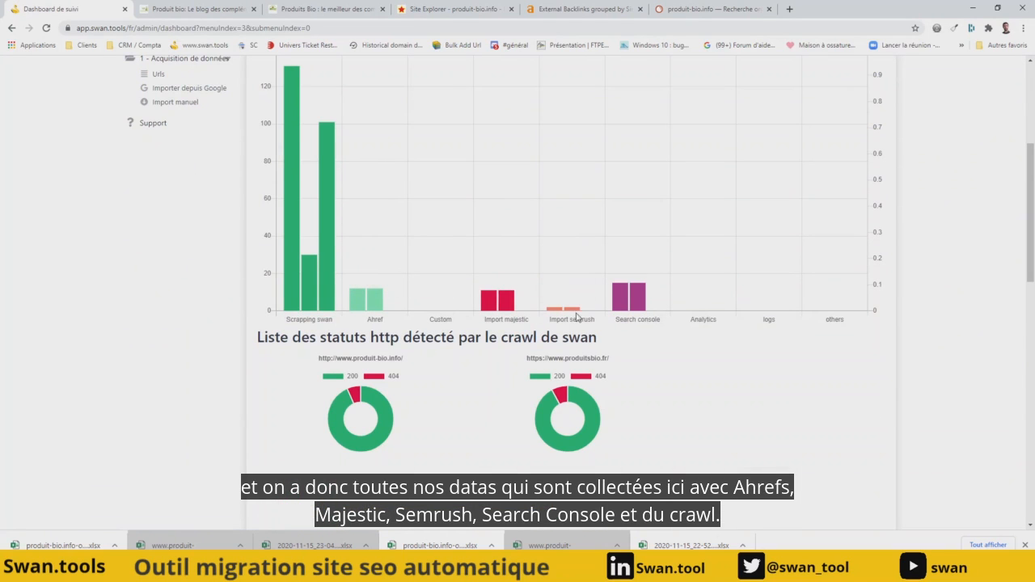
scroll(266, 325, "up", 3)
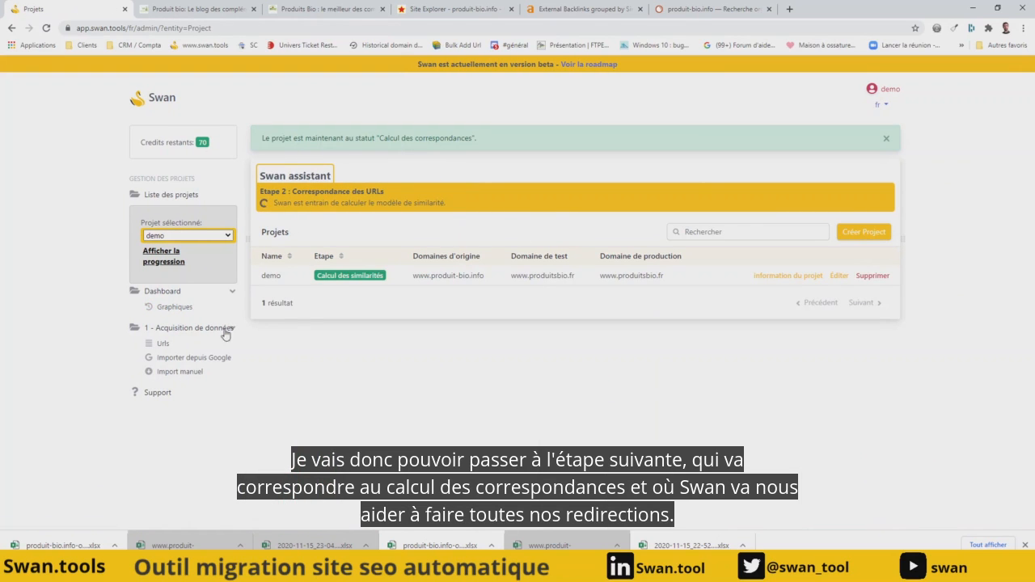
Check the matching calculation's progress from the dashboard charts and URL list, and open the URL correspondence list
left_click(168, 310)
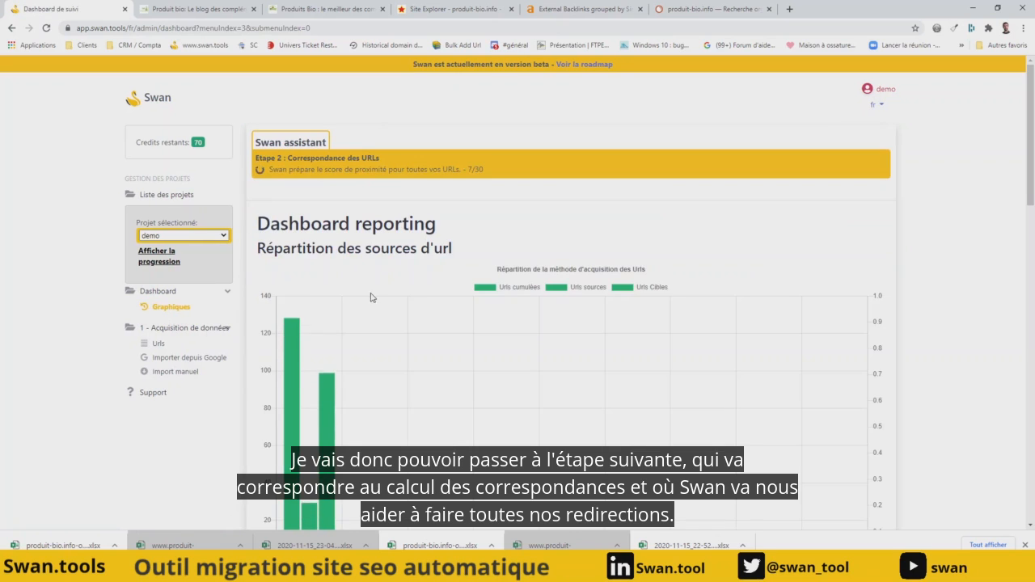
left_click(160, 346)
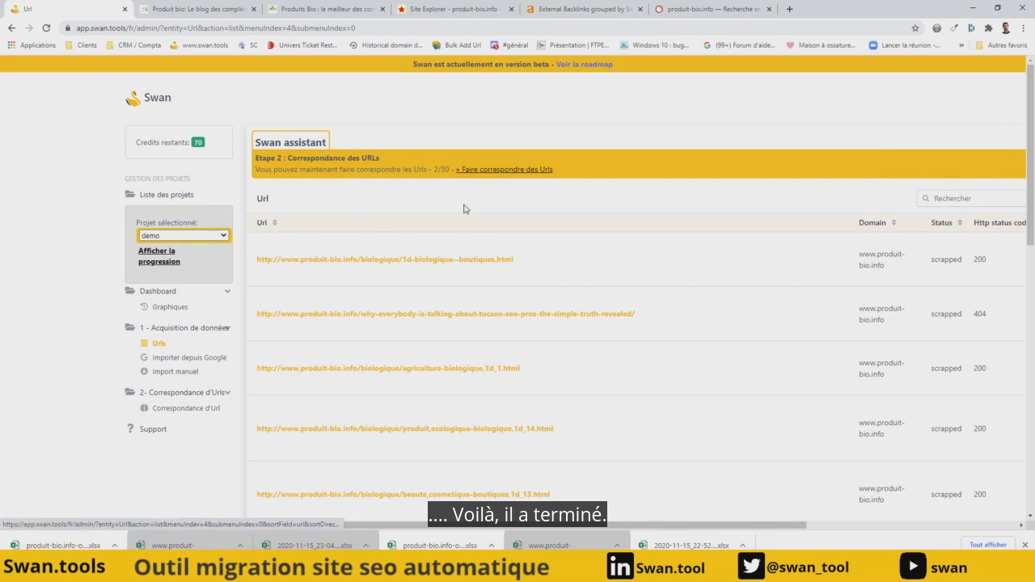
left_click(174, 407)
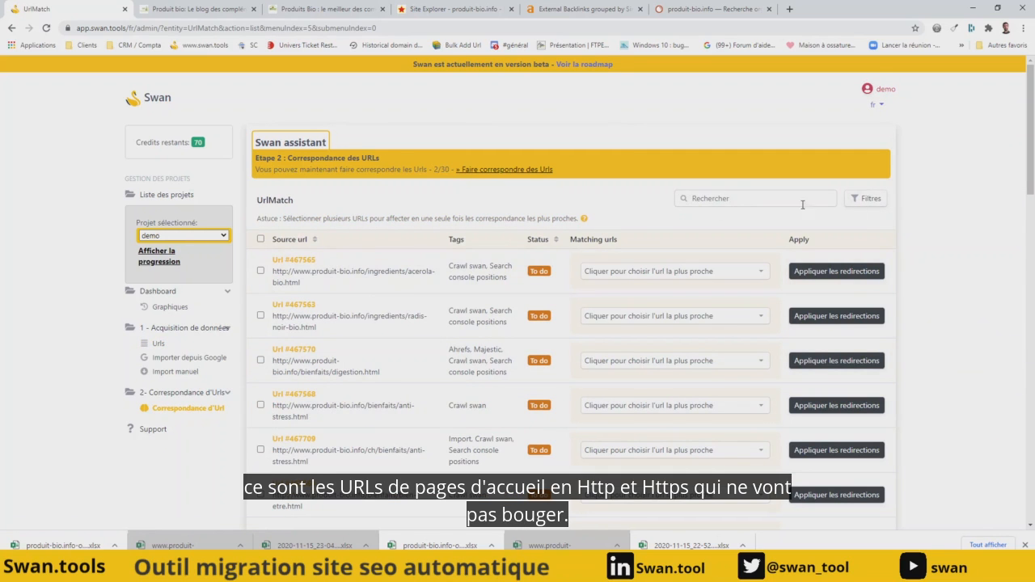
Clear the filters on the URL correspondence list and filter it by the Majestic tag
left_click(870, 199)
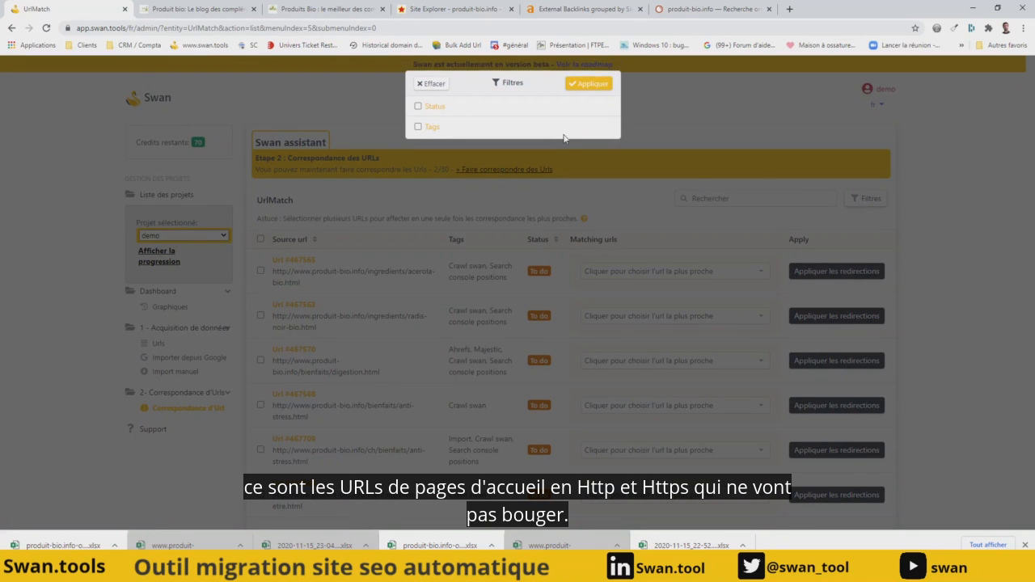
left_click(431, 84)
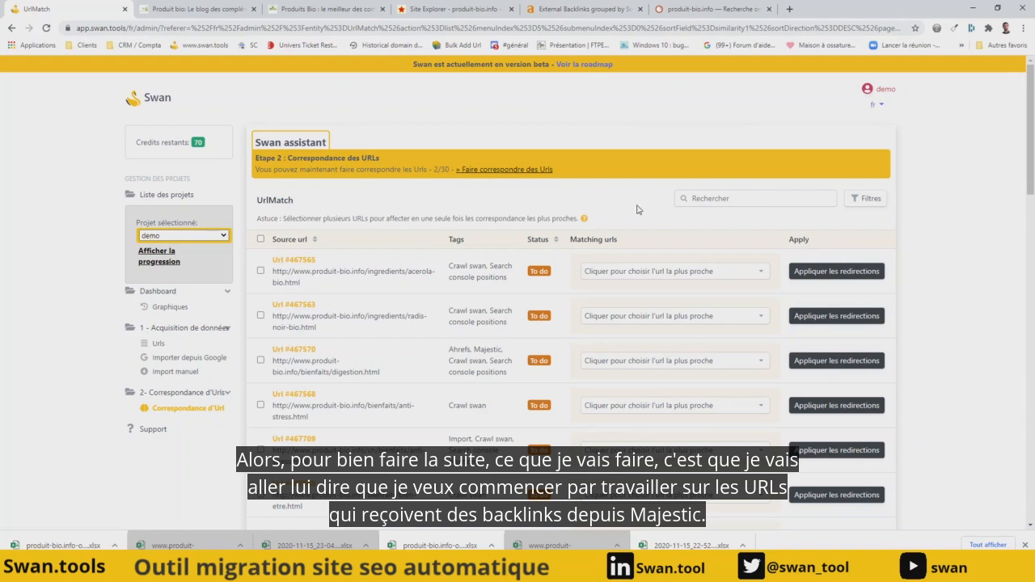
left_click(865, 198)
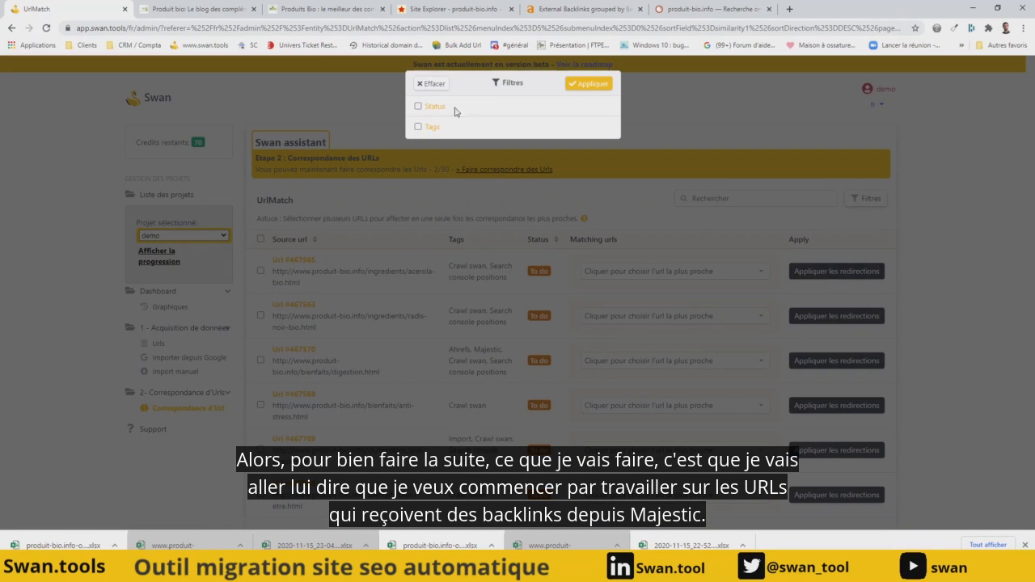
left_click(428, 130)
left_click(485, 150)
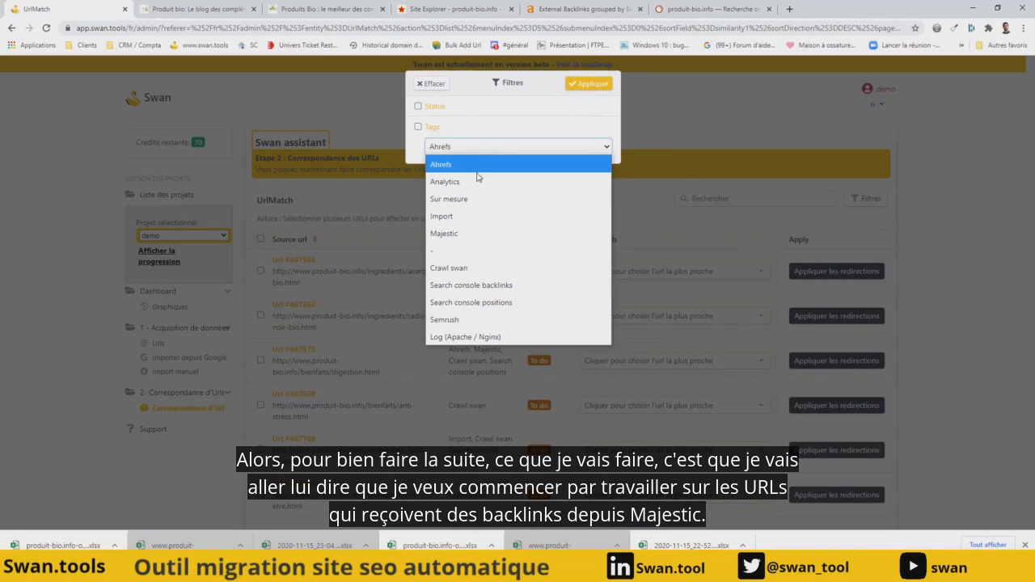
left_click(462, 233)
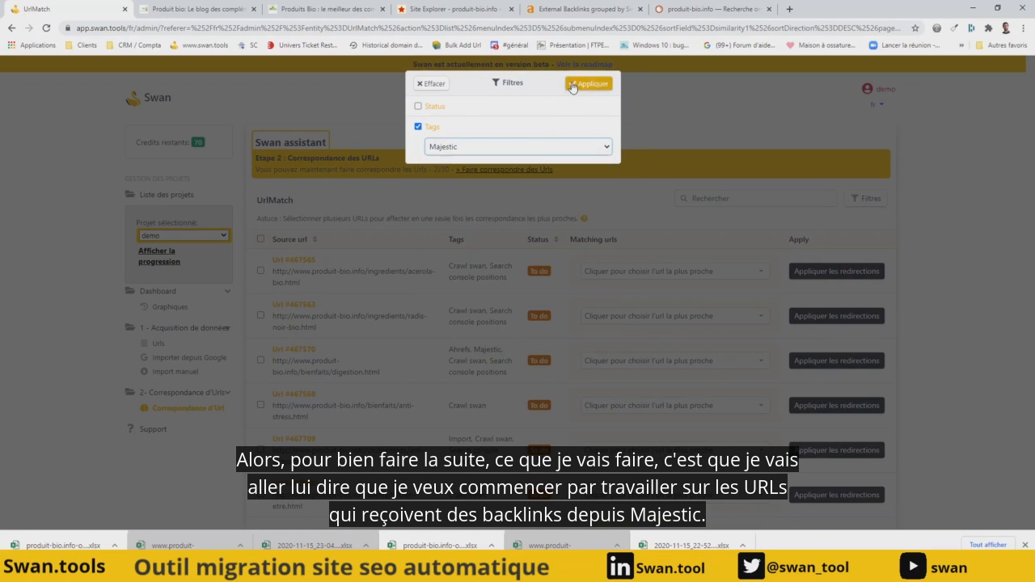
left_click(572, 86)
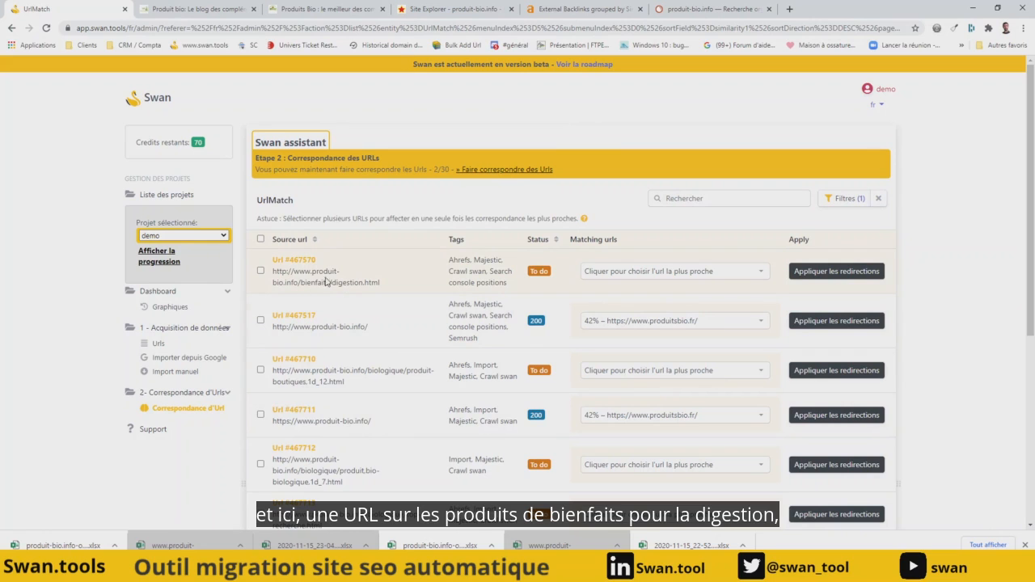
Match the bienfaits/digestion.html source URL to the 66% complements-alimentaires-digestion.html suggestion and apply the redirection
left_click(645, 275)
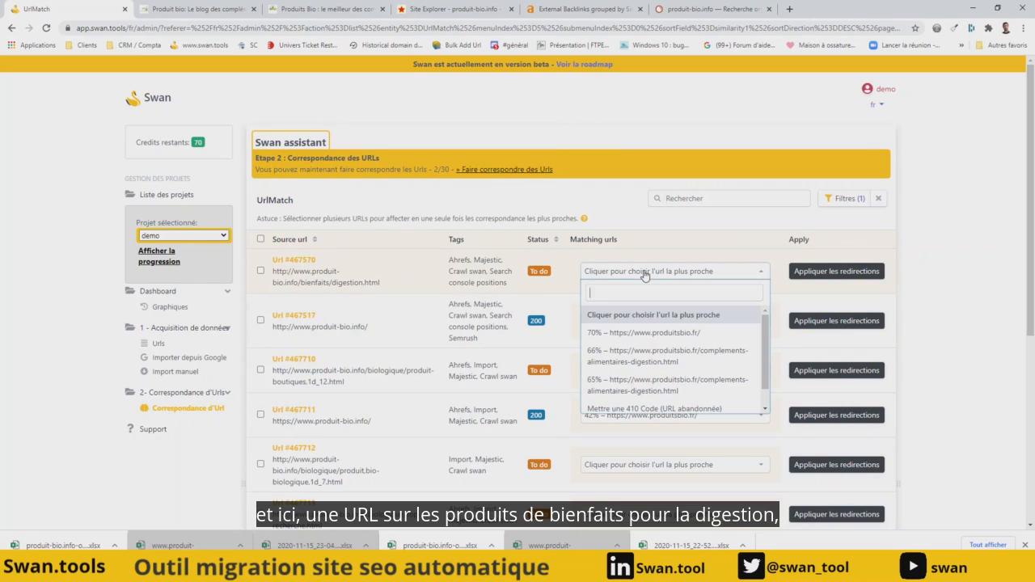
left_click(671, 362)
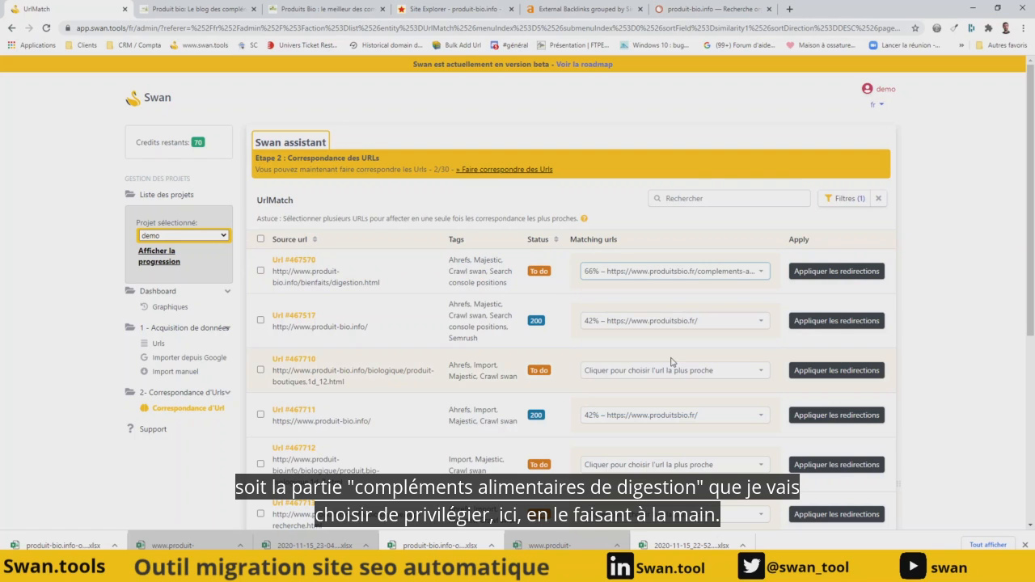
left_click(841, 273)
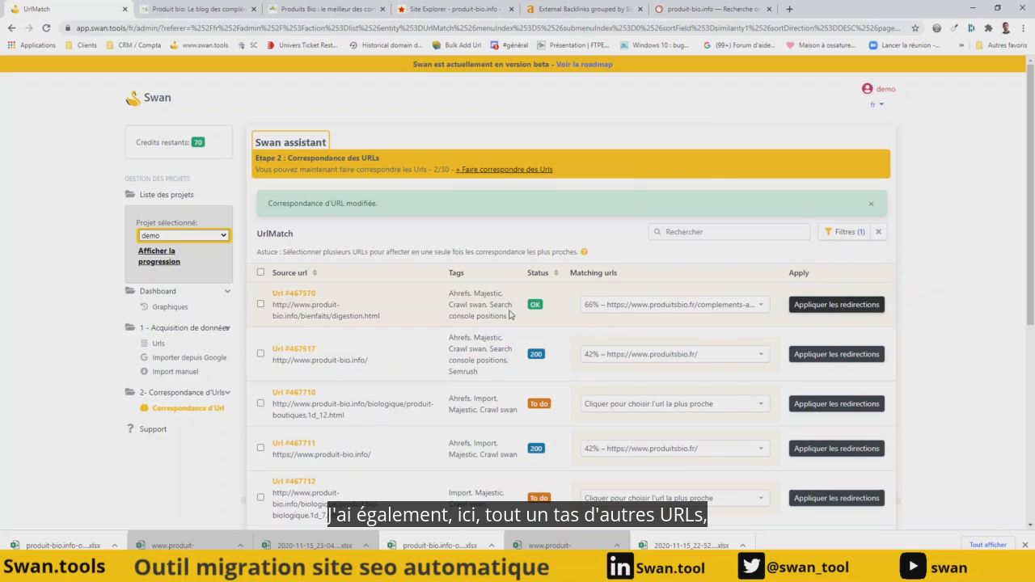
Look through the remaining Majestic URLs and examine the suggested similarity quality chart in the dashboard
scroll(518, 342, "down", 6)
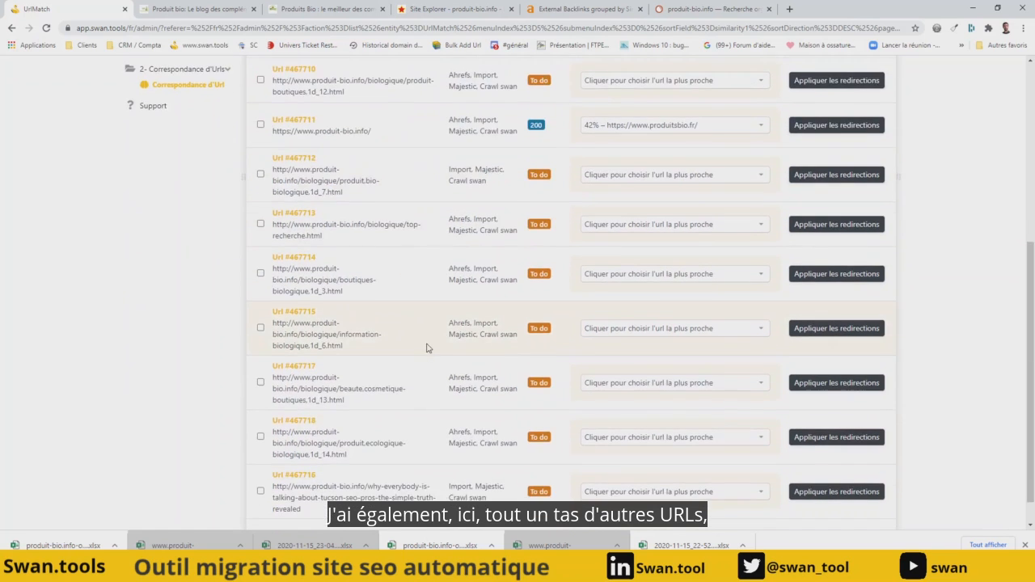
scroll(426, 345, "up", 6)
left_click(169, 307)
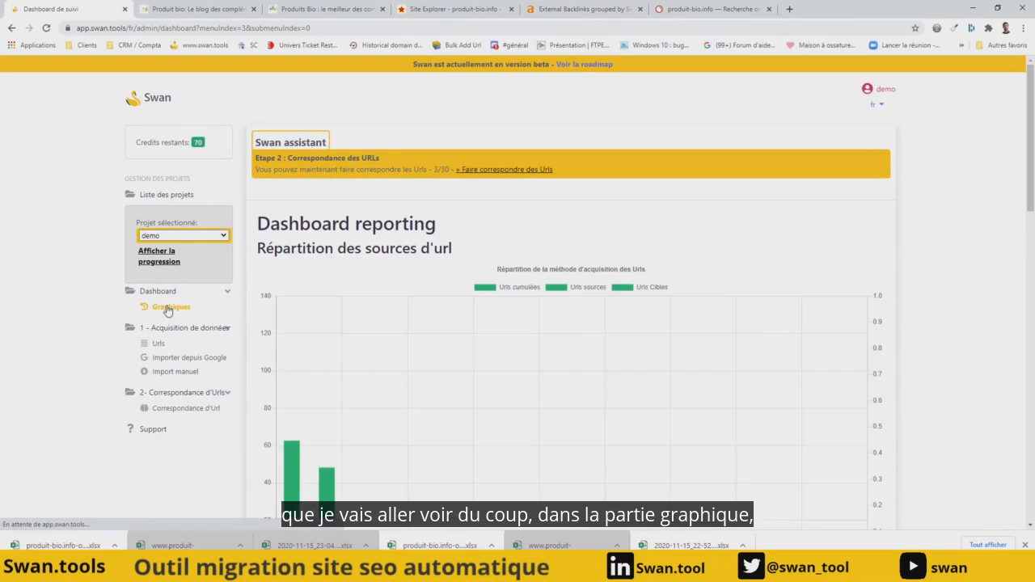
scroll(488, 290, "down", 1)
scroll(488, 290, "down", 6)
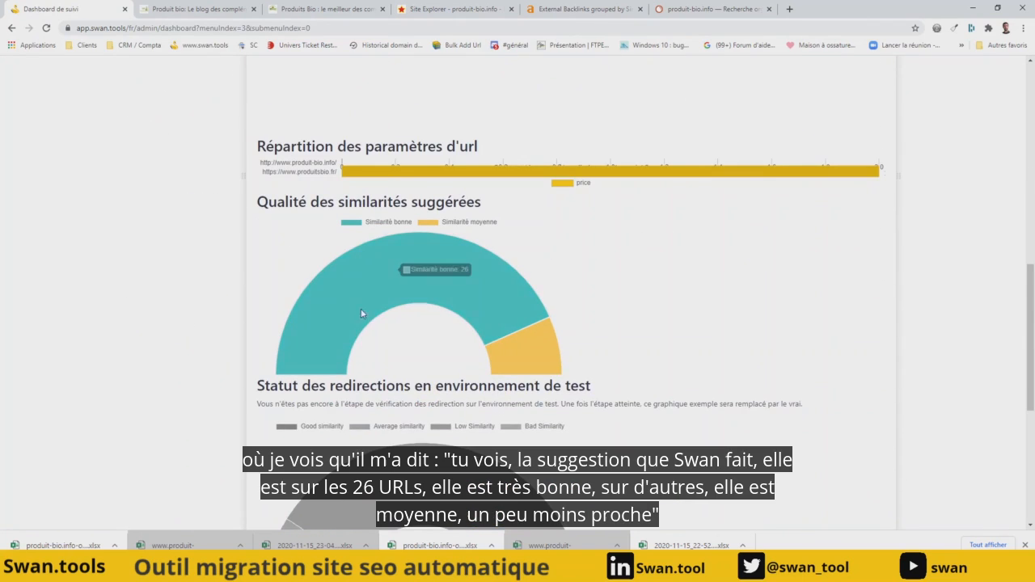
mouse_move(371, 282)
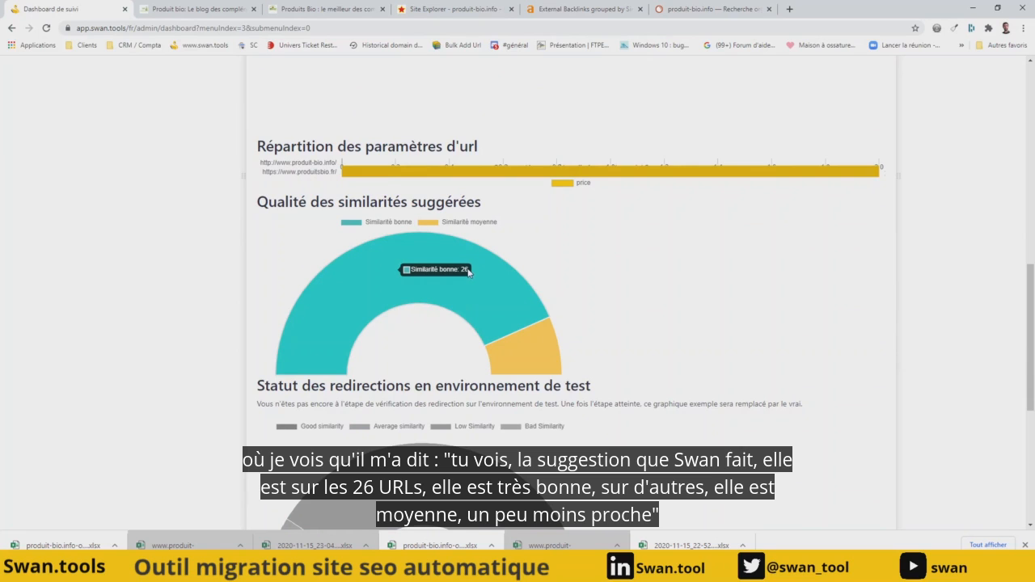
mouse_move(531, 366)
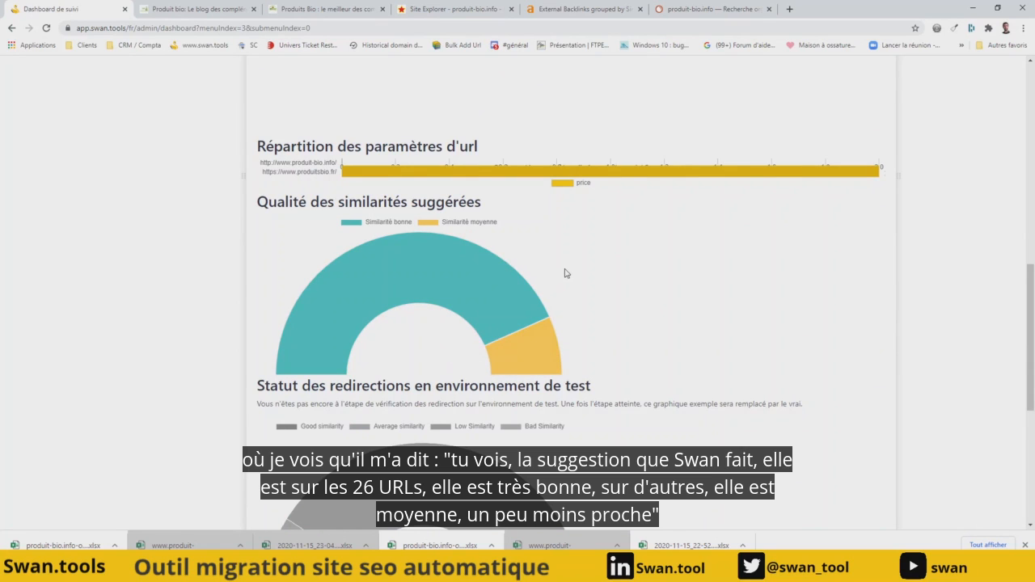
Match all not-yet-linked URLs in the URL correspondence list in bulk at a 50% similarity threshold
scroll(518, 297, "up", 10)
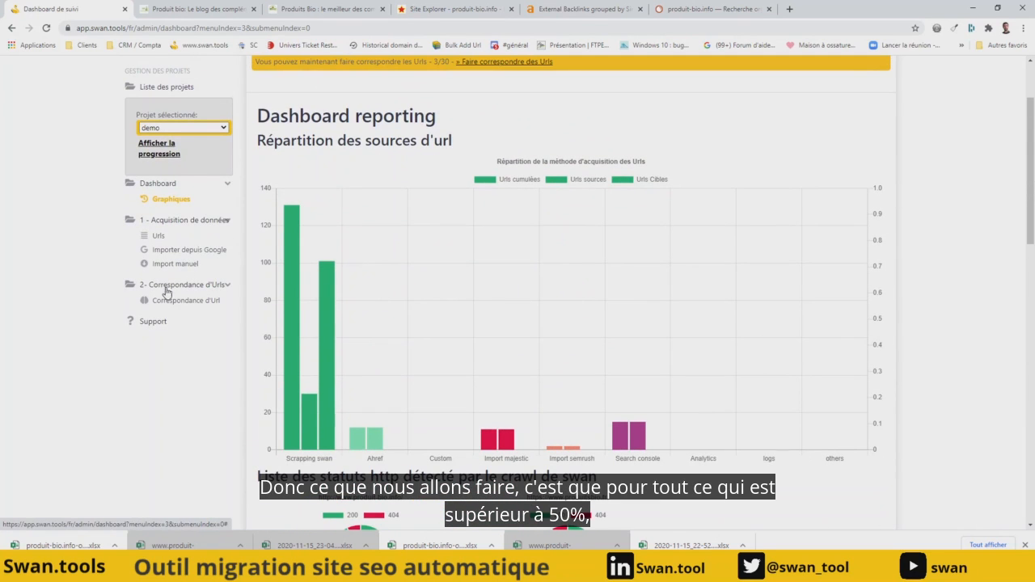
left_click(166, 303)
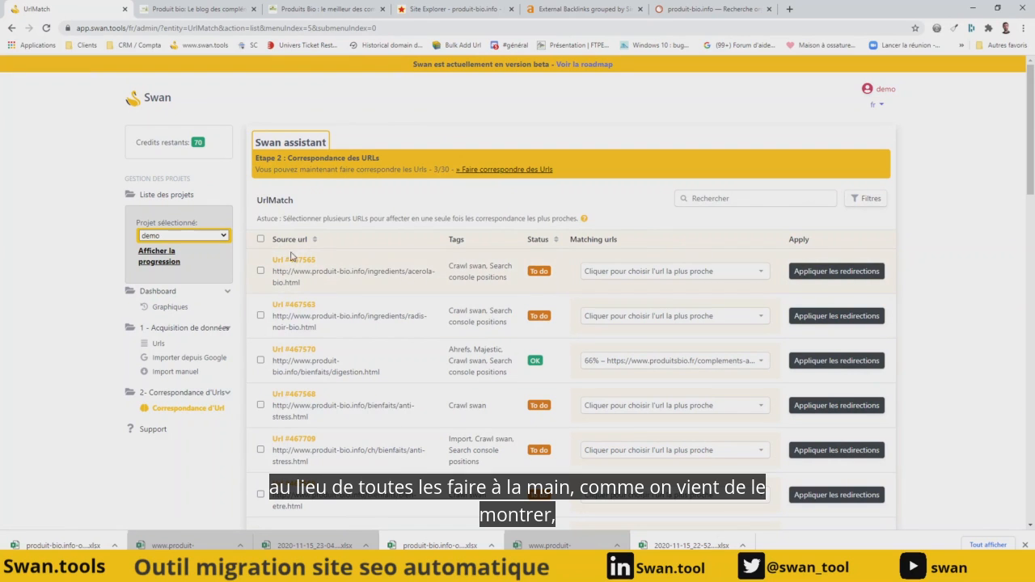
left_click(260, 239)
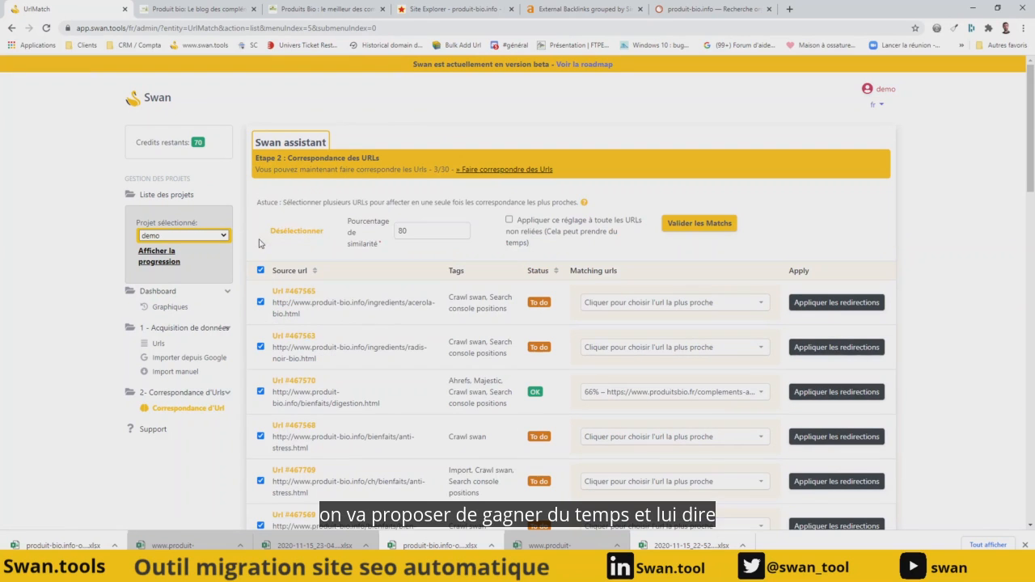
double_click(396, 233)
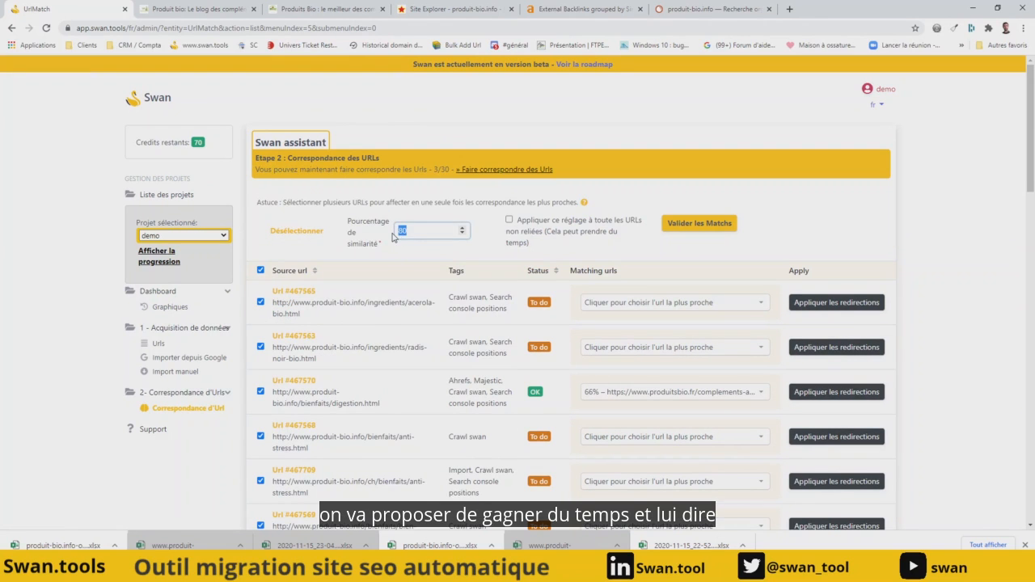
left_click(510, 220)
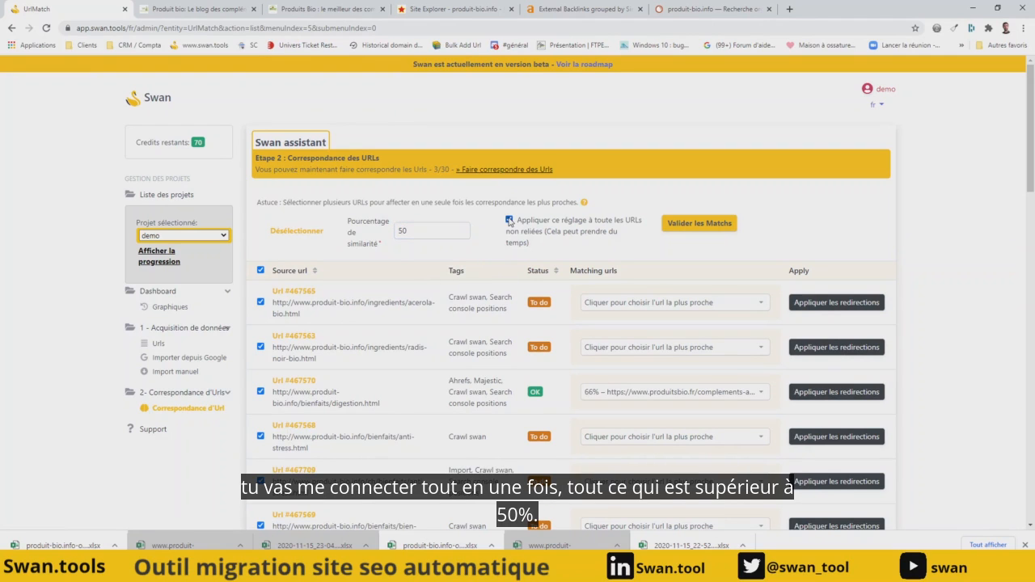
left_click(698, 224)
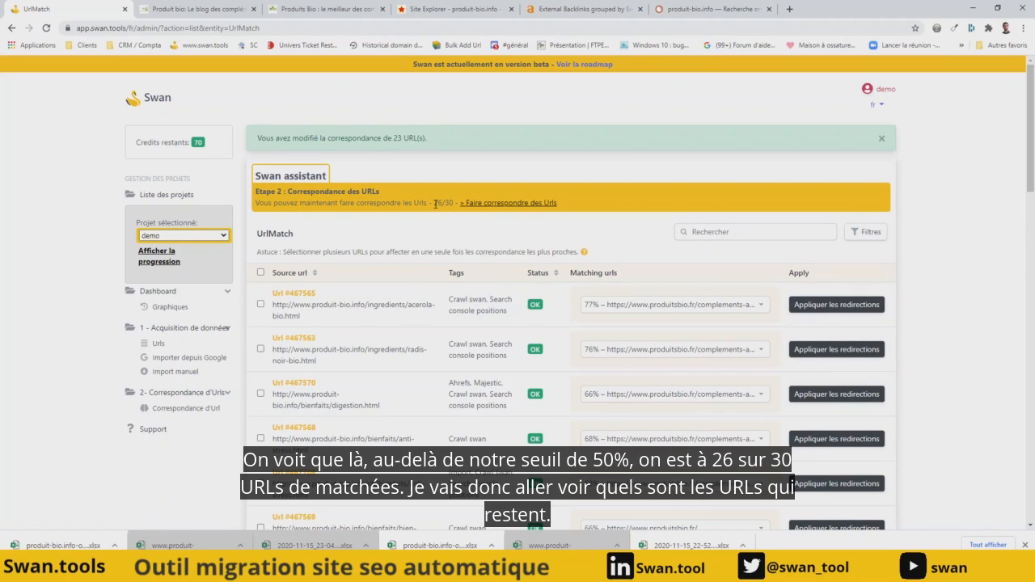
Filter the URL correspondence list to show only URLs with the To do status
left_click_drag(435, 204, 447, 203)
left_click(457, 215)
left_click(866, 233)
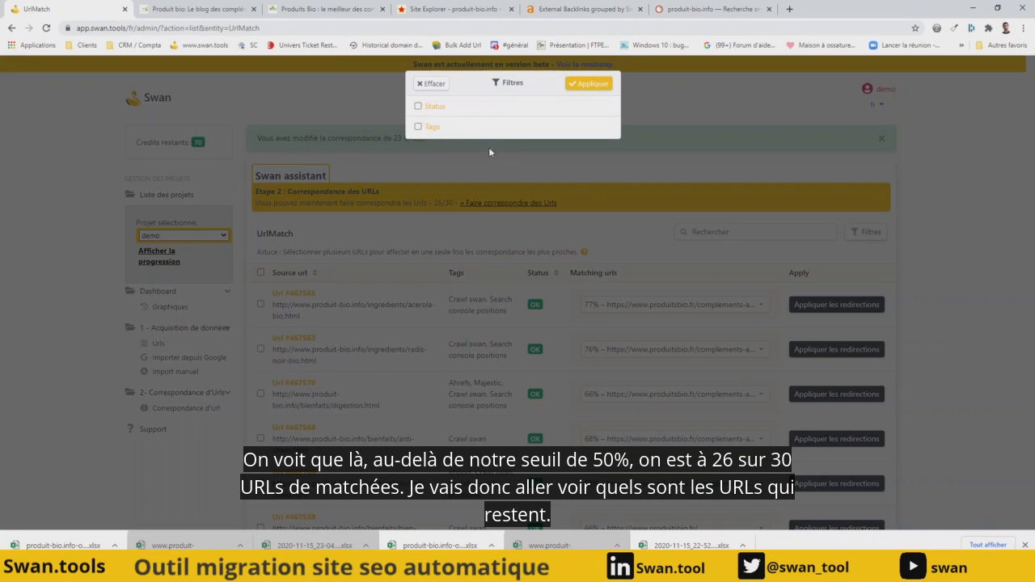
left_click(418, 106)
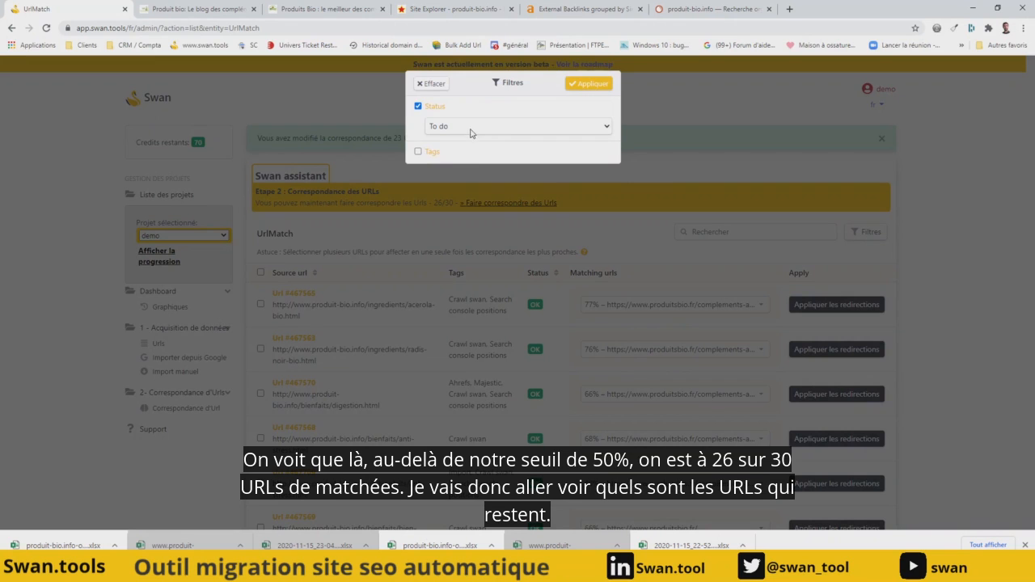
left_click(593, 85)
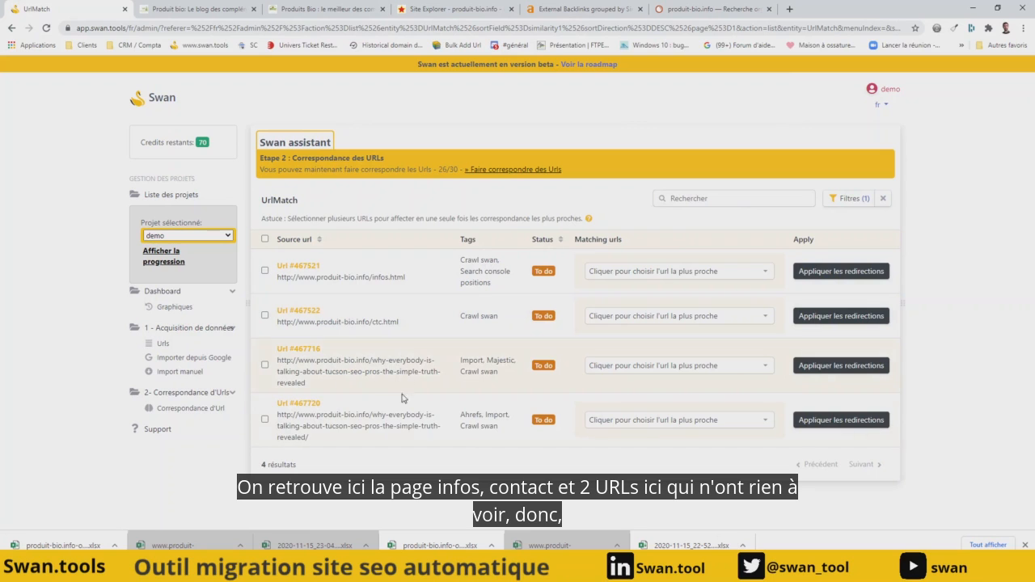
Load all the other target URLs as redirect choices for the infos.html source URL
left_click(675, 272)
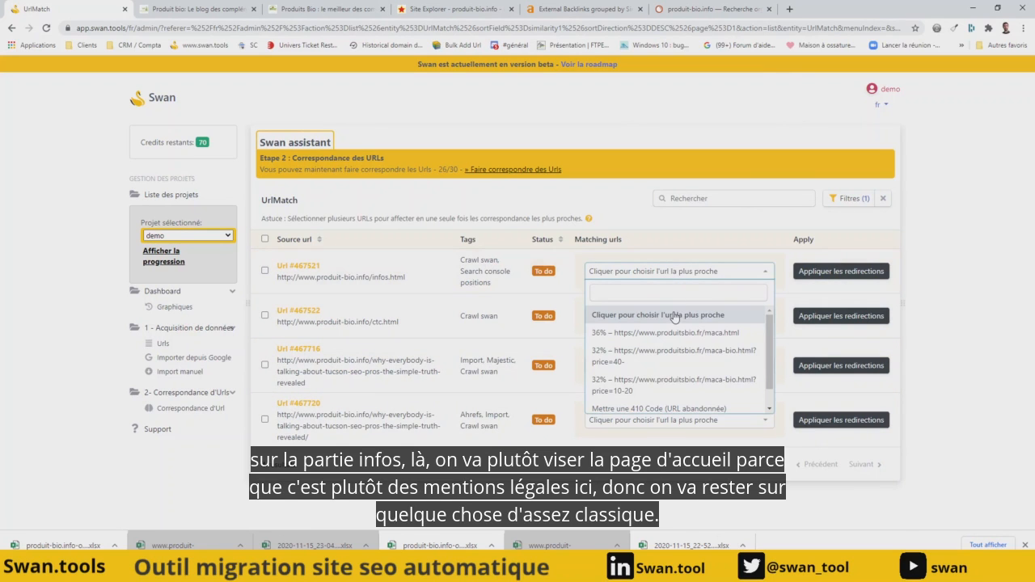
scroll(684, 360, "down", 1)
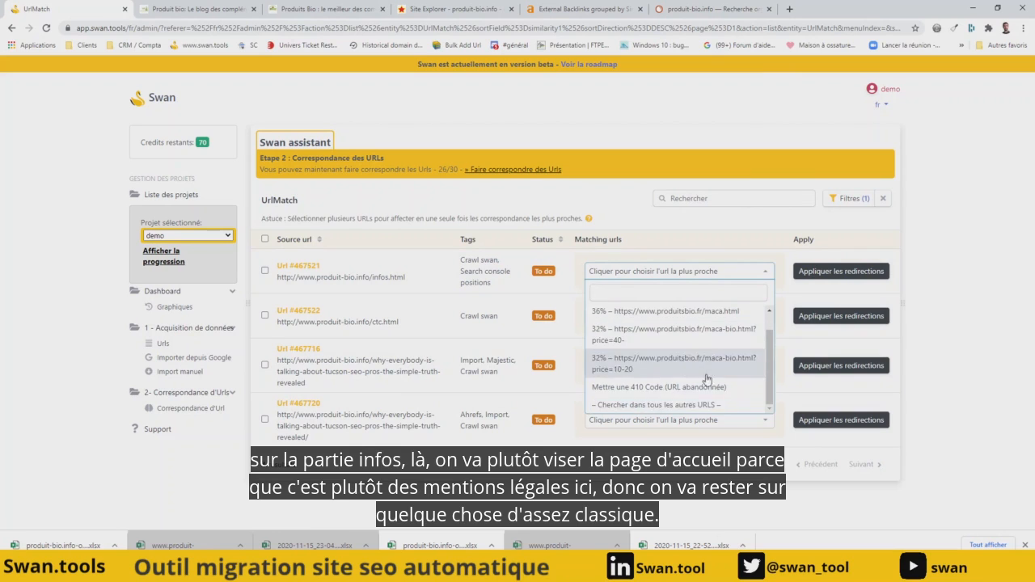
left_click(646, 409)
left_click(695, 275)
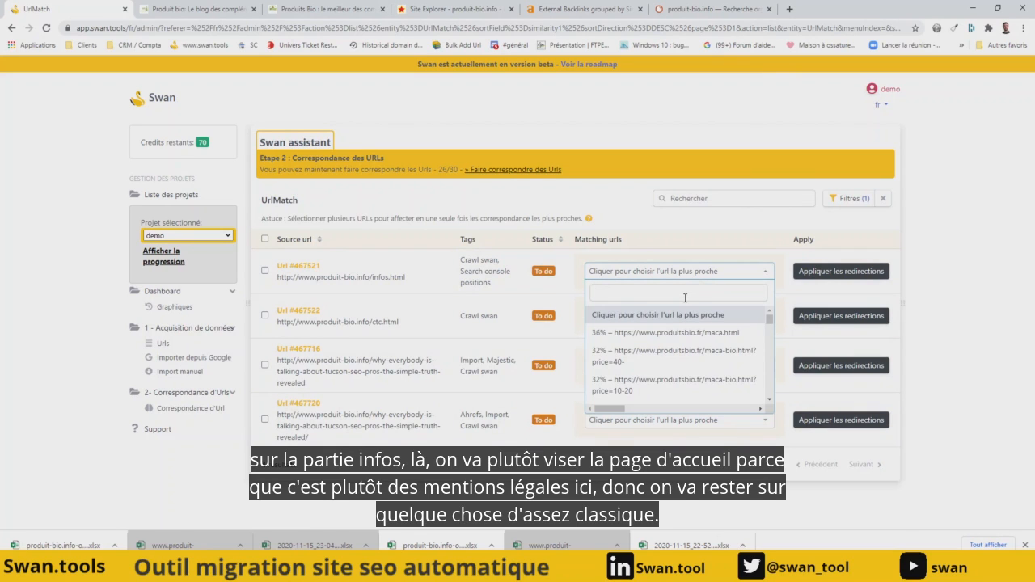
Try to find a target URL containing "menti" for the infos.html source URL
type("menti")
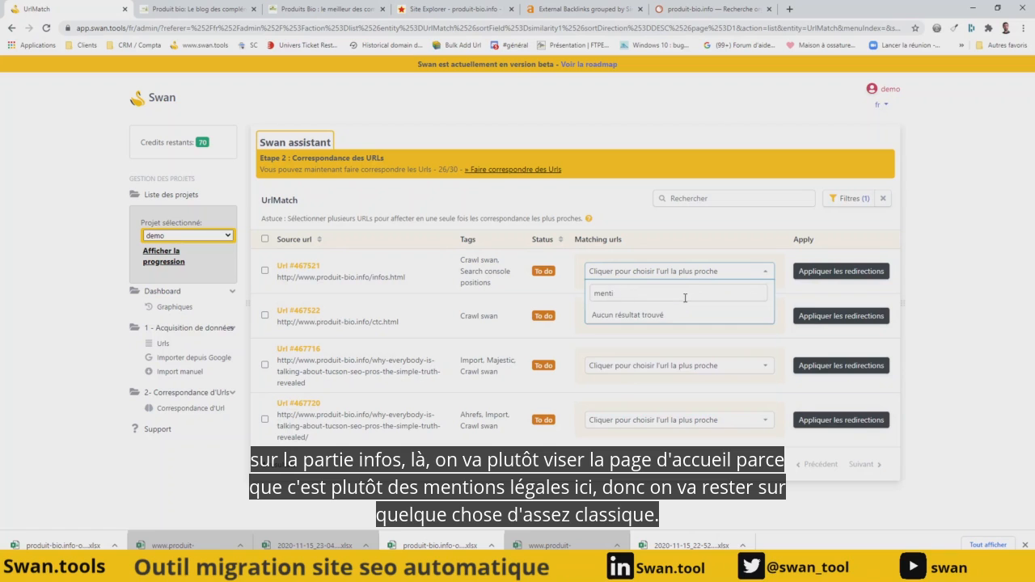
key("BackSpace")
key("BackSpace")
key("BackSpace")
key("BackSpace")
key("BackSpace")
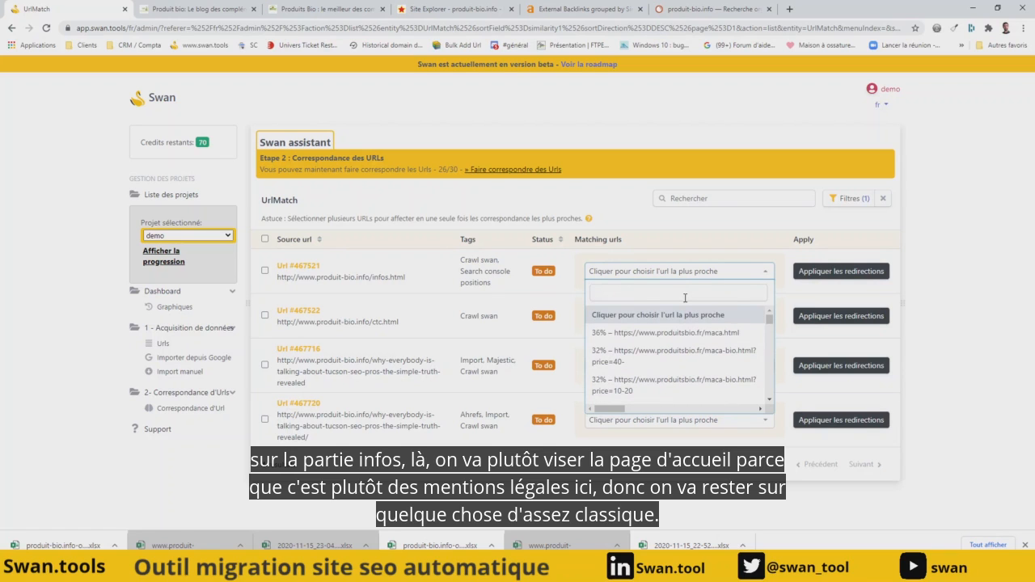
left_click_drag(769, 321, 769, 317)
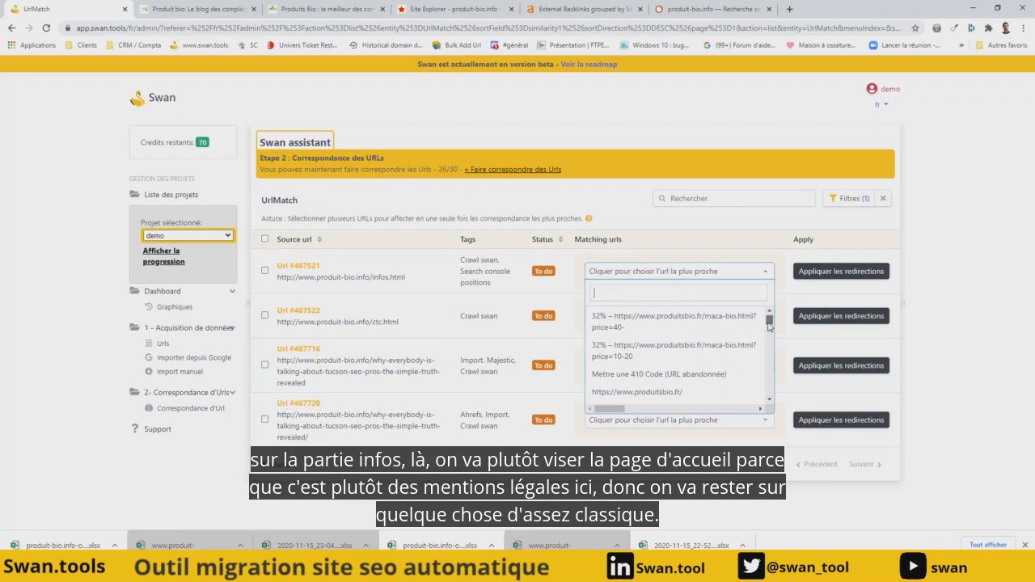
left_click(671, 392)
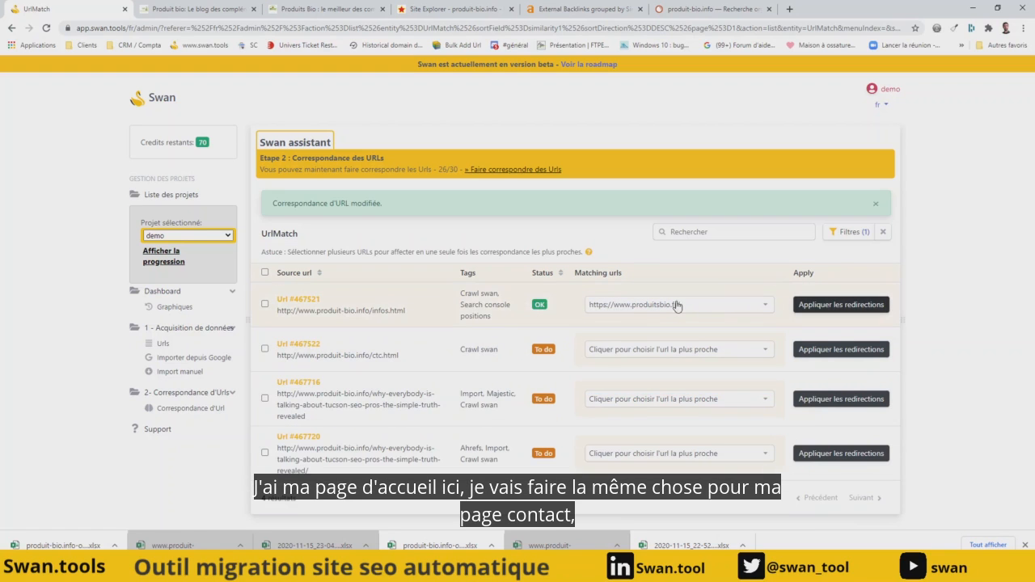
Search the ctc.html suggestions for a contact page and load all the other target URLs as choices
left_click(692, 354)
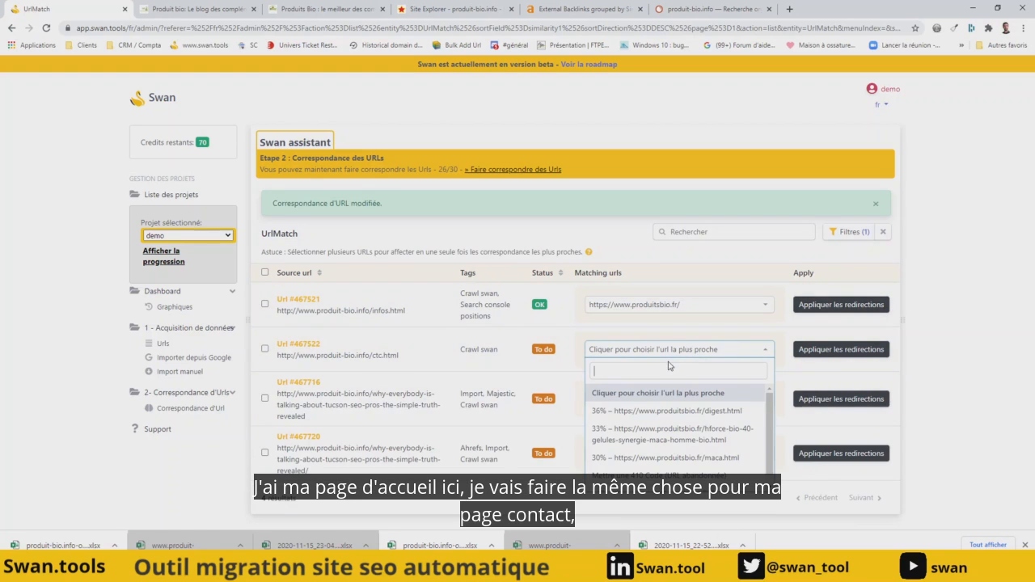
type("conta")
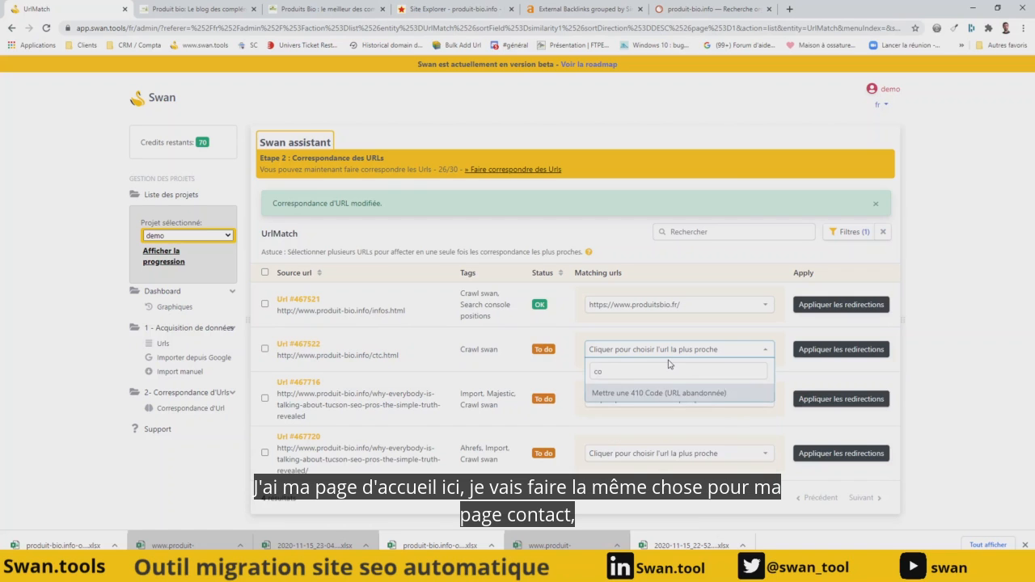
left_click(679, 399)
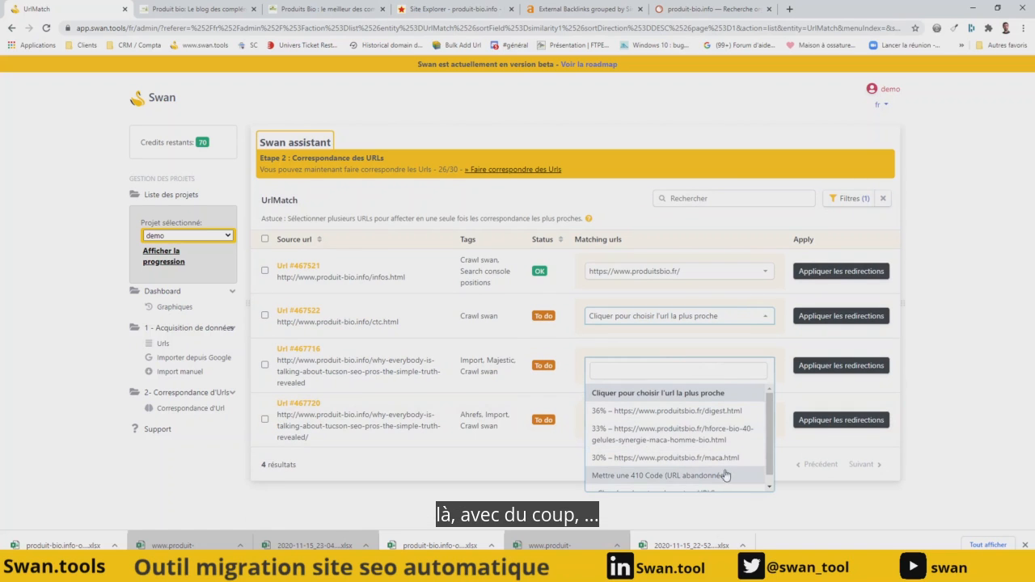
scroll(719, 461, "down", 1)
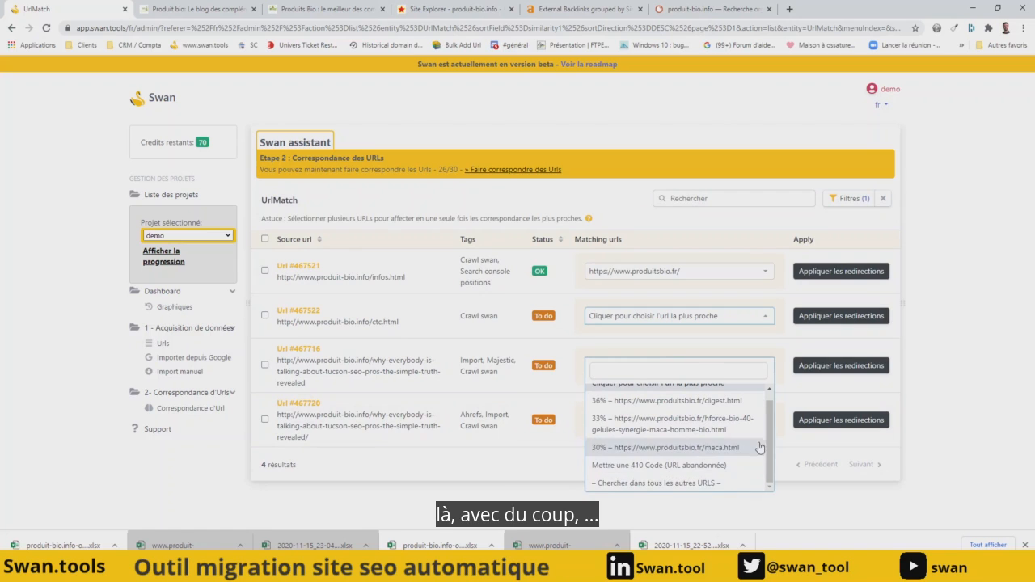
left_click(670, 484)
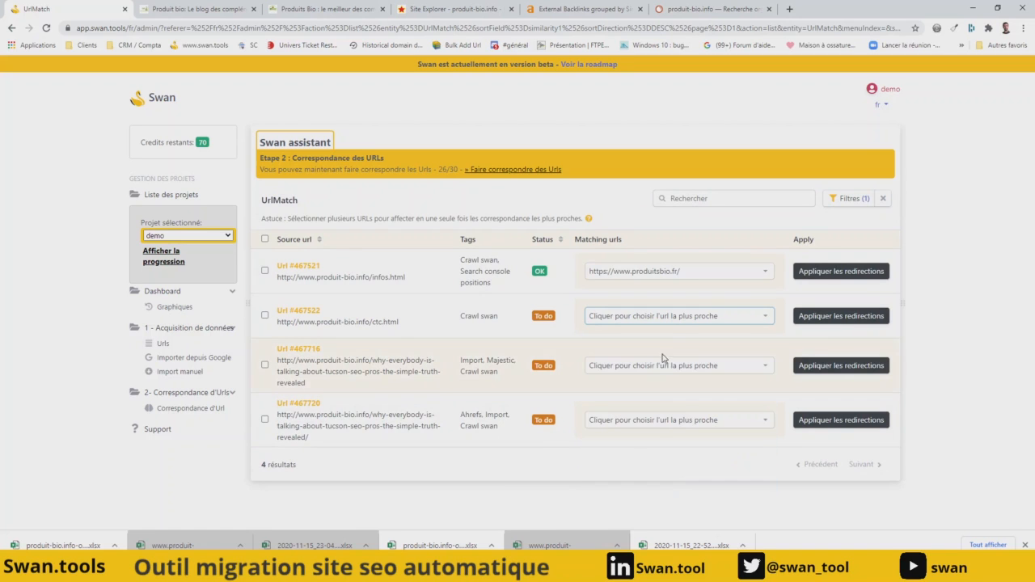
left_click(671, 316)
scroll(658, 417, "down", 1)
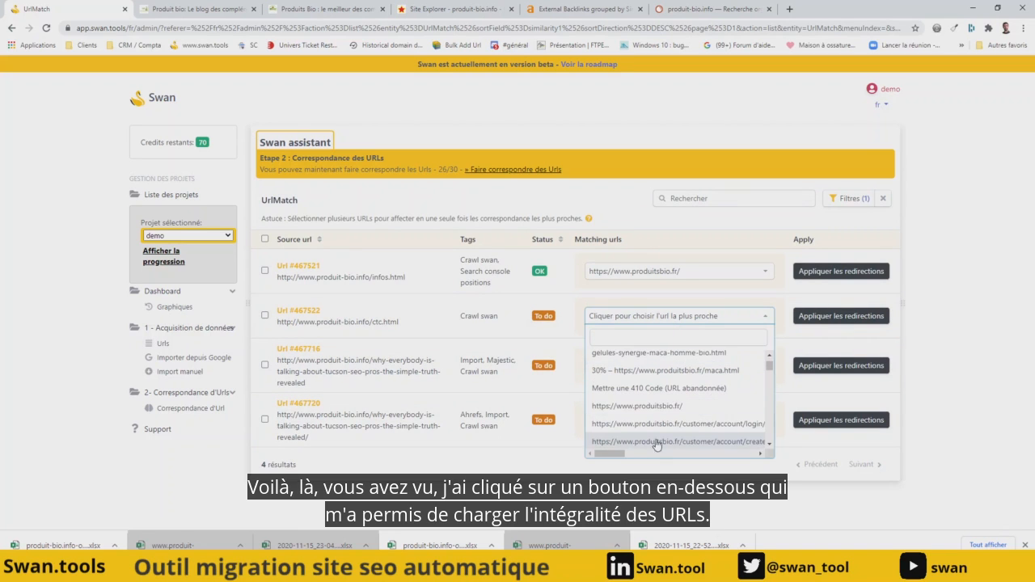
scroll(665, 416, "up", 1)
type("conta")
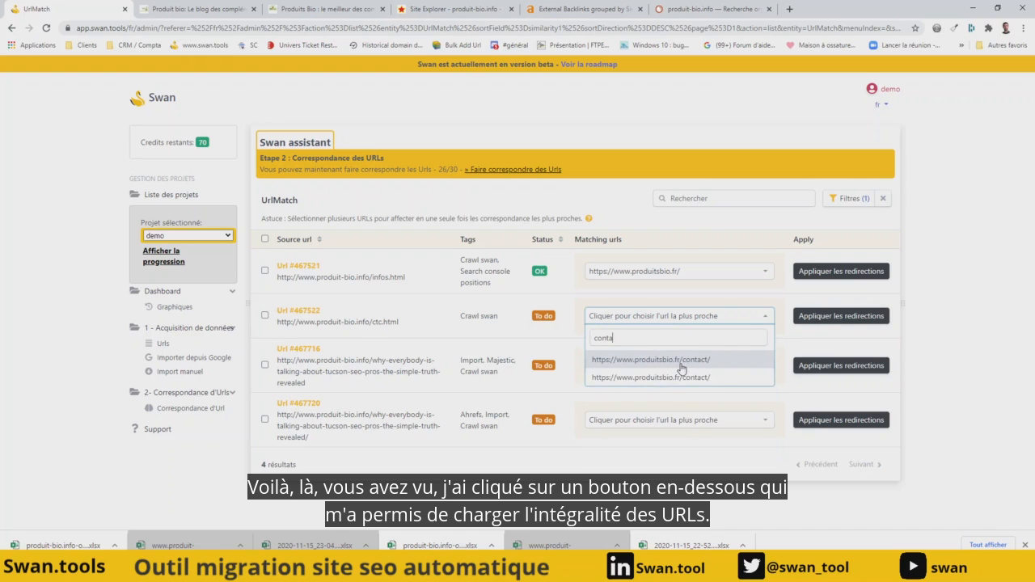
left_click(682, 360)
left_click(843, 316)
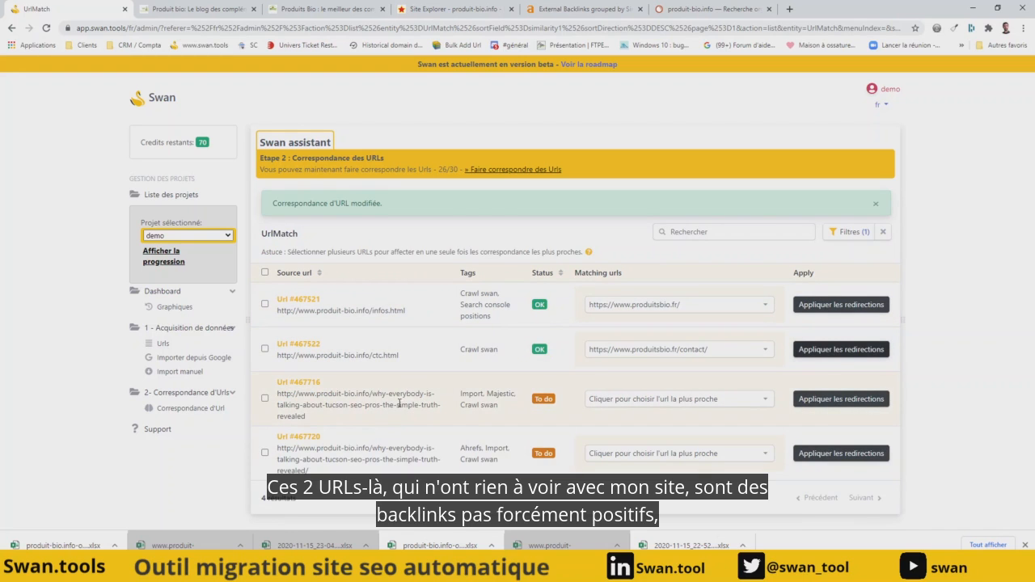
Assign a 410 code (abandoned URL) to both why-everybody-is-talking-about-tucson-seo-pros source URLs and apply it
left_click(634, 373)
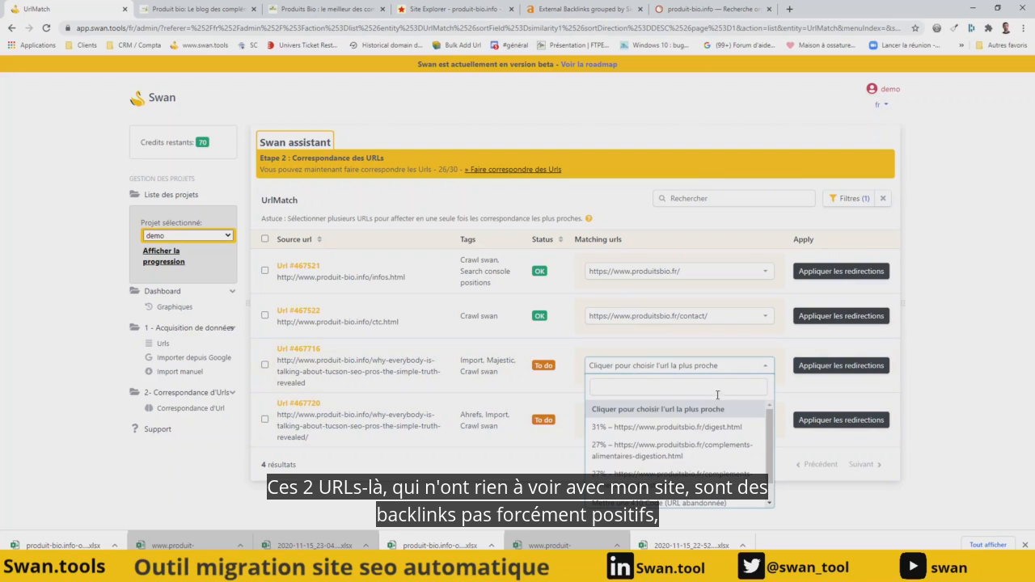
left_click(663, 502)
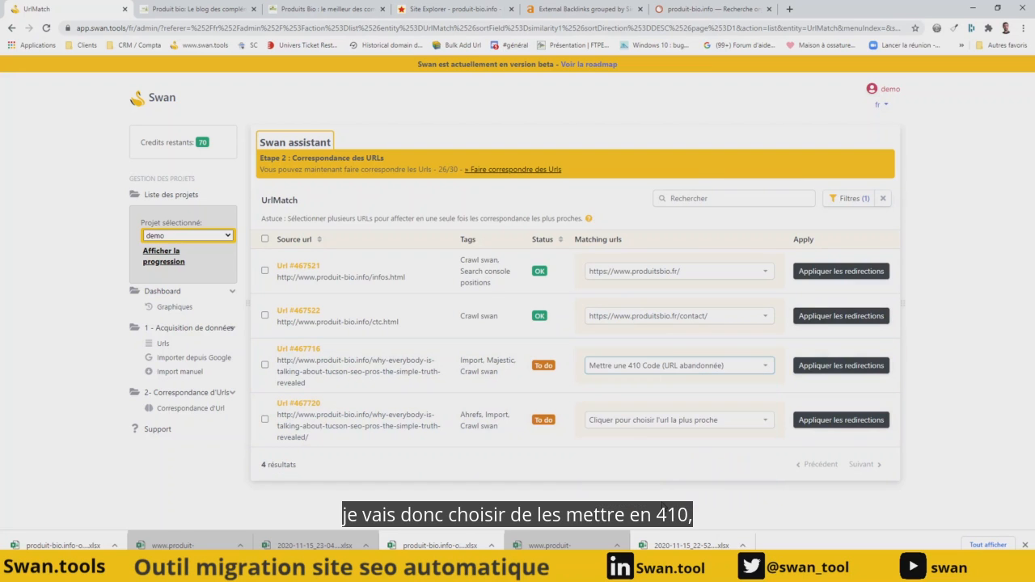
left_click(829, 365)
left_click(659, 455)
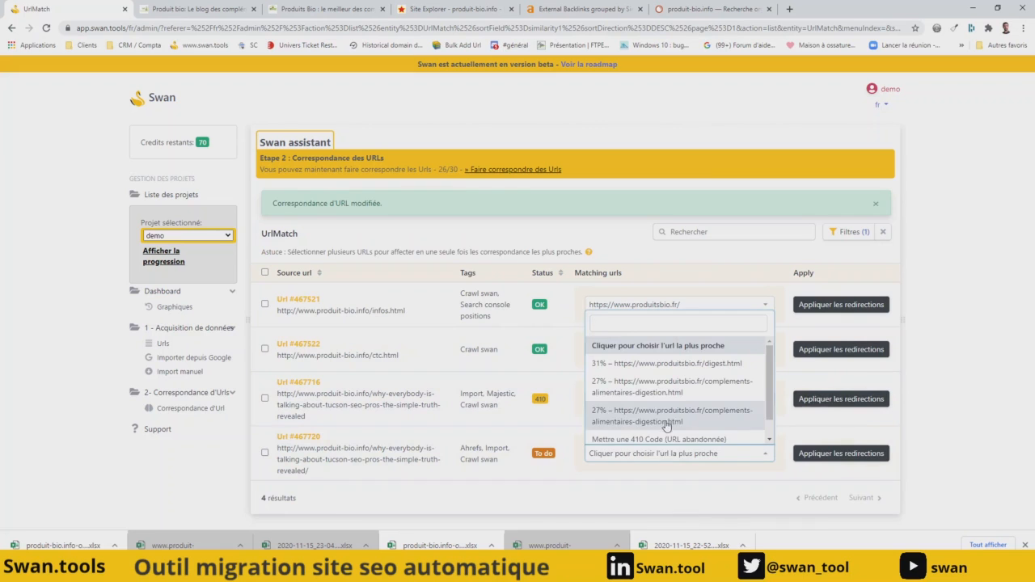
left_click(661, 439)
left_click(839, 453)
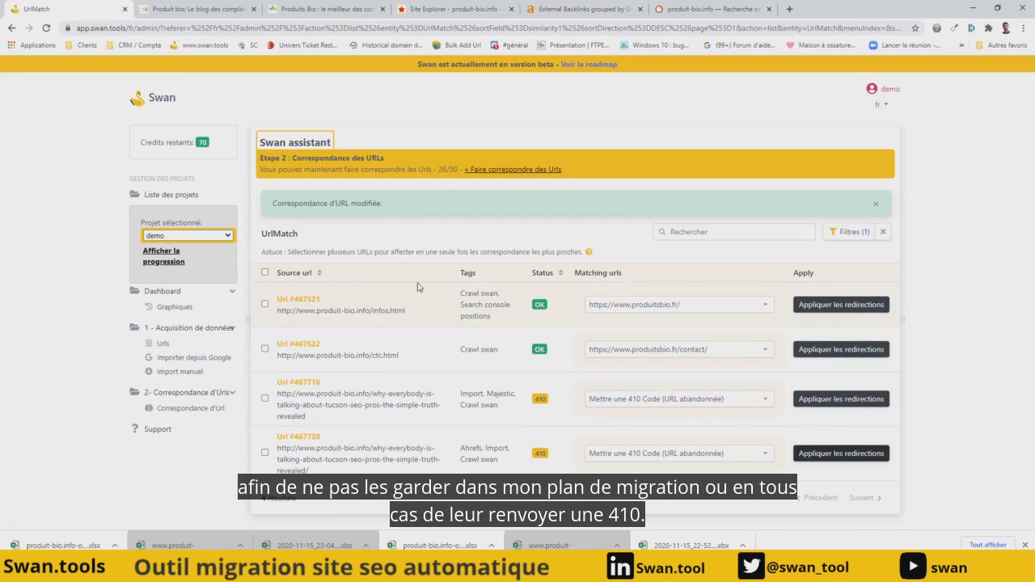
Check the dashboard charts for the completed matching and advance the project to the test stage
left_click(174, 307)
scroll(298, 333, "down", 1)
scroll(298, 333, "down", 6)
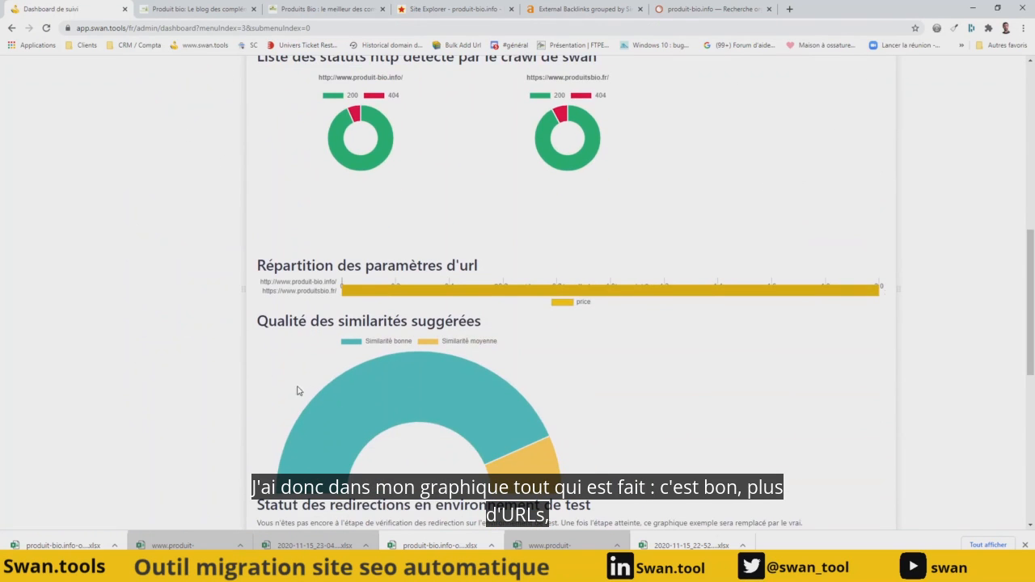
scroll(215, 340, "up", 3)
scroll(209, 338, "up", 3)
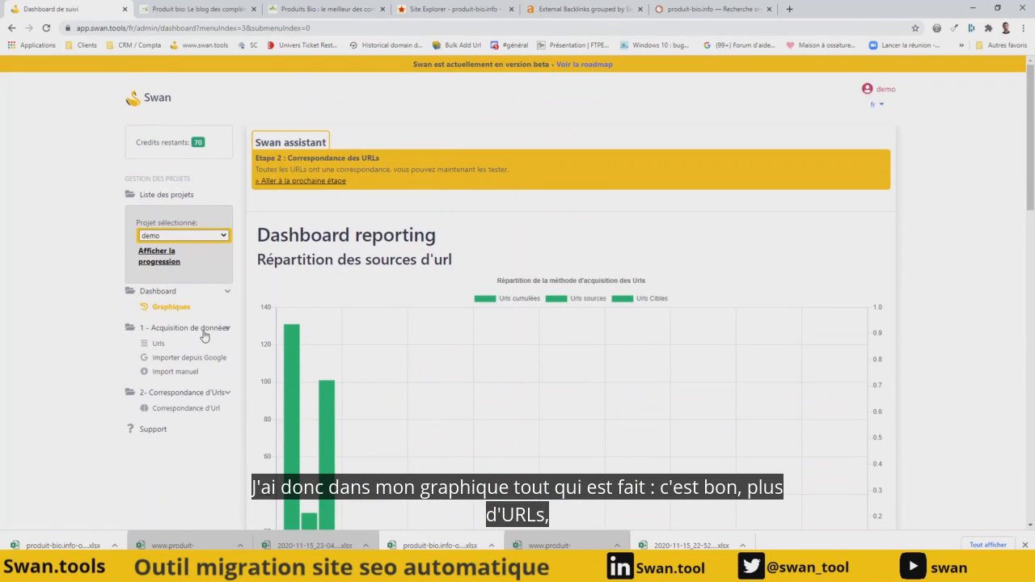
left_click(313, 181)
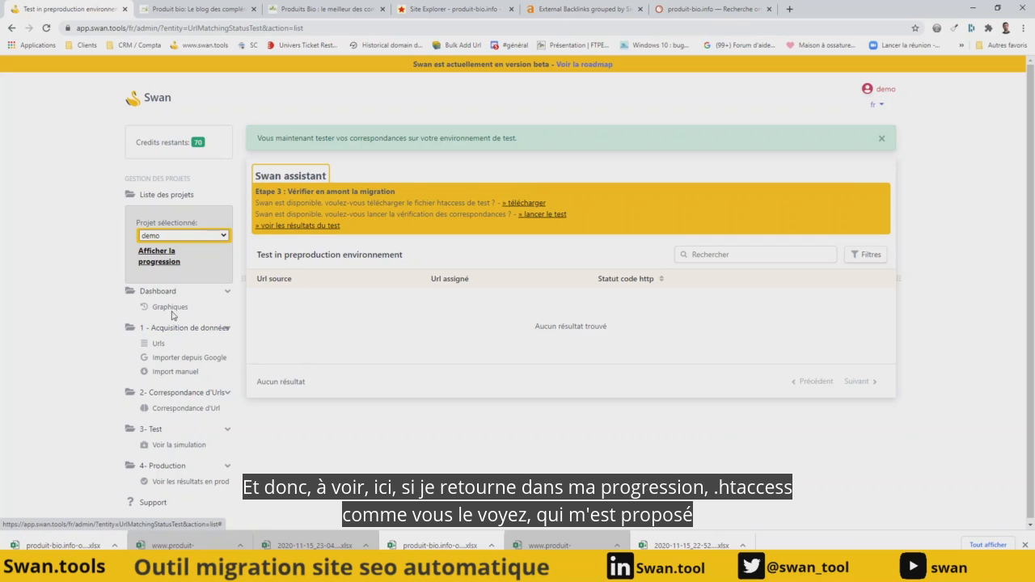
Generate the test .htaccess redirect rules from the project's progress overview, review them and switch to the .htaccess file in Notepad++
left_click(158, 256)
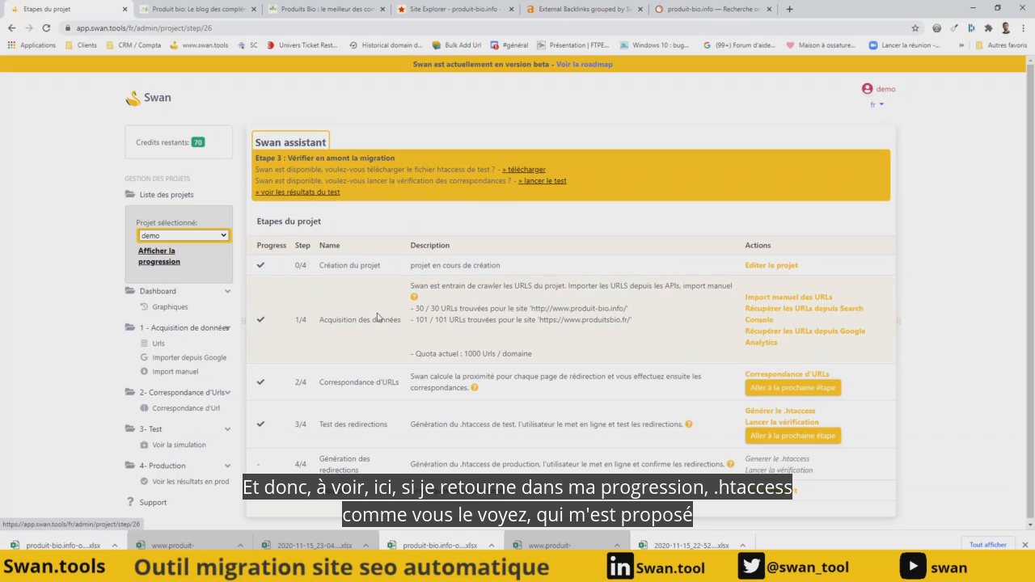
left_click(795, 407)
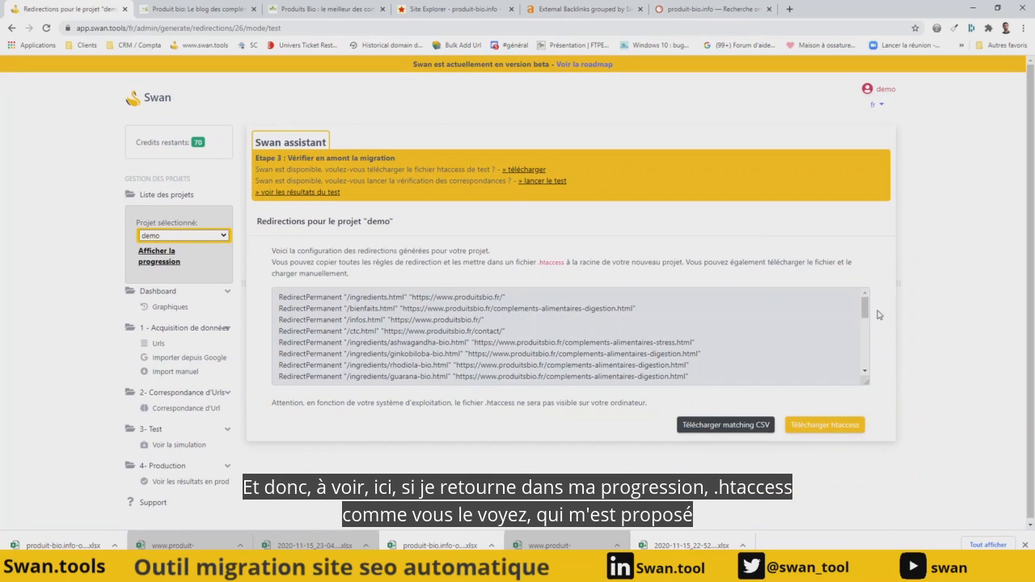
left_click_drag(864, 307, 864, 356)
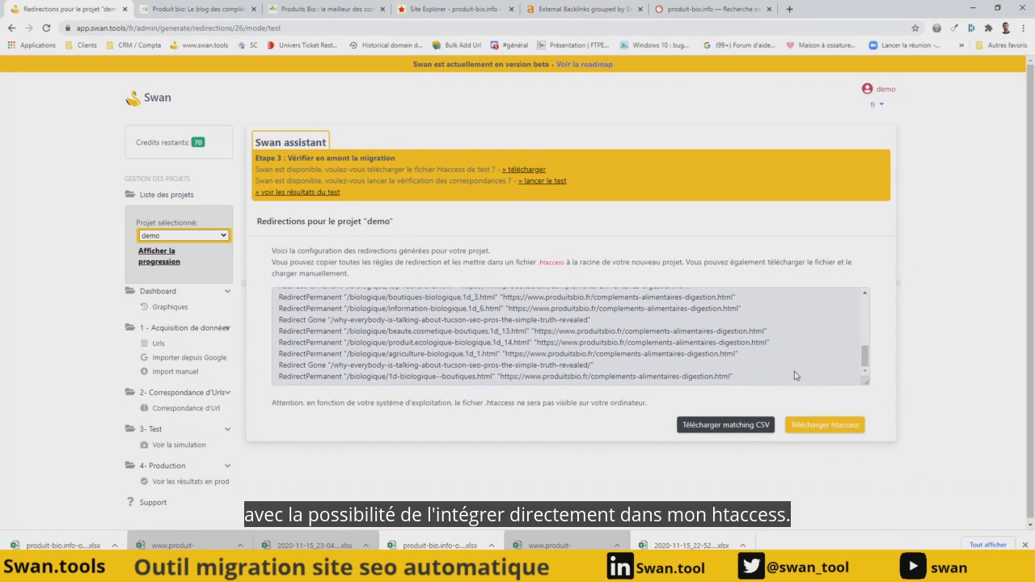
left_click_drag(744, 381, 703, 410)
left_click(279, 306)
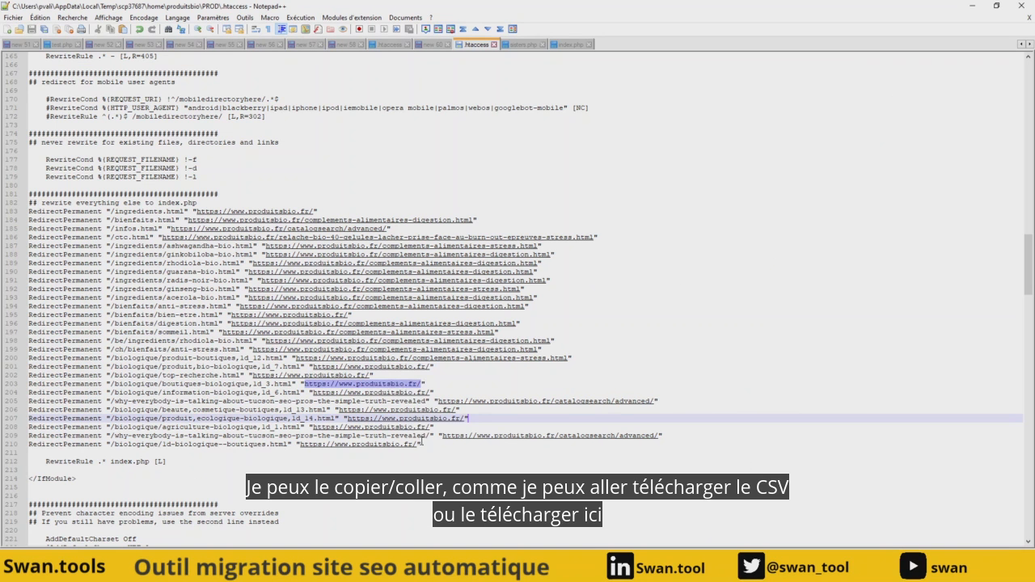
Replace the old redirect rules under "rewrite everything else to index.php" with the copied test rules, save .htaccess and switch back to Swan in the browser
left_click_drag(422, 443, 29, 228)
key("ctrl+v")
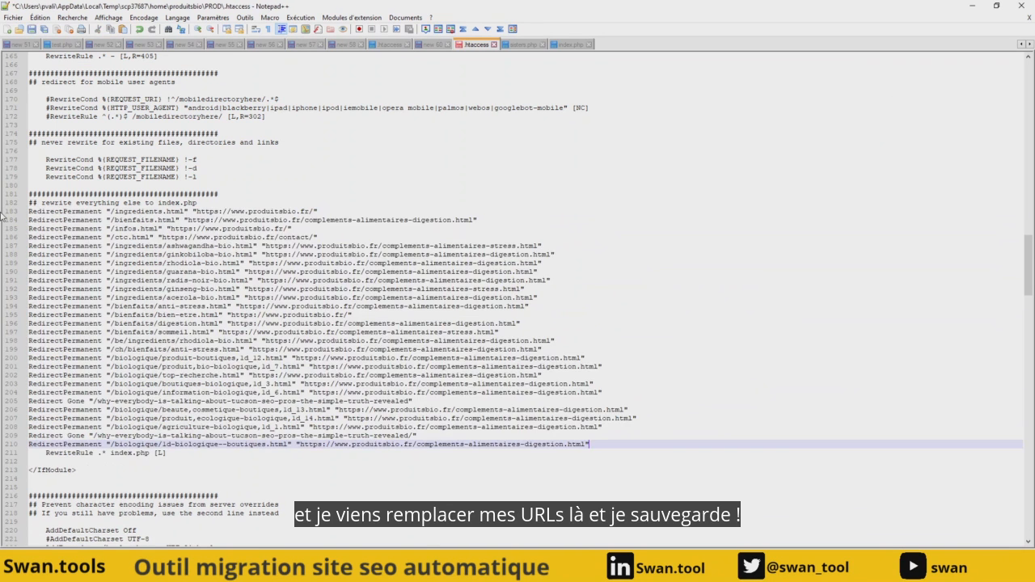
key("ctrl+s")
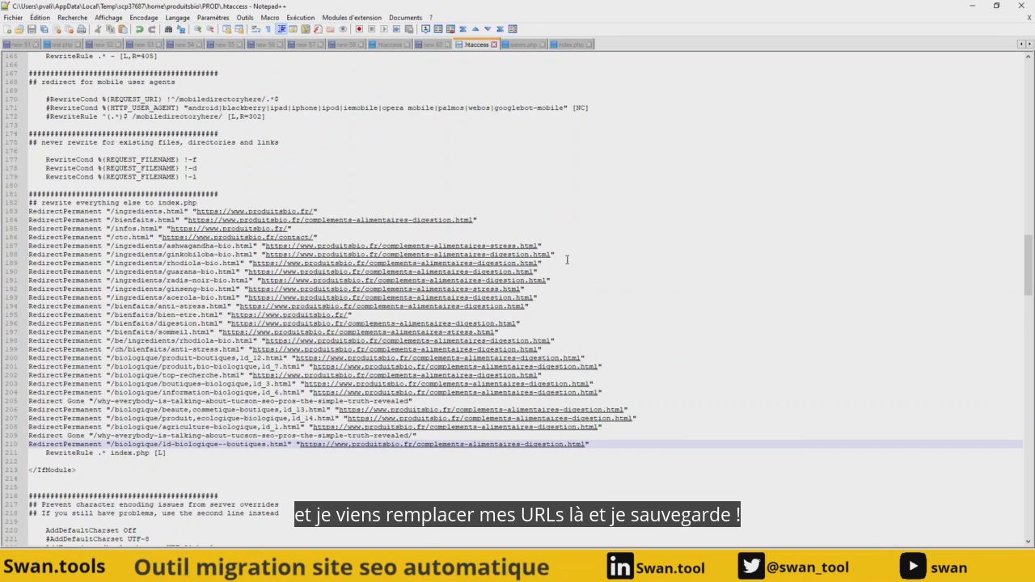
left_click(972, 7)
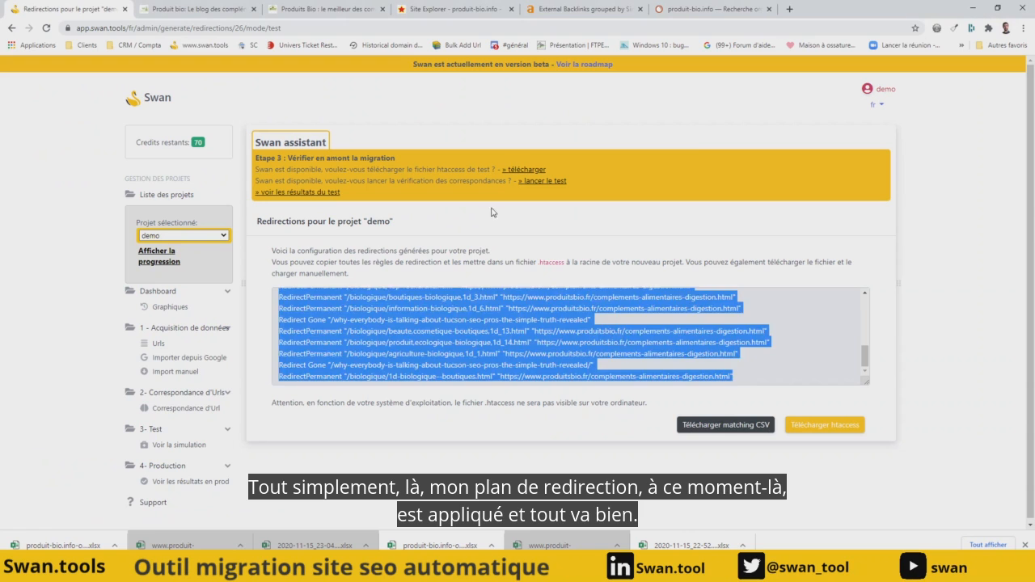
Launch the verification of the test redirections from the demo project's progress overview and reload the overview
left_click(635, 238)
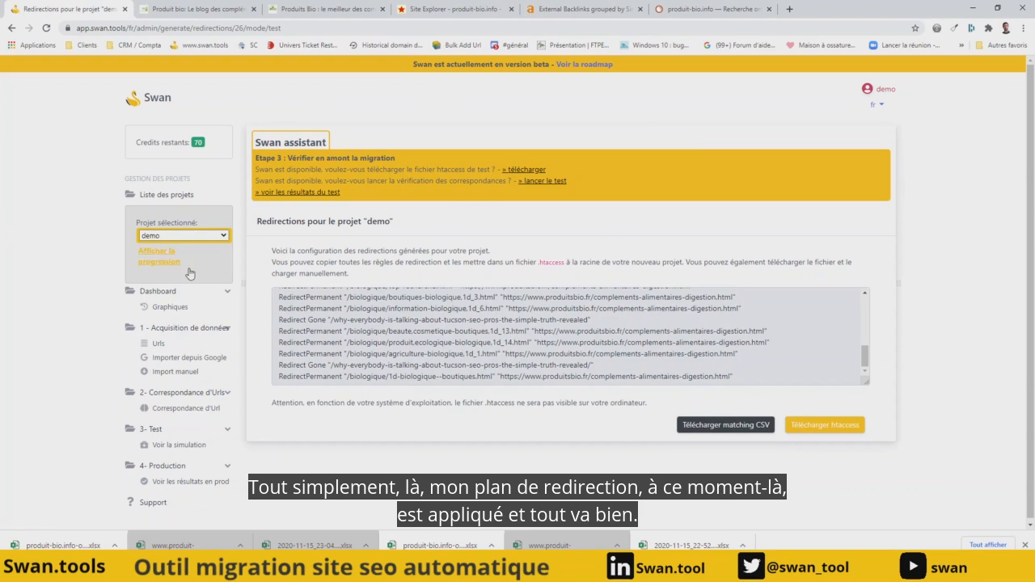
left_click(166, 260)
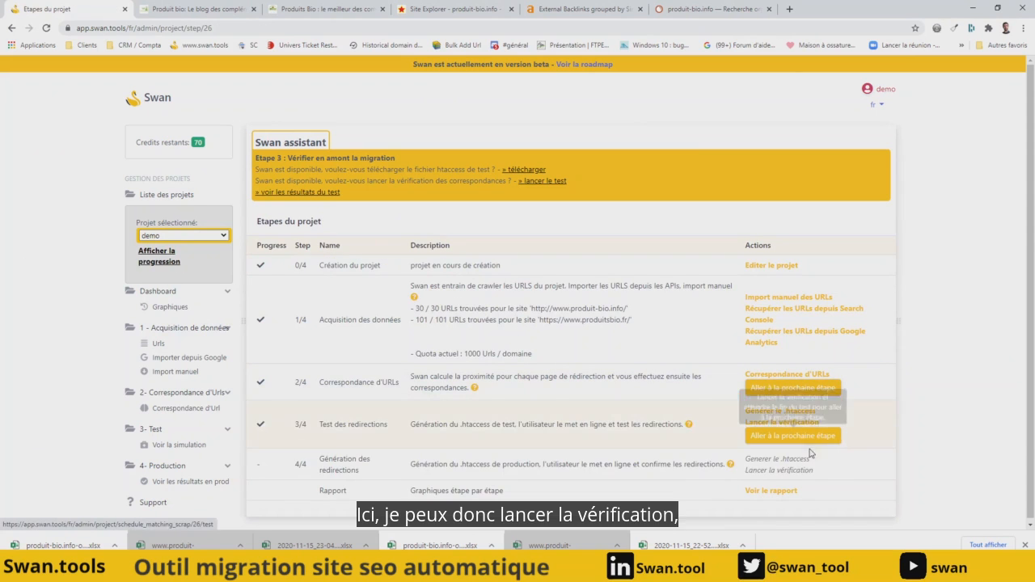
left_click(797, 422)
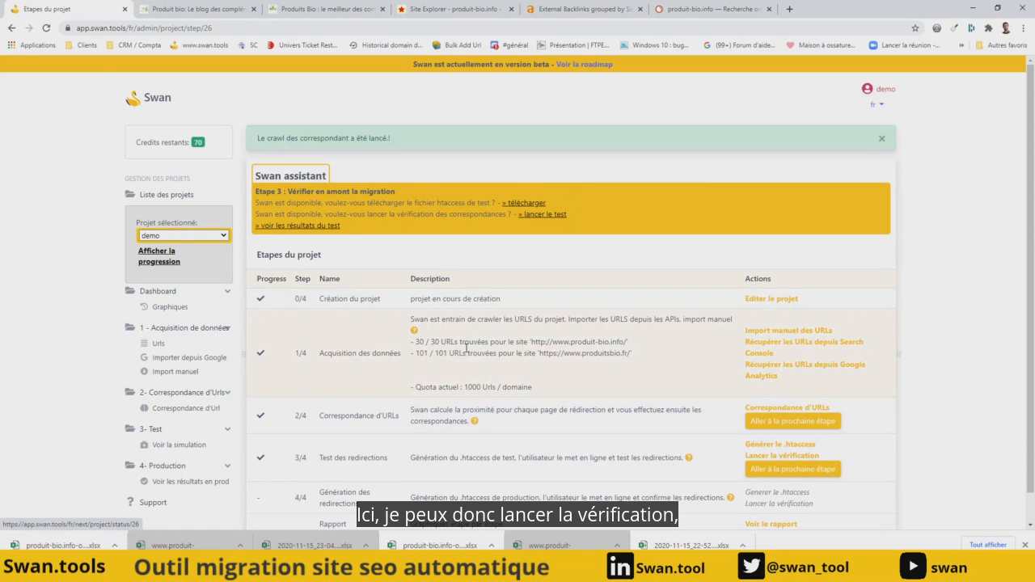
left_click(162, 264)
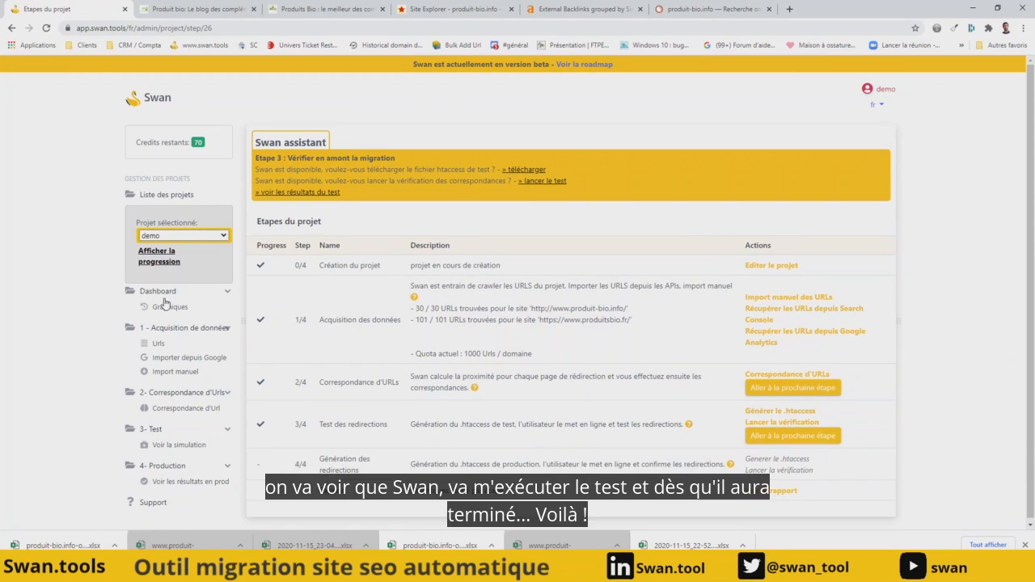
Examine the dashboard chart of redirection statuses in the test environment, refreshing the page to load the verification results
left_click(166, 306)
scroll(386, 313, "down", 5)
scroll(386, 307, "down", 6)
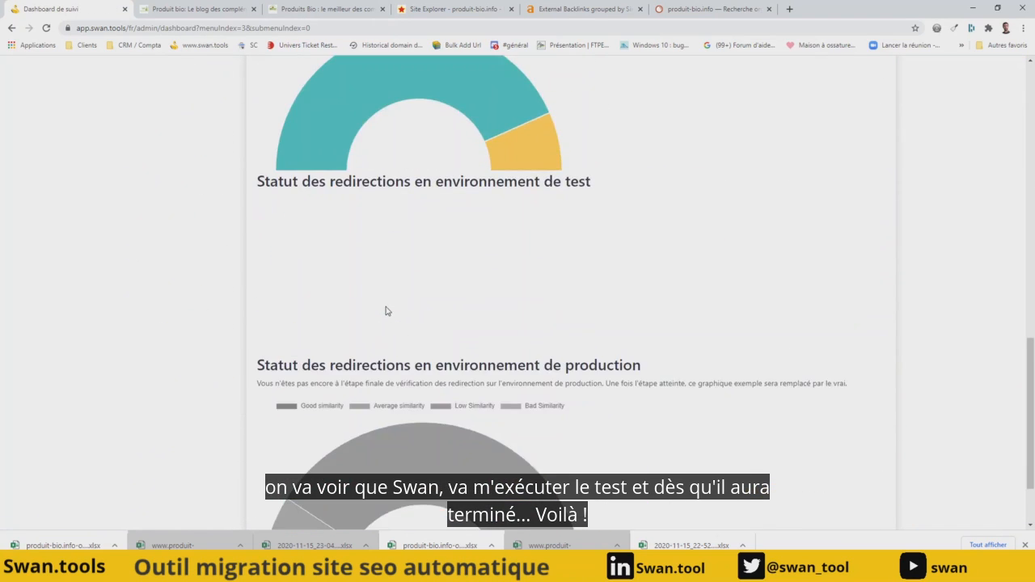
scroll(283, 222, "up", 3)
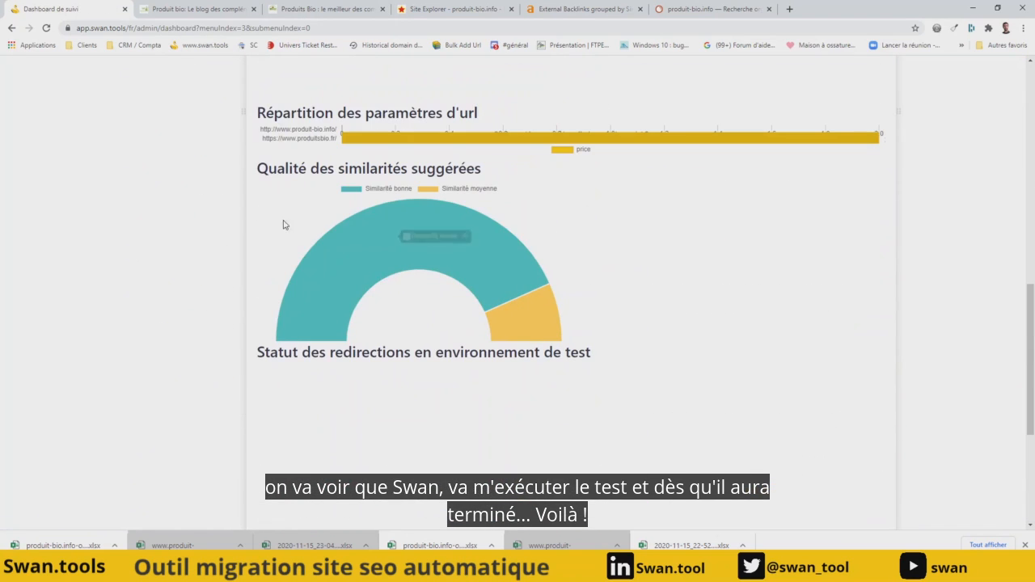
left_click(46, 30)
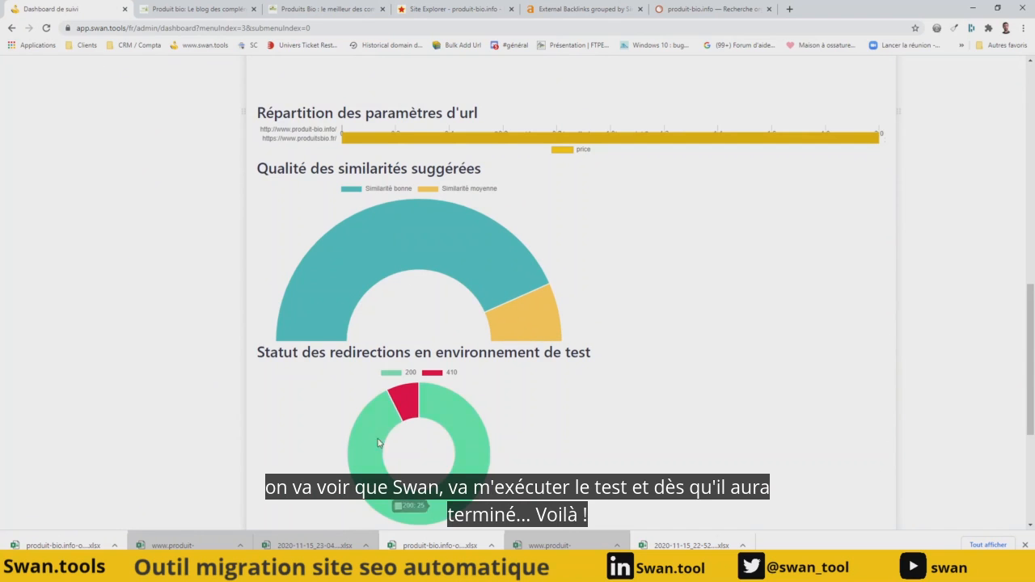
mouse_move(414, 413)
mouse_move(371, 458)
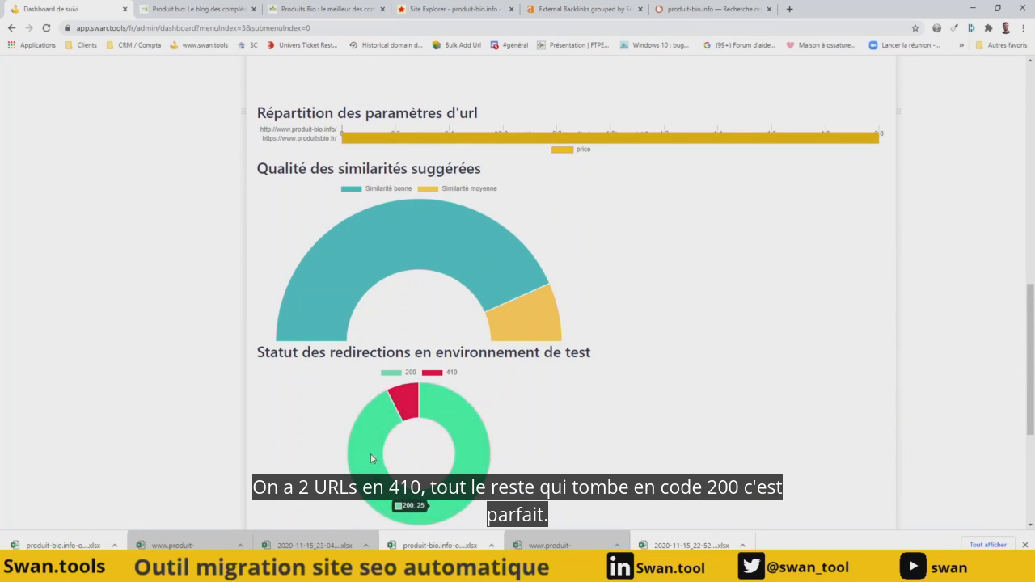
Open the detailed test results and review the HTTP status code of each source URL and its assigned URL
scroll(190, 291, "up", 15)
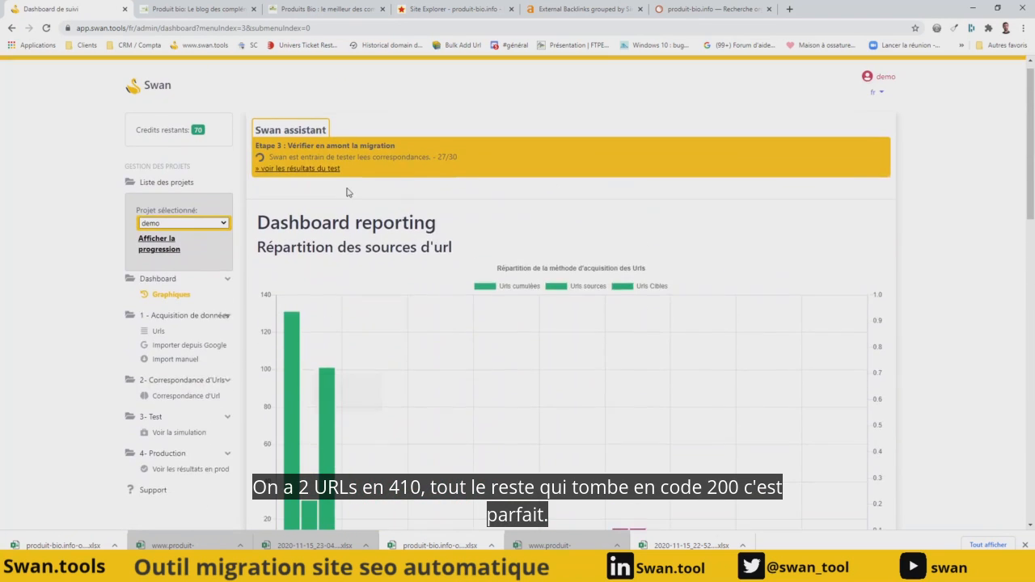
left_click(299, 182)
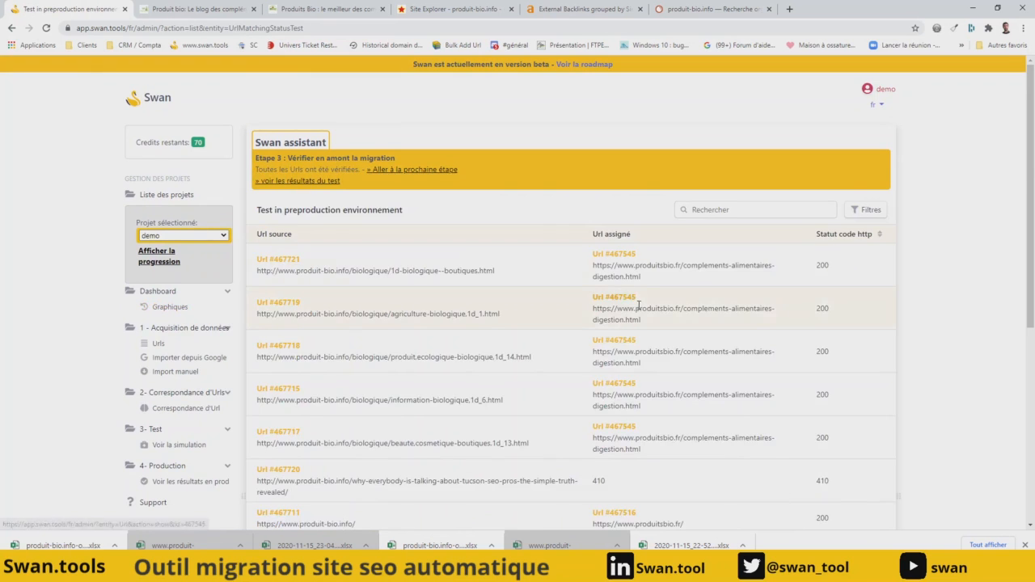
scroll(668, 300, "down", 3)
scroll(760, 368, "down", 3)
scroll(748, 367, "up", 7)
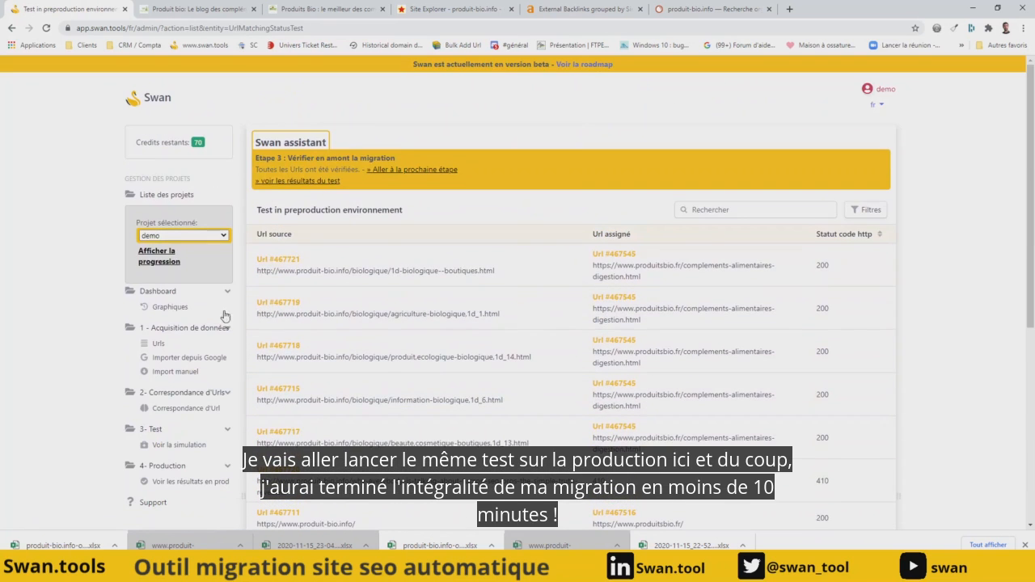
Advance the project from the redirection test to the final validation stage and reopen its progress overview
left_click(152, 262)
left_click(788, 425)
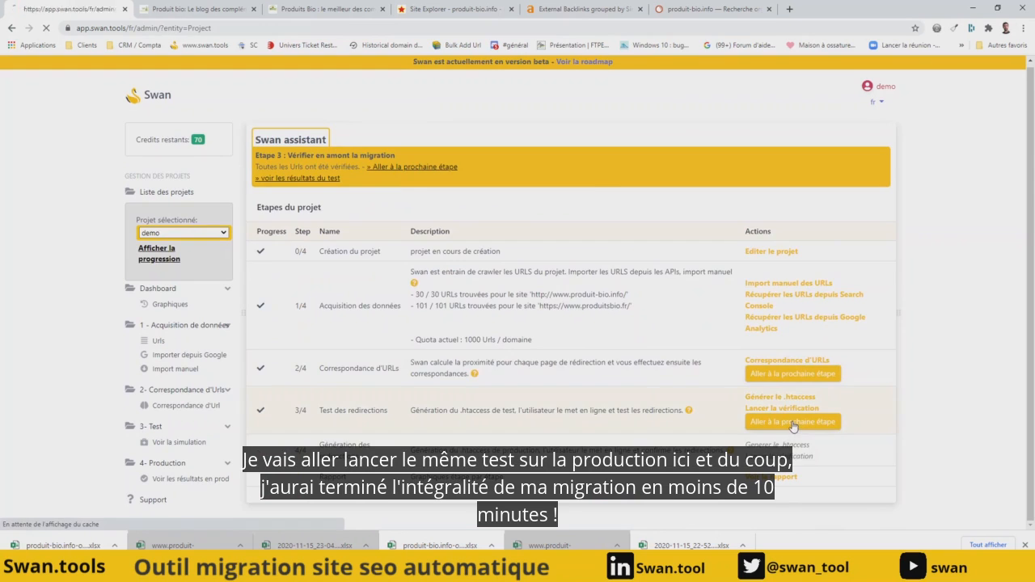
left_click(150, 256)
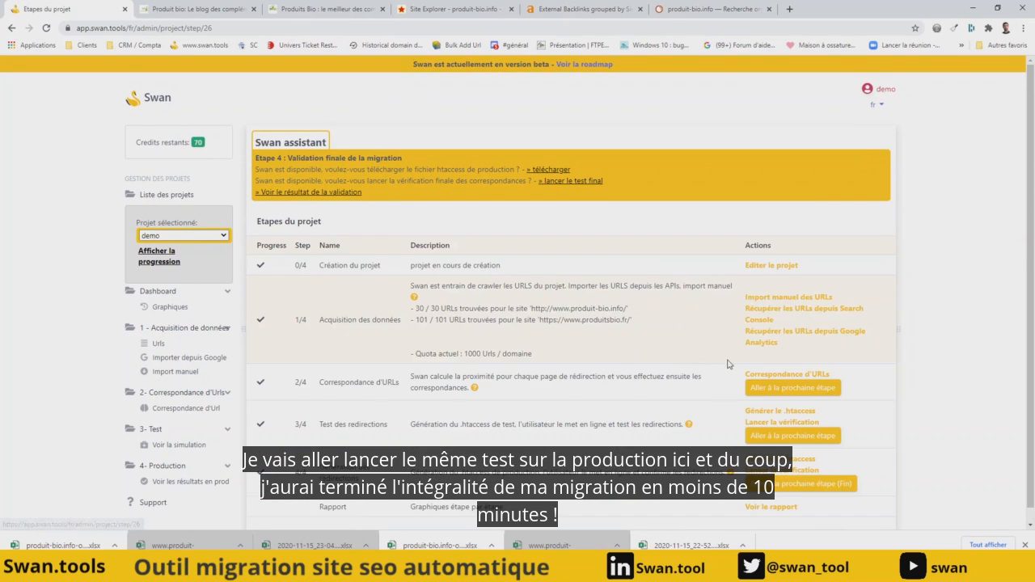
Launch the final verification of the production redirections and check their status chart in the dashboard
scroll(736, 374, "down", 1)
left_click(796, 456)
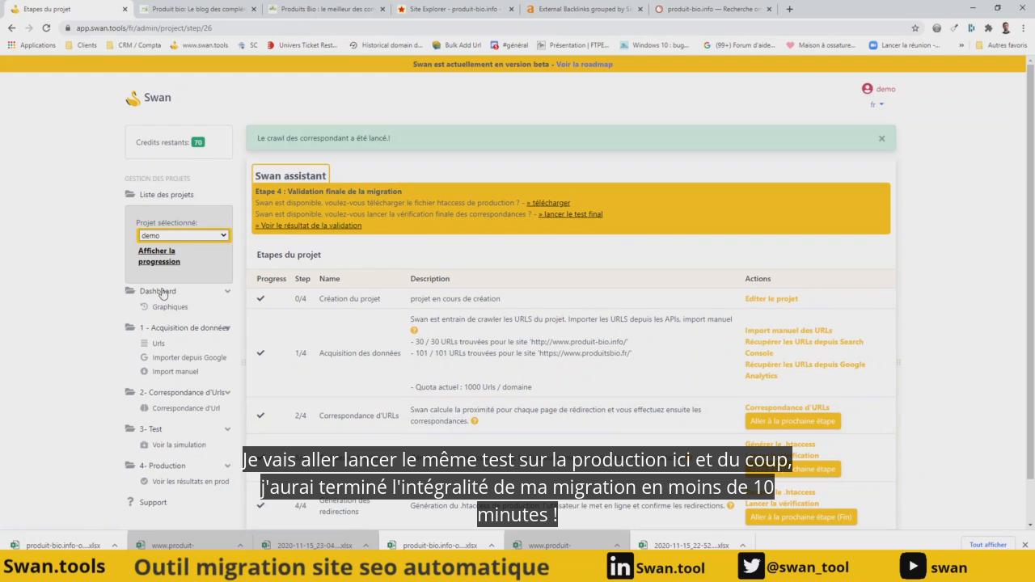
left_click(161, 309)
scroll(413, 326, "down", 10)
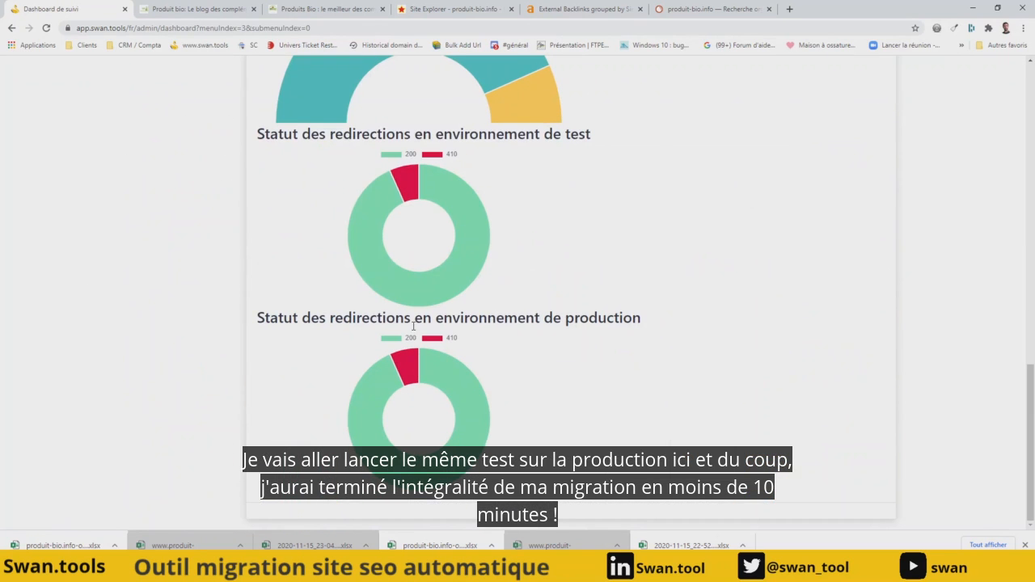